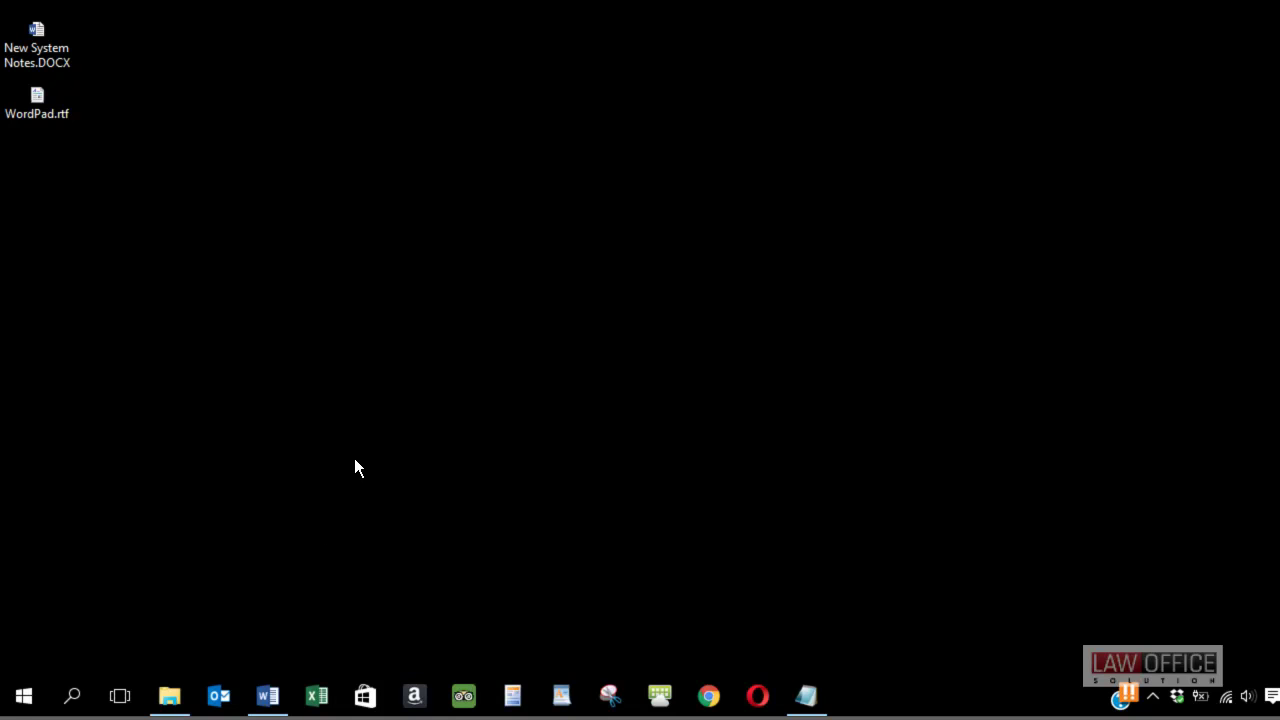
- Search for Notepad, then restore the Test XML Parts.txt window from the taskbar
click(23, 702)
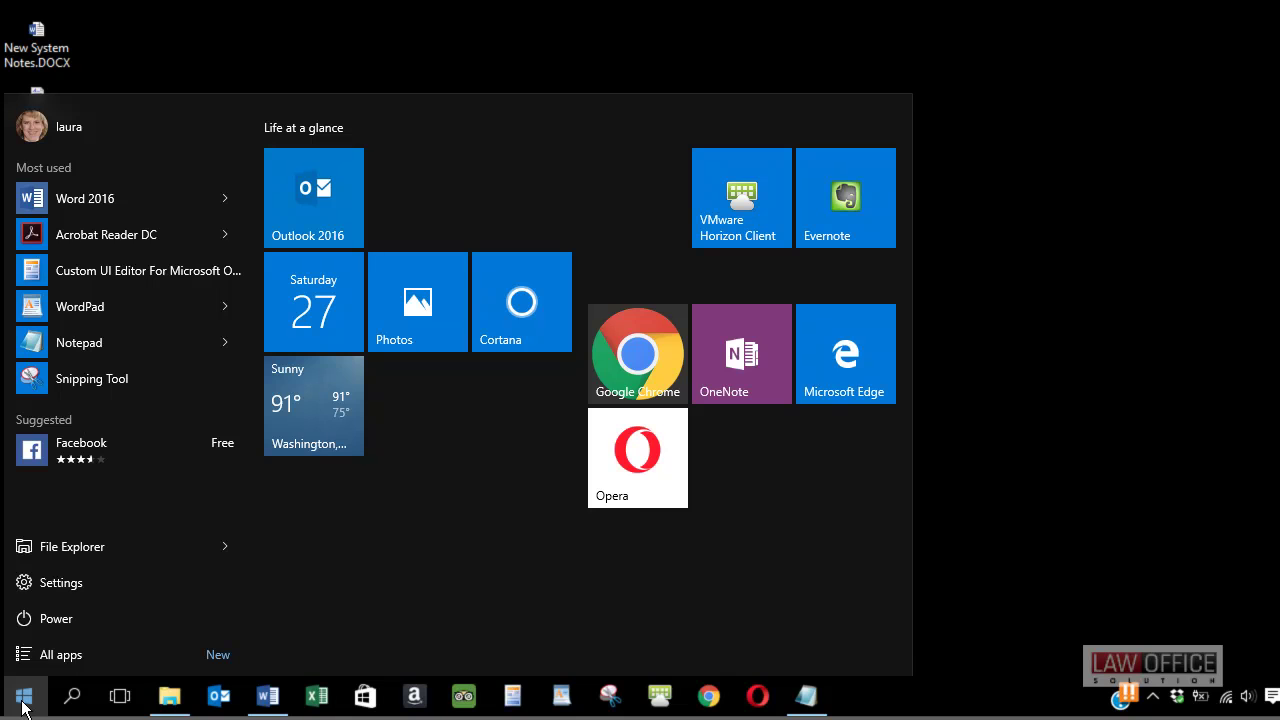
text(note)
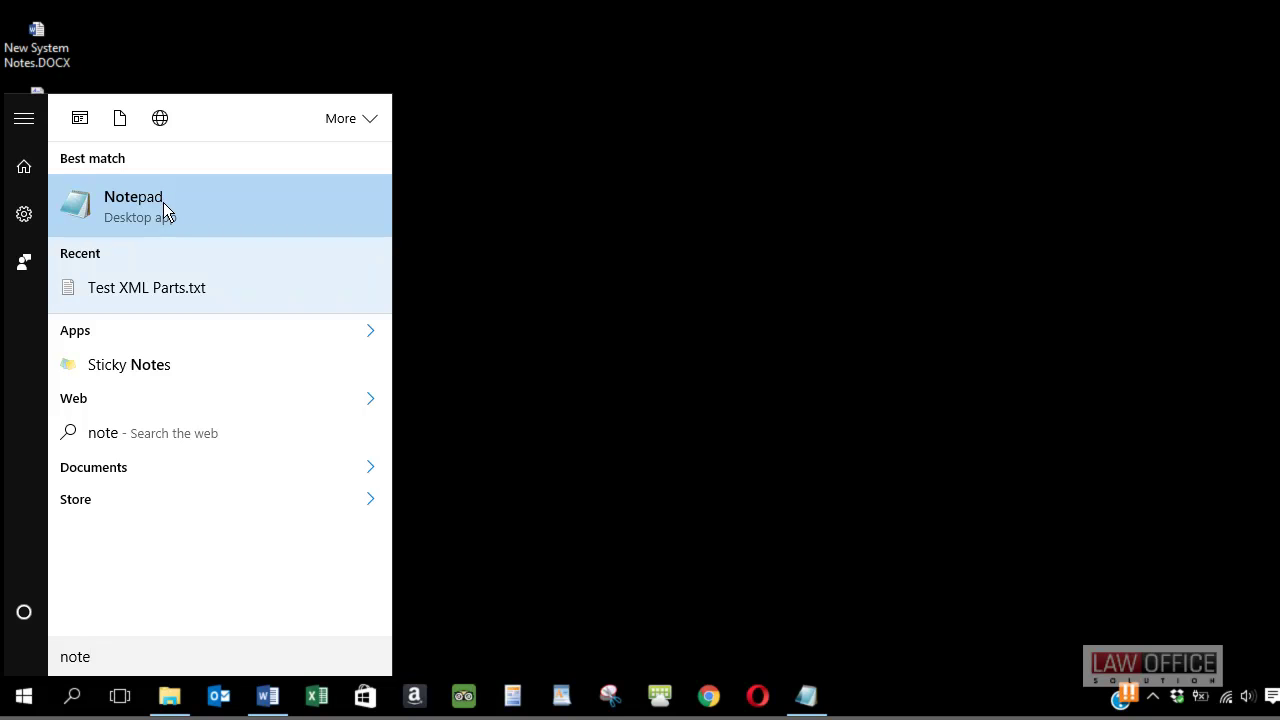
click(593, 495)
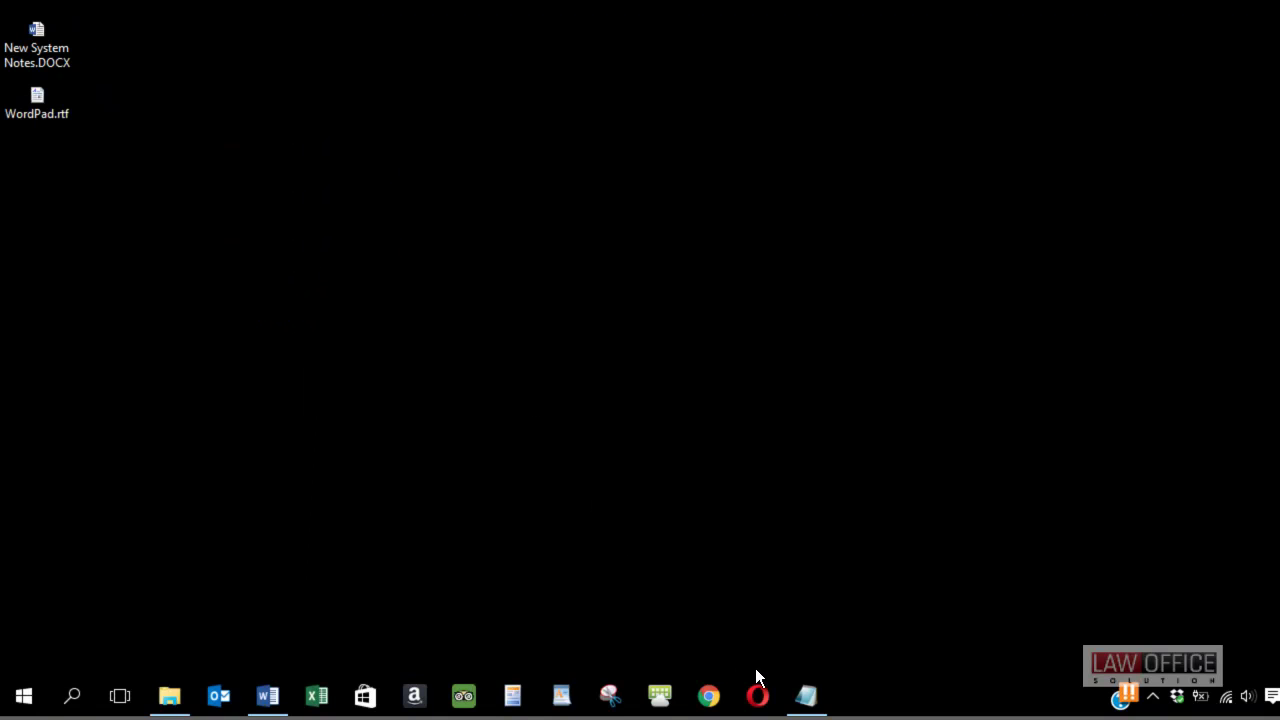
click(800, 705)
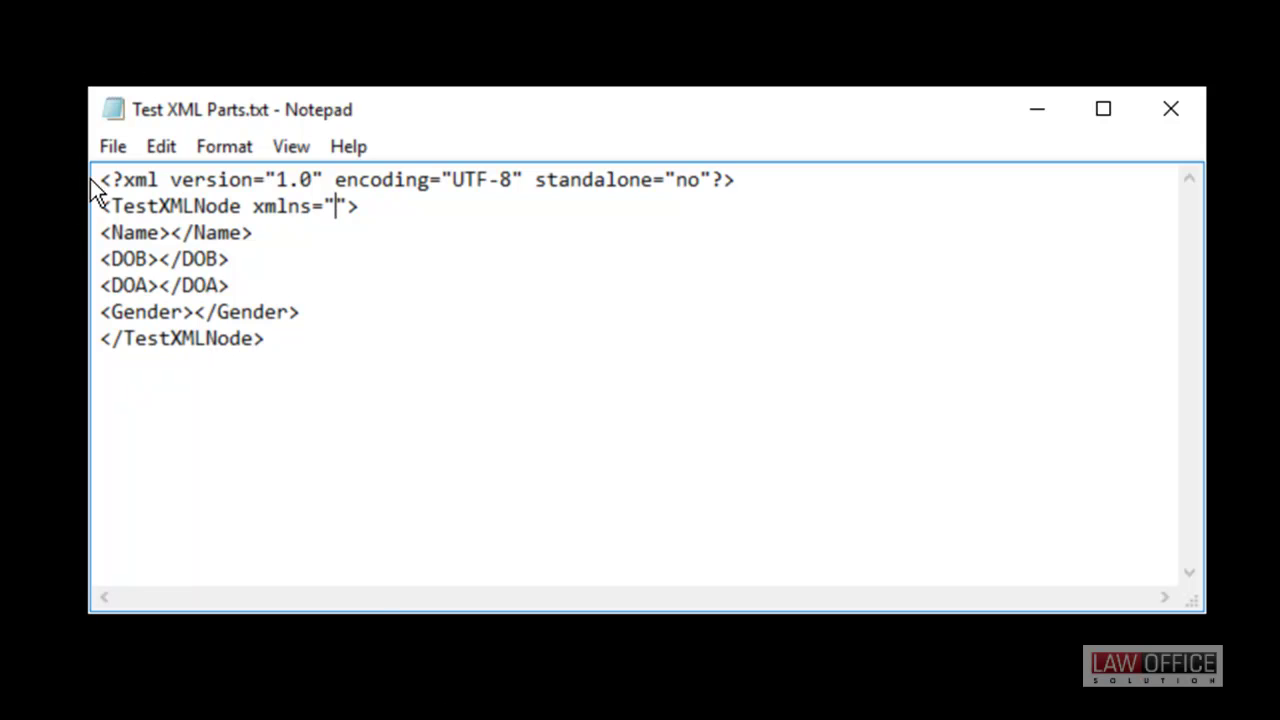
- Highlight the XML declaration, root tags, and Name, DOB, DOA and Gender nodes in turn
drag(103, 180, 404, 202)
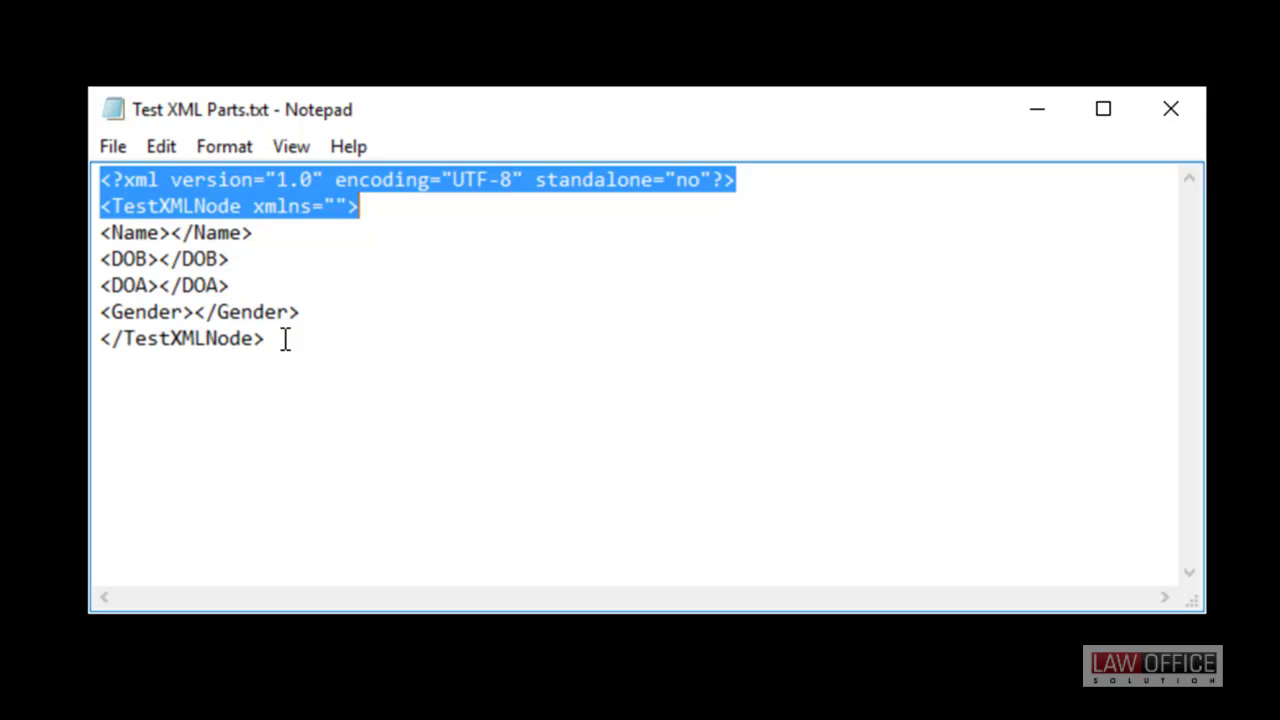
drag(285, 340, 107, 348)
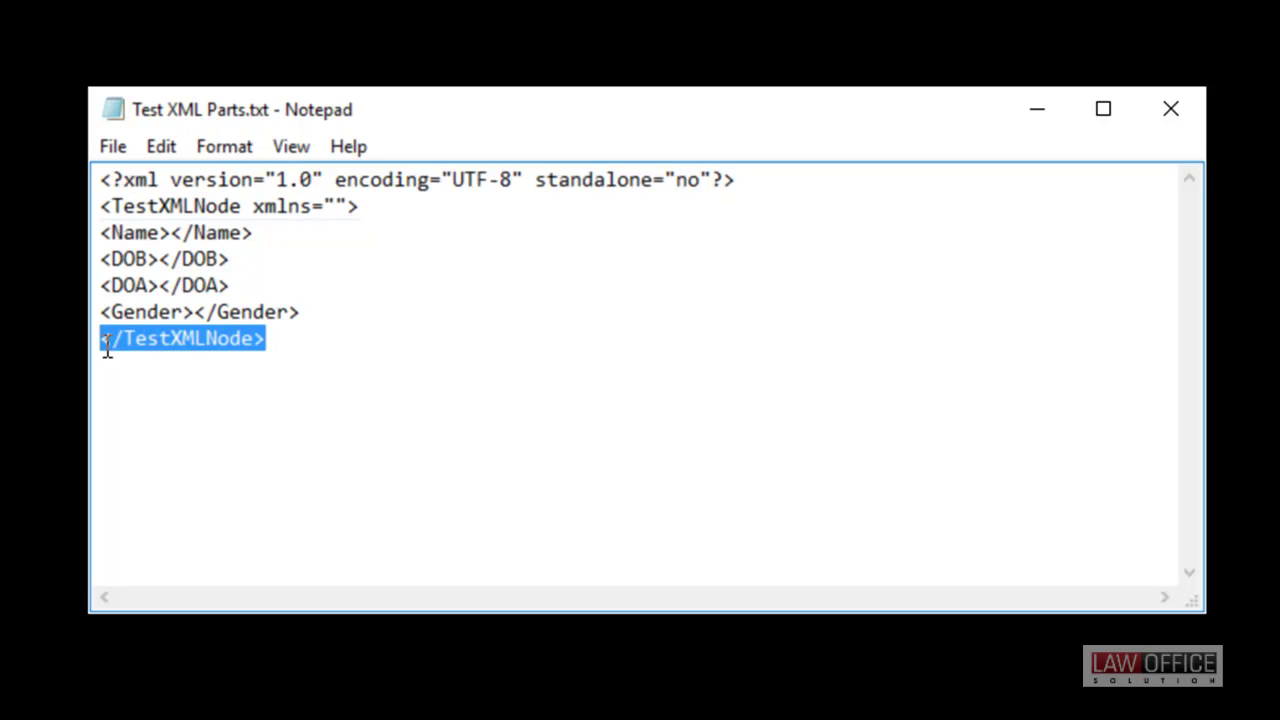
drag(97, 257, 303, 297)
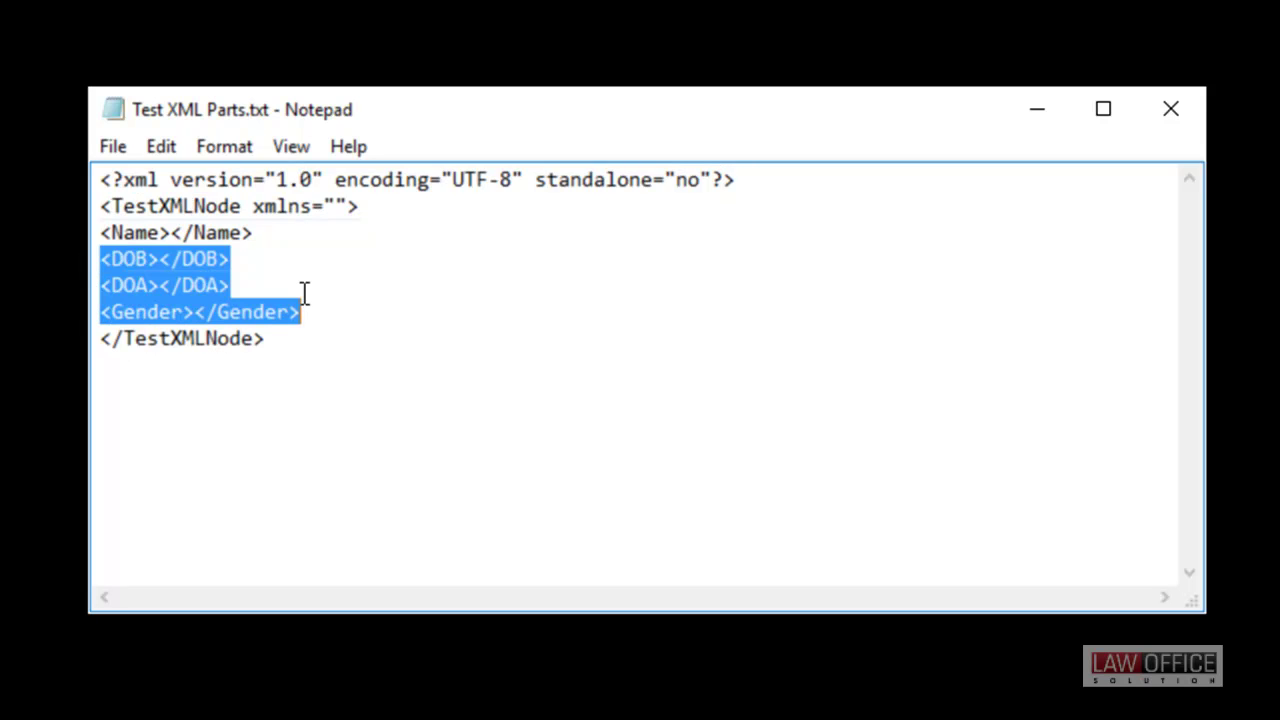
drag(98, 236, 286, 231)
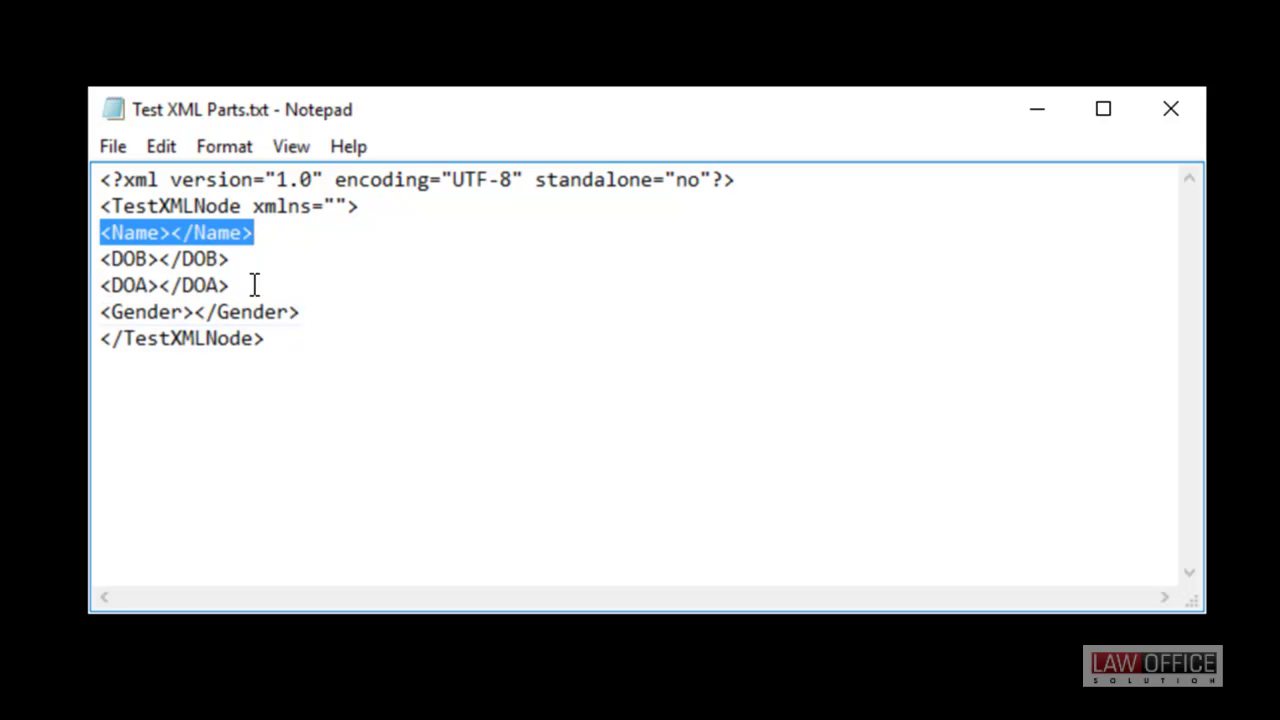
click(326, 271)
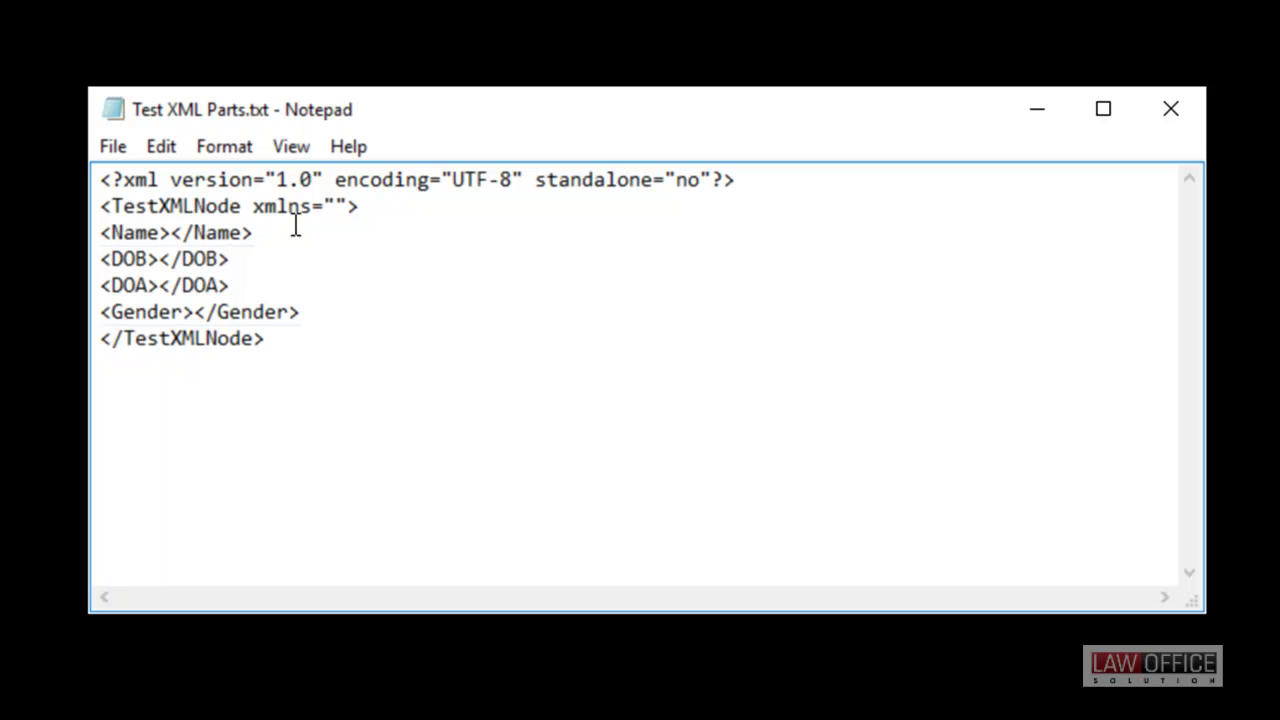
- Add an empty <Insurer></Insurer> node on a new line after the DOA node
click(242, 286)
key(Return)
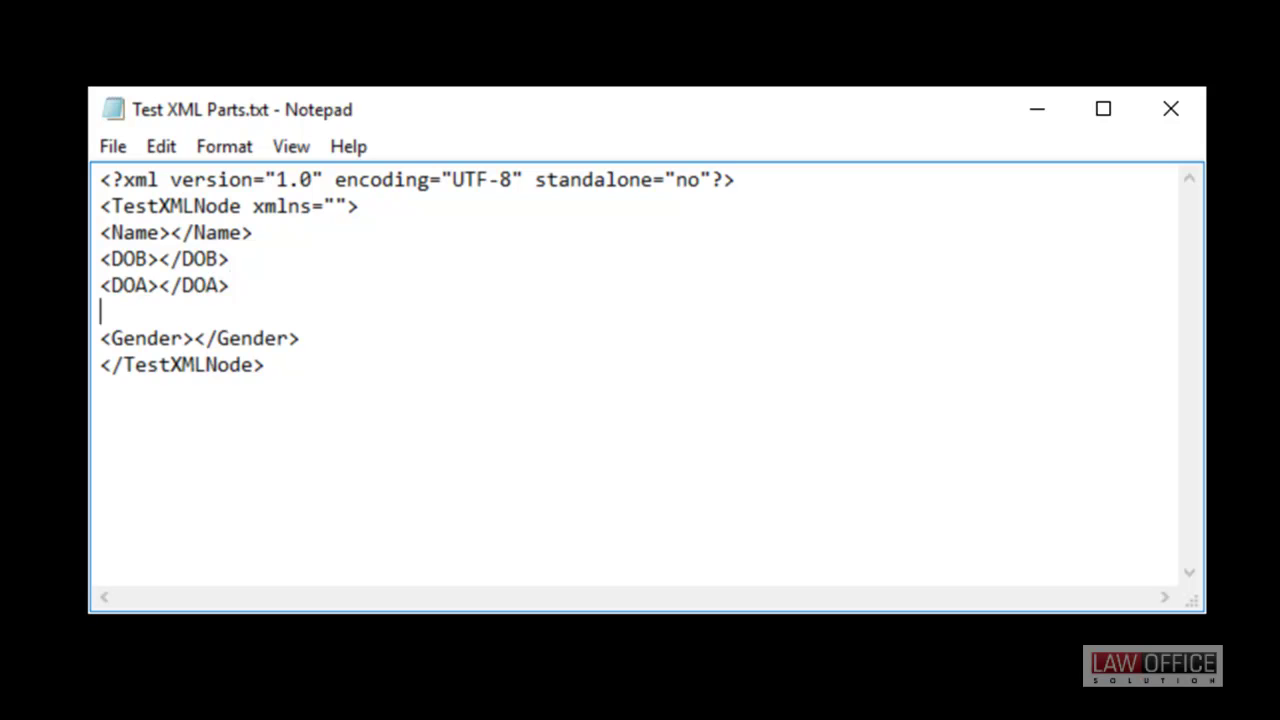
text(<>)
click(112, 312)
text(Insurer>)
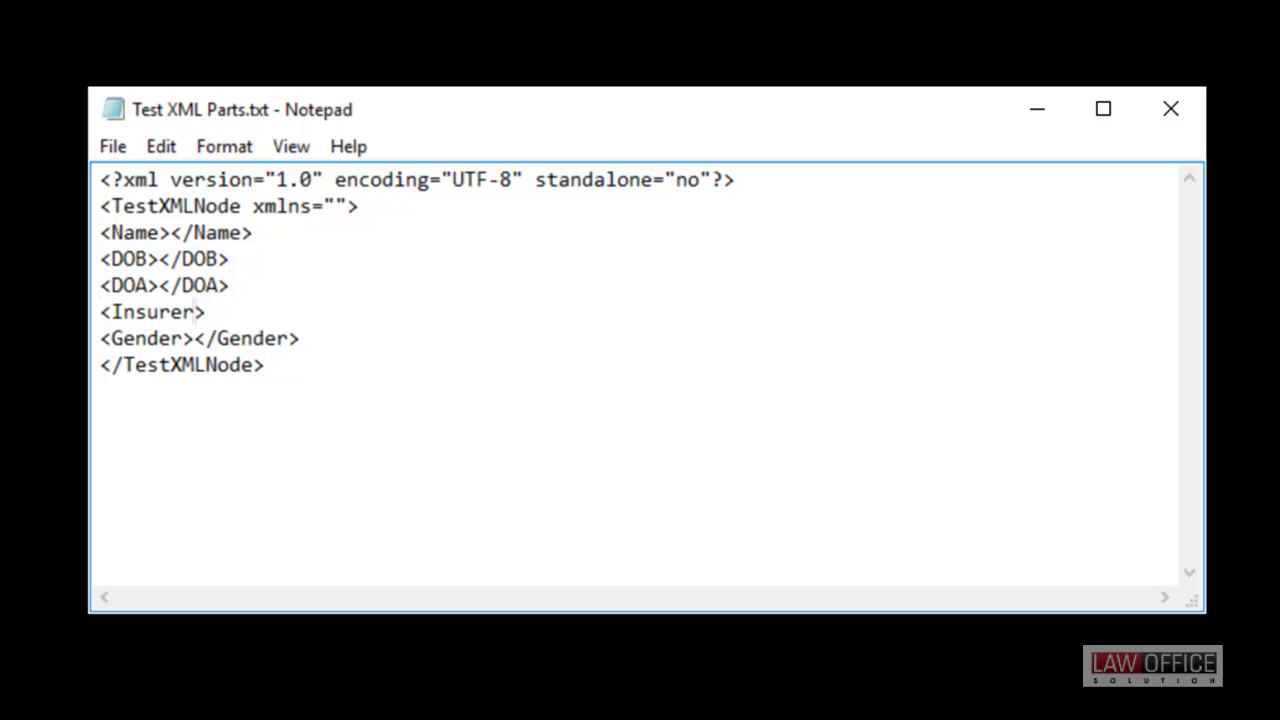
key(End)
text(<>)
key(Left)
text(/Insurer)
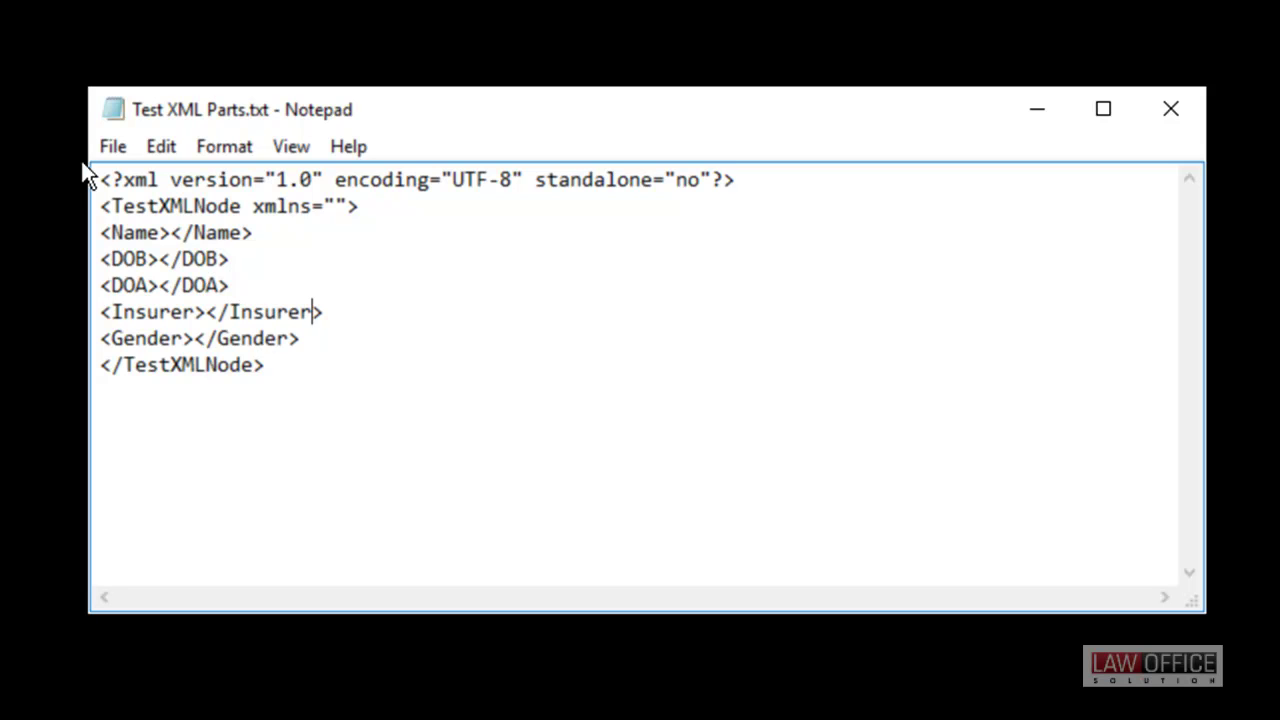
- Insert an empty <DOP></DOP> node directly below the DOA node, correcting a typo
click(234, 281)
key(Return)
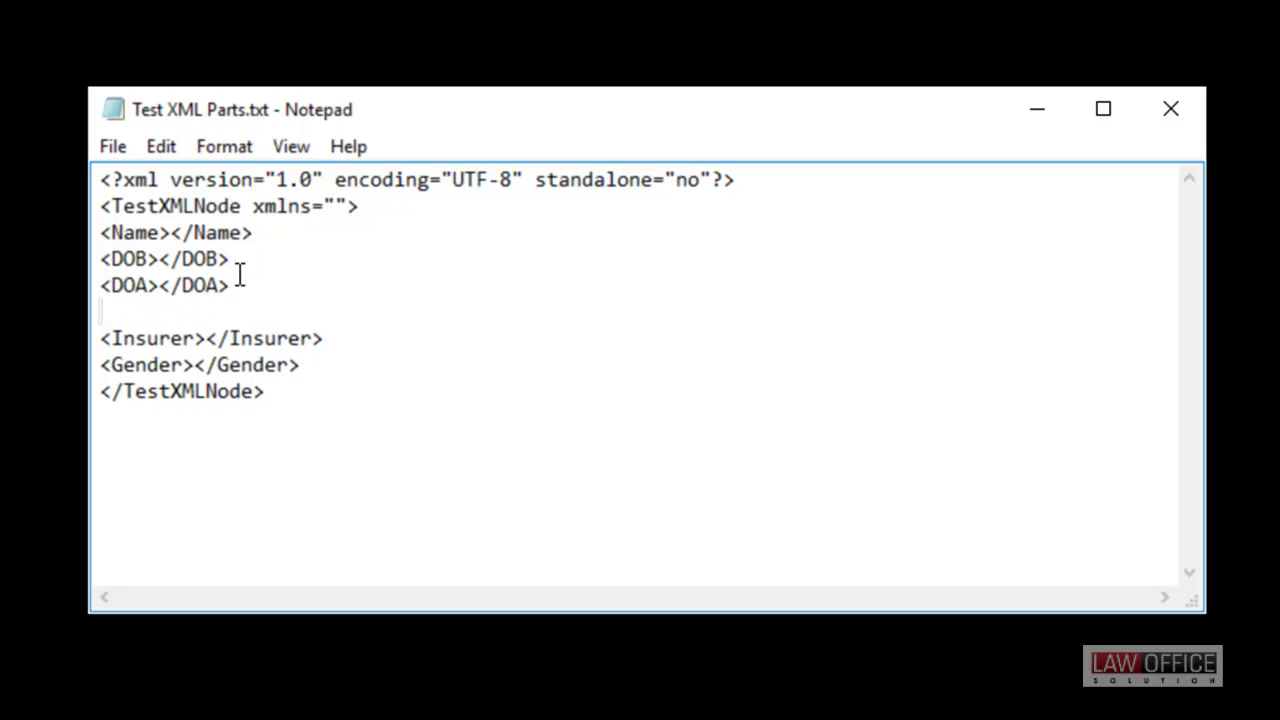
text(<>)
key(Left)
text(DOP)
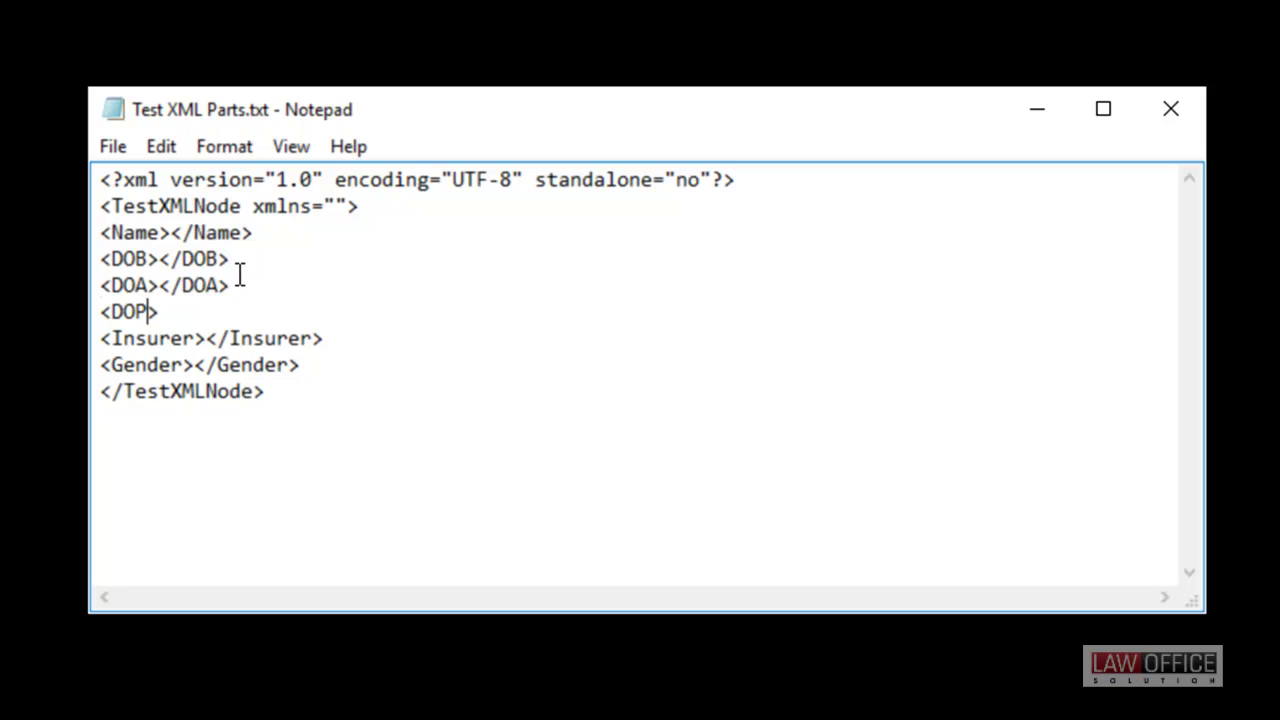
click(161, 311)
text(<>)
key(Left)
text(DP)
key(Left)
text(O)
key(Left)
key(Left)
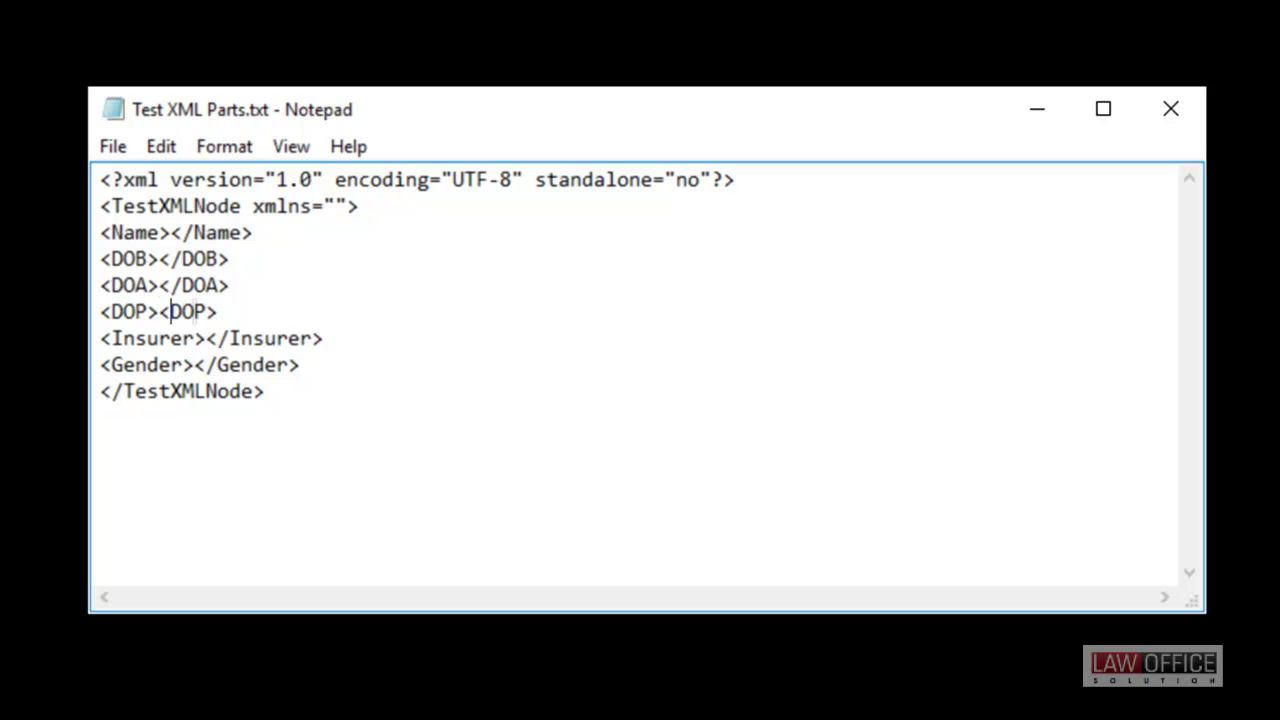
text(/)
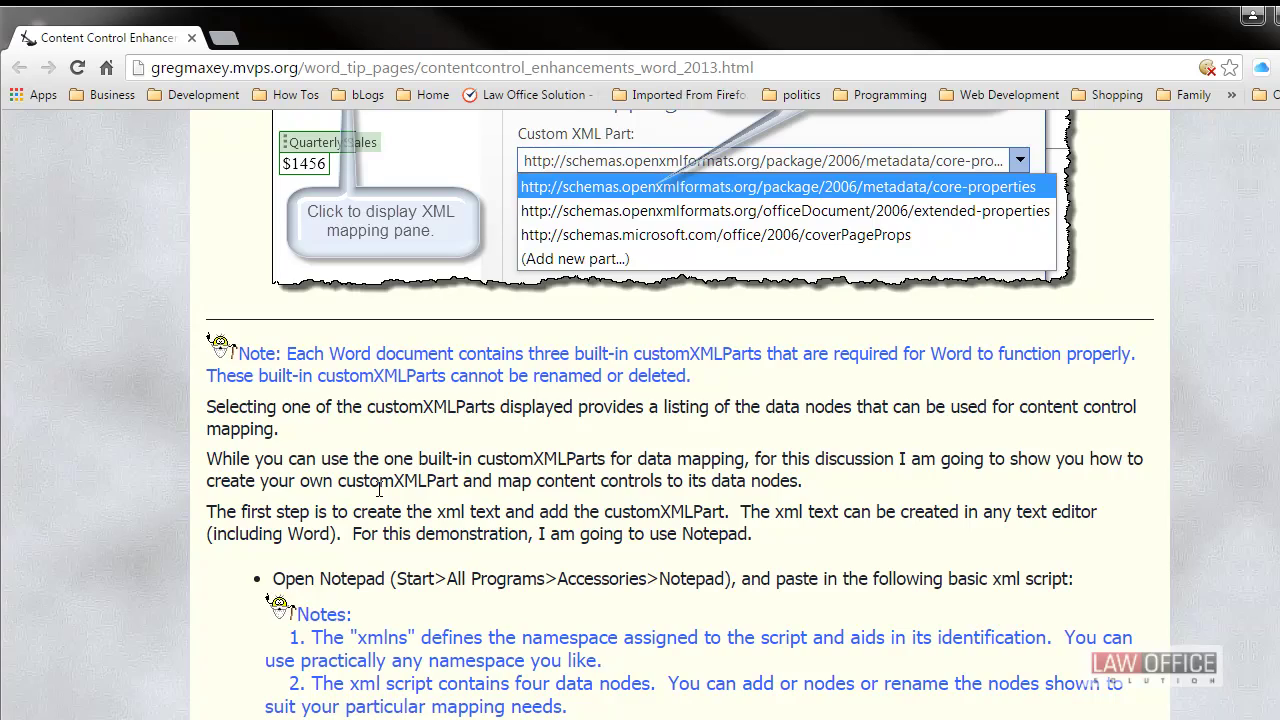
- Review the Chrome tutorial's sample XML script, noting the page address and its xmlns namespace
scroll(379, 488, up, 20)
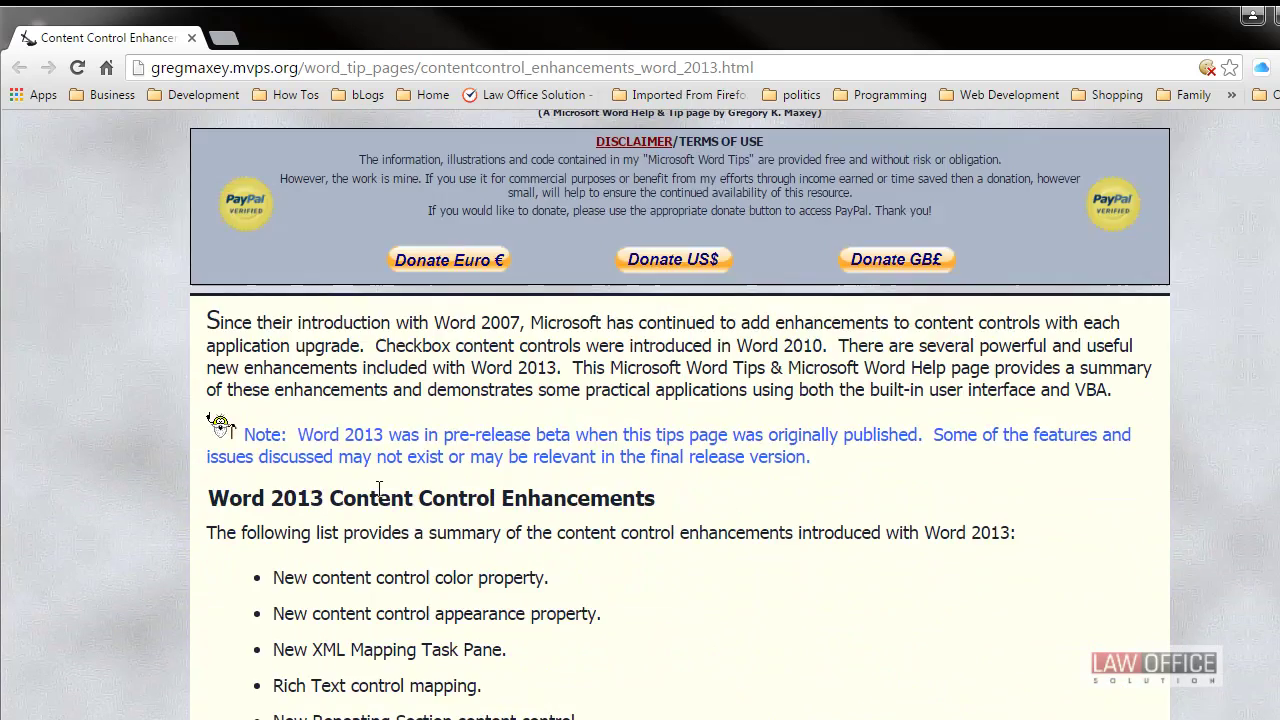
scroll(379, 488, up, 3)
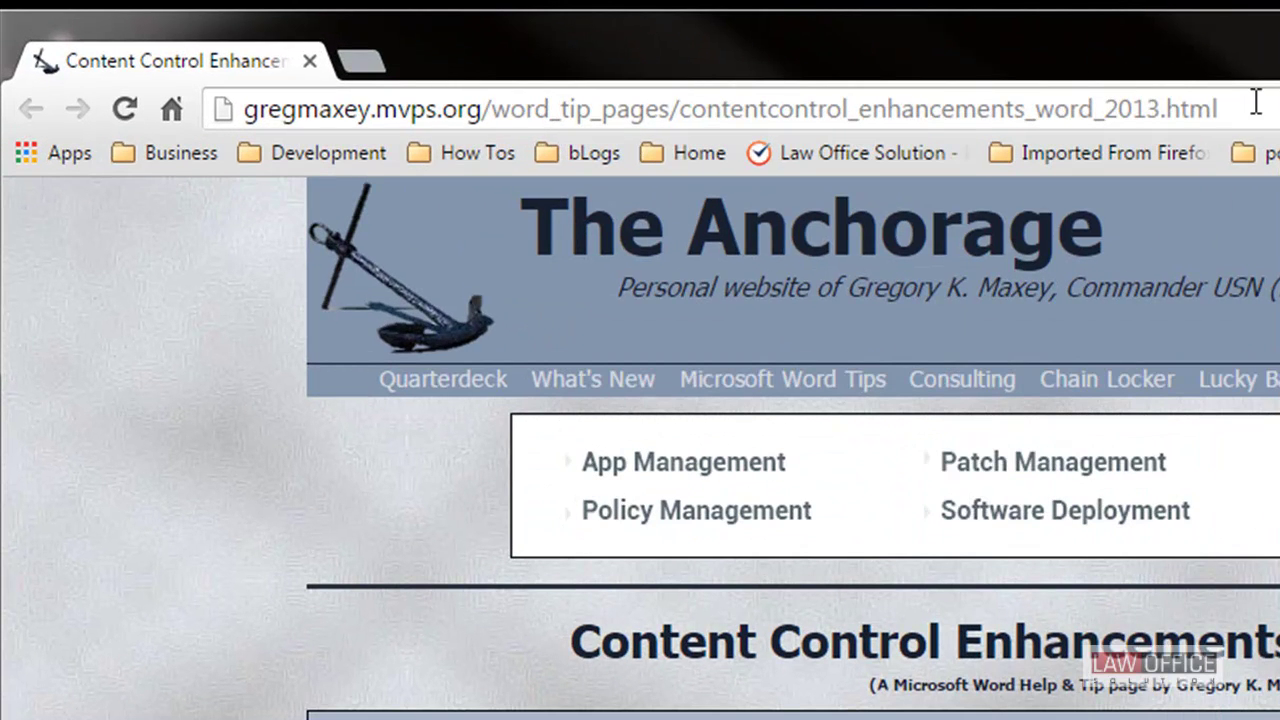
click(1256, 102)
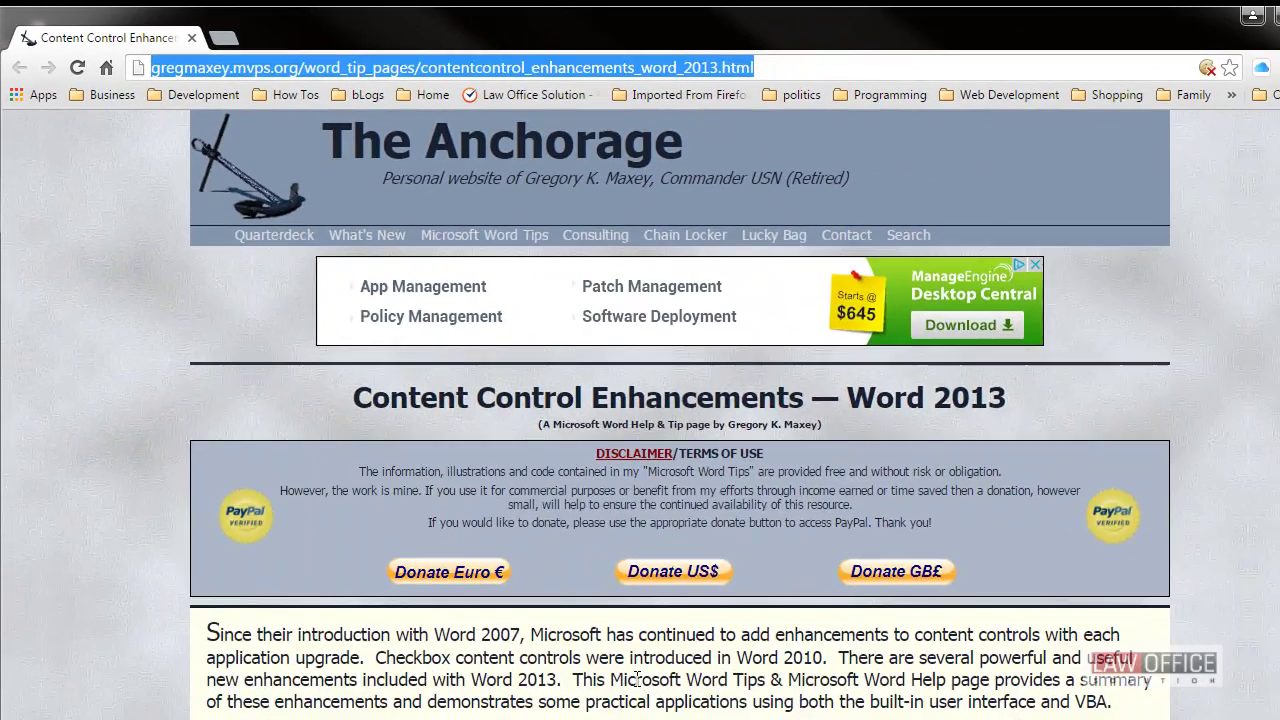
scroll(729, 671, down, 15)
scroll(646, 597, down, 15)
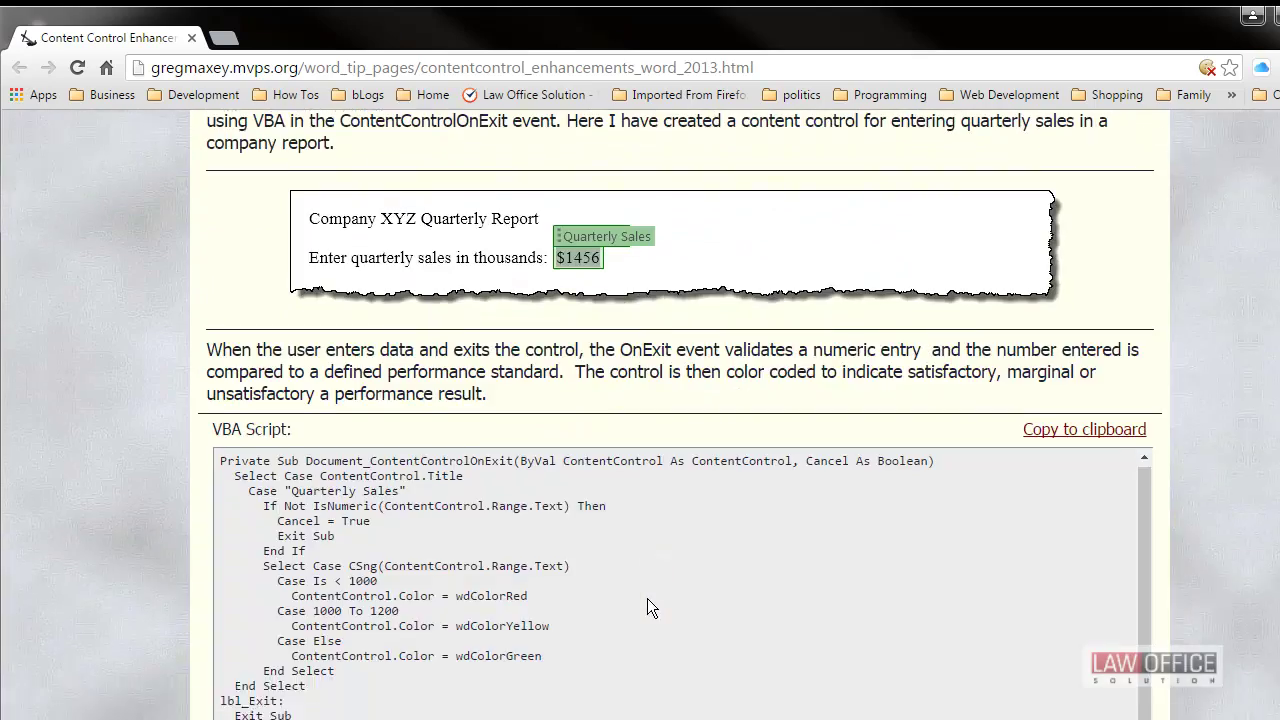
scroll(647, 597, up, 1)
scroll(647, 600, down, 15)
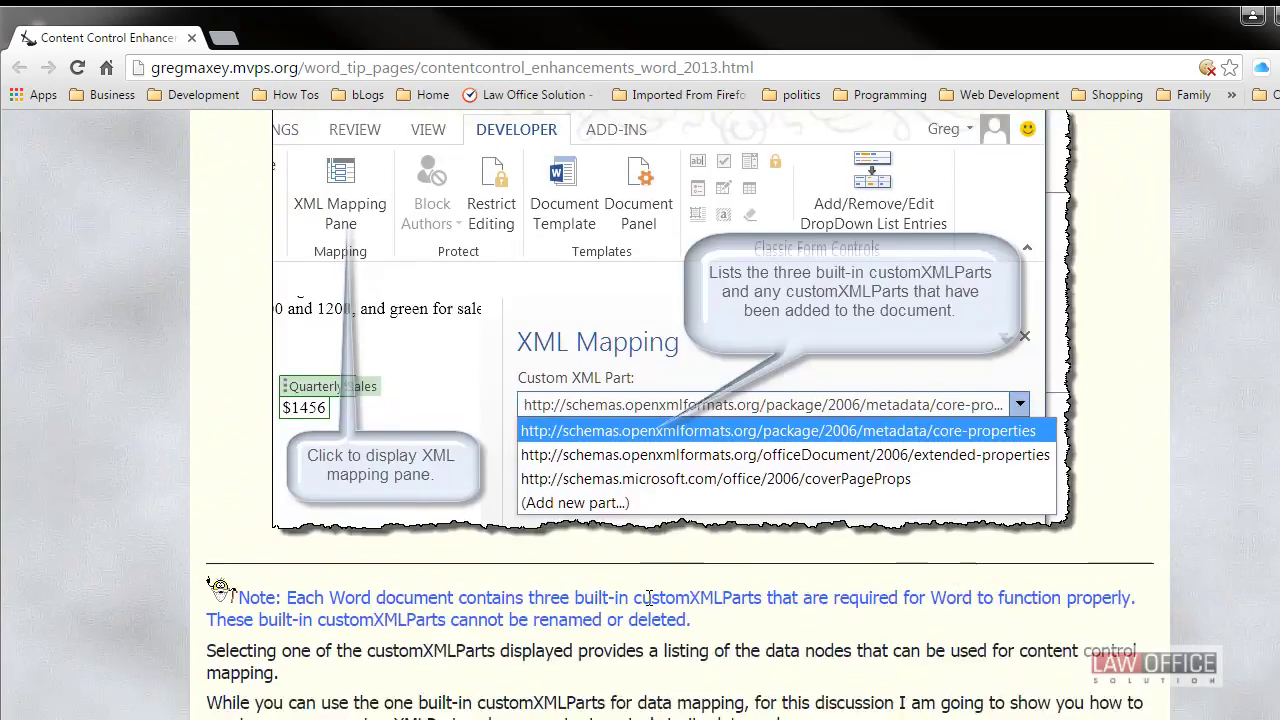
scroll(647, 601, up, 5)
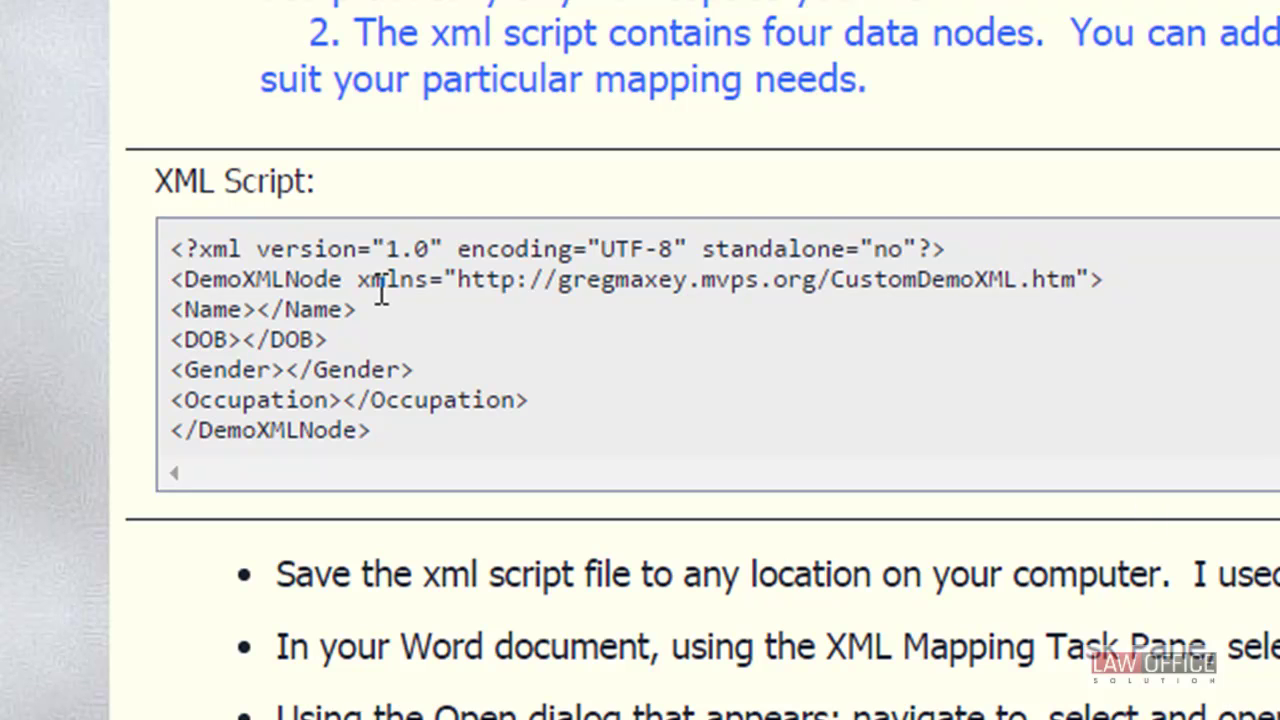
drag(377, 291, 413, 293)
click(425, 335)
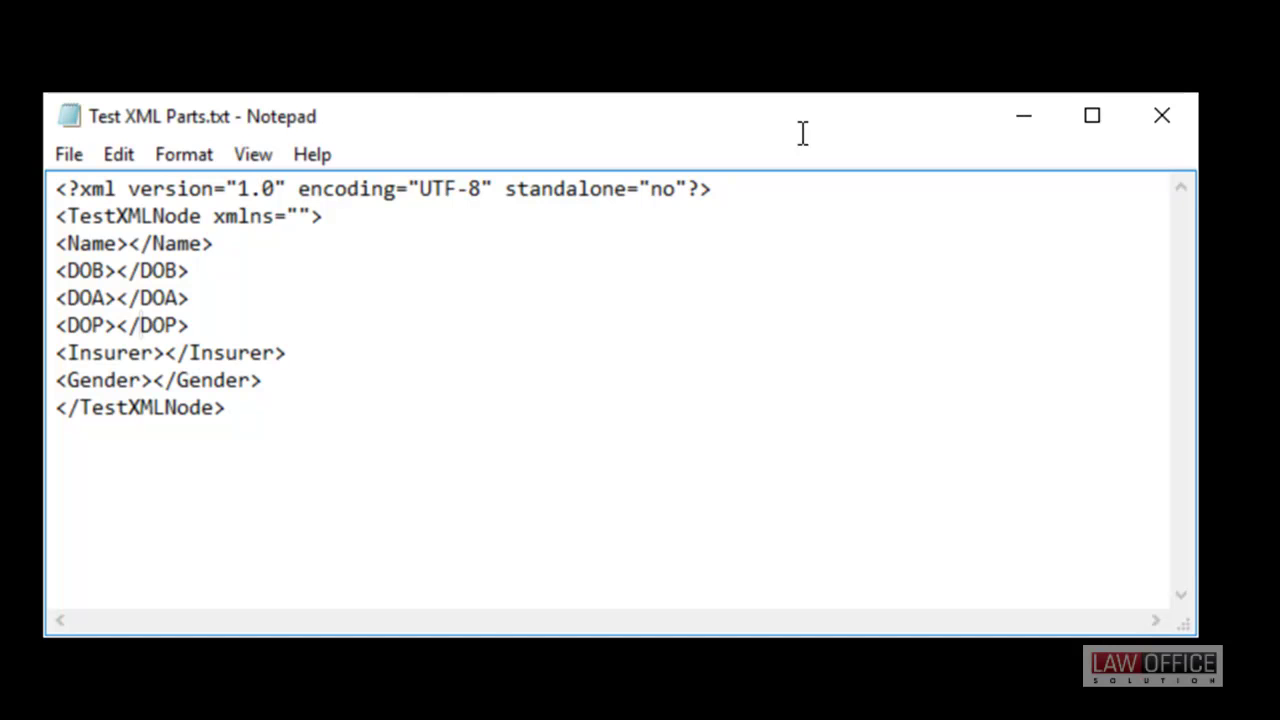
- Enter a namespace value inside the root node's xmlns quotes, then save and close Notepad
click(299, 217)
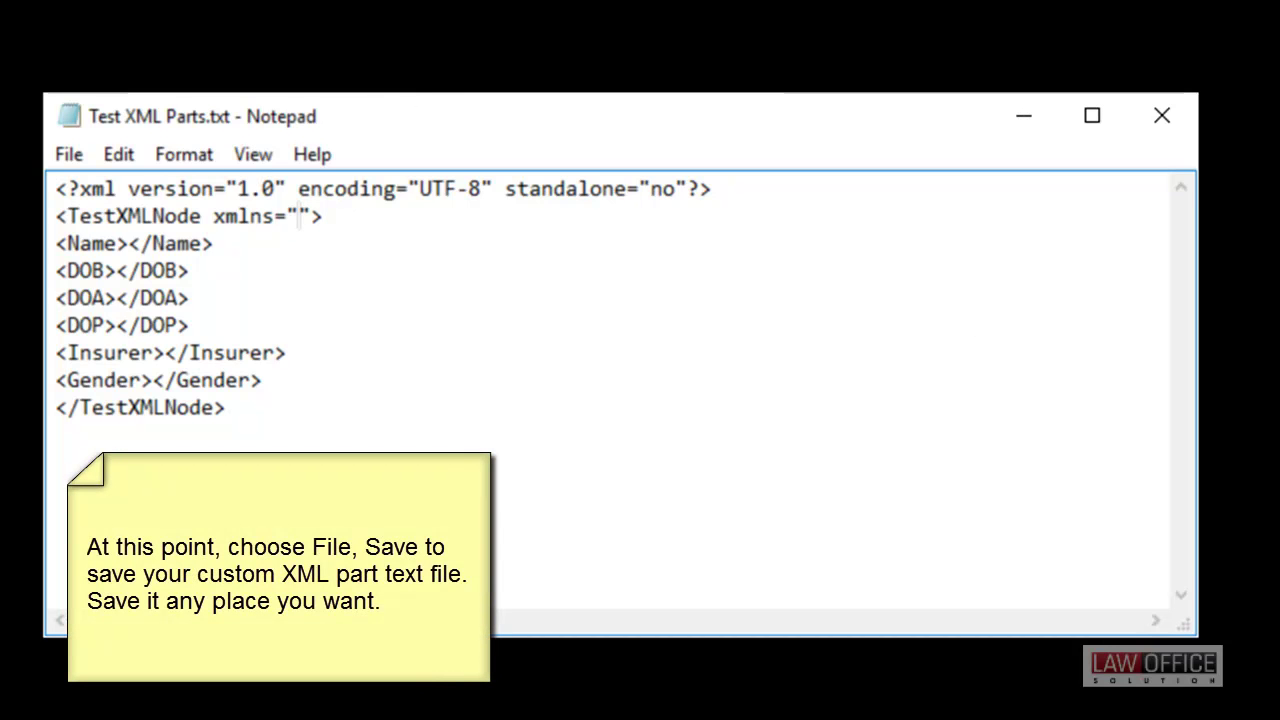
text(LauraLeader12345)
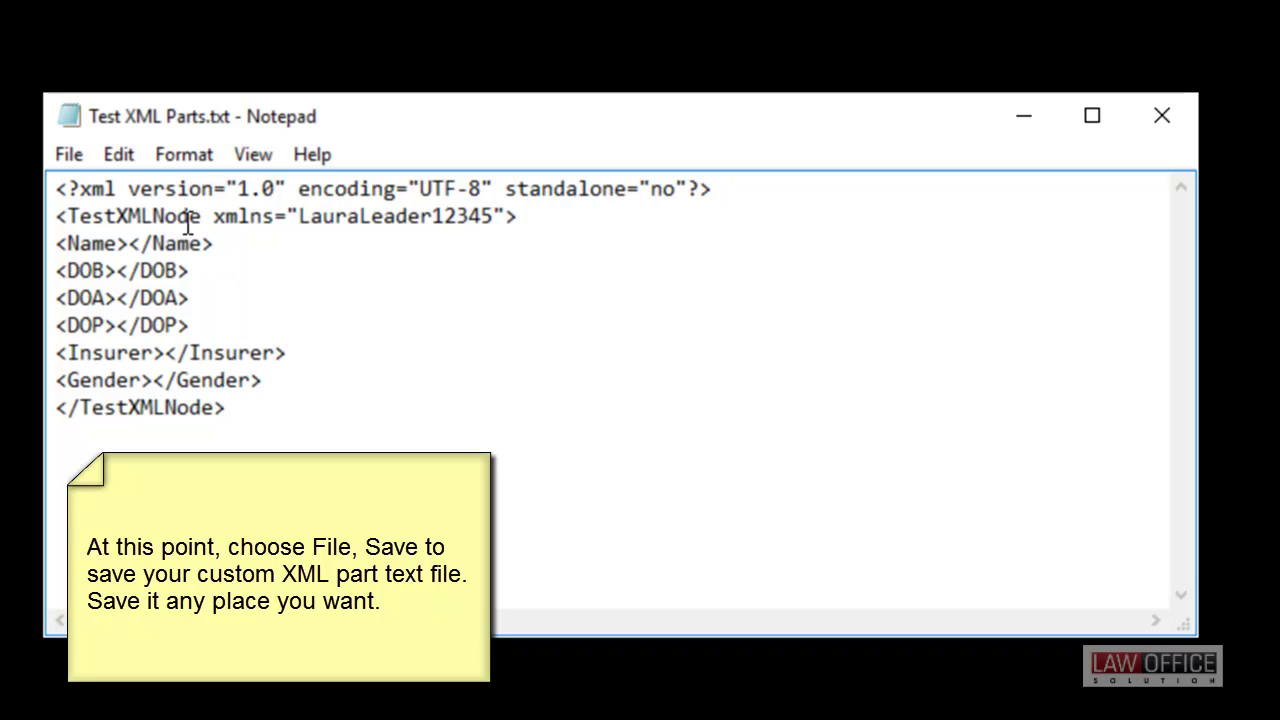
drag(68, 215, 203, 214)
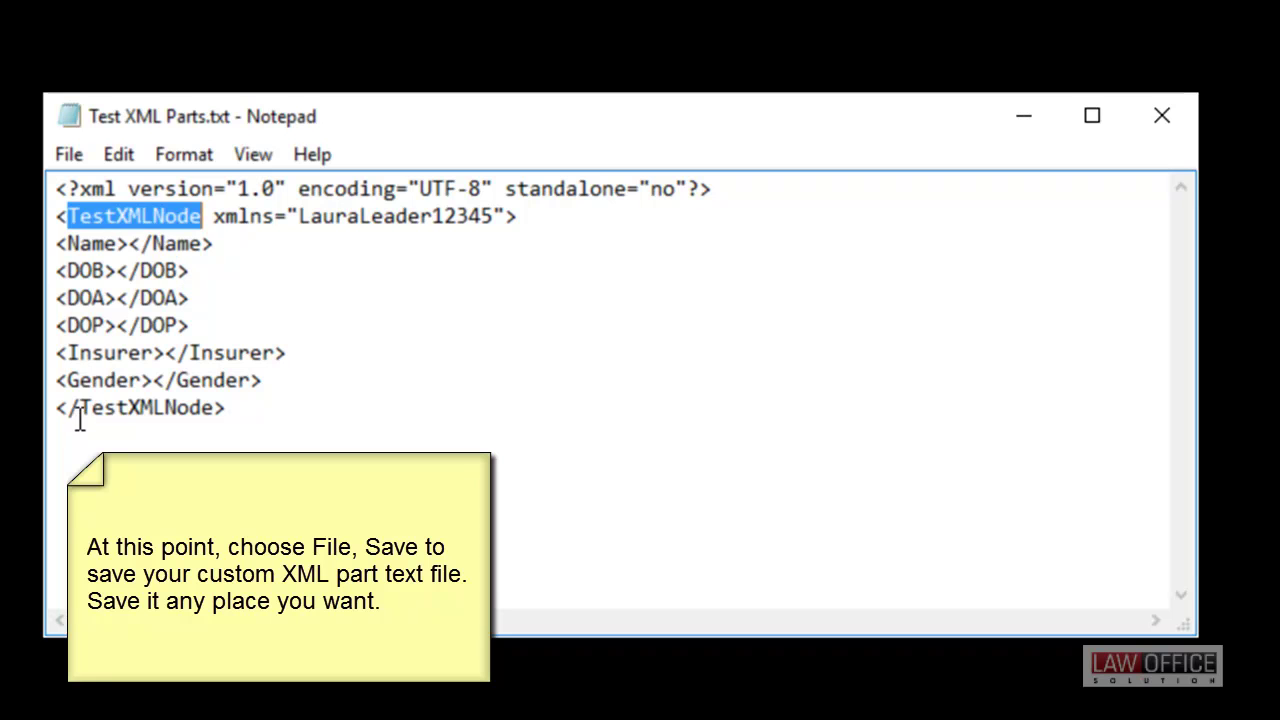
drag(89, 407, 229, 408)
key(alt+F4)
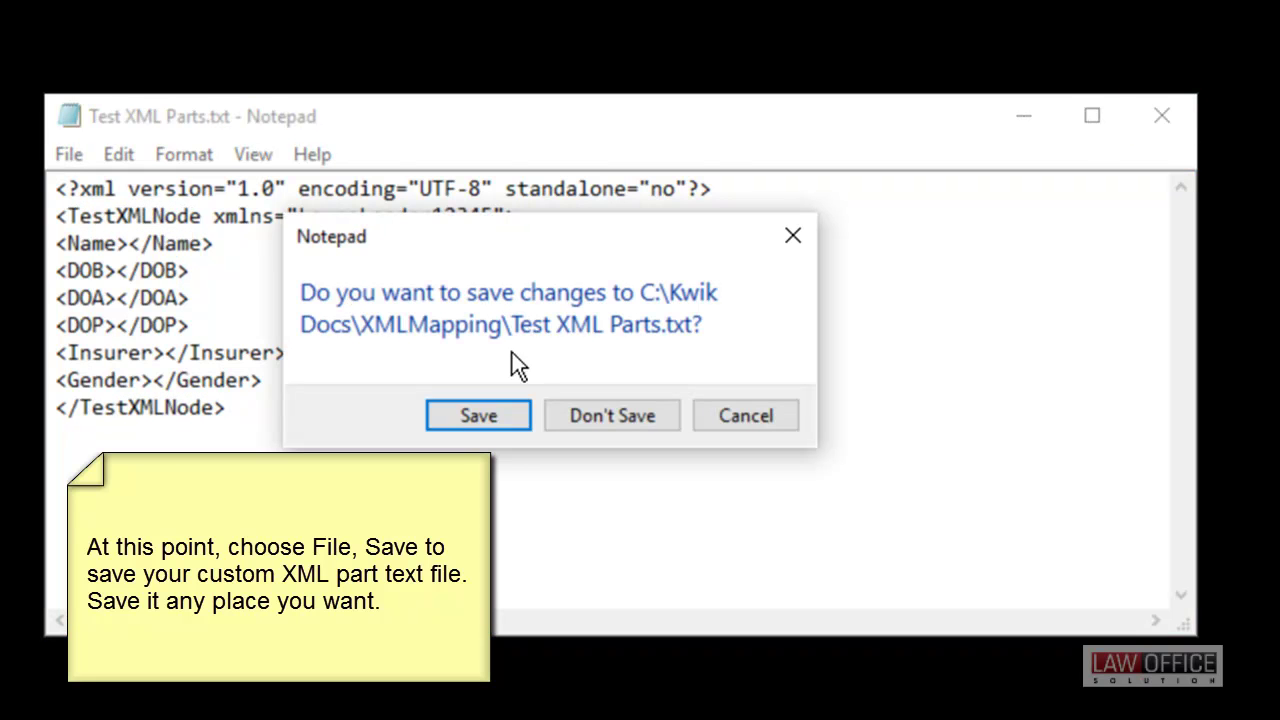
click(495, 419)
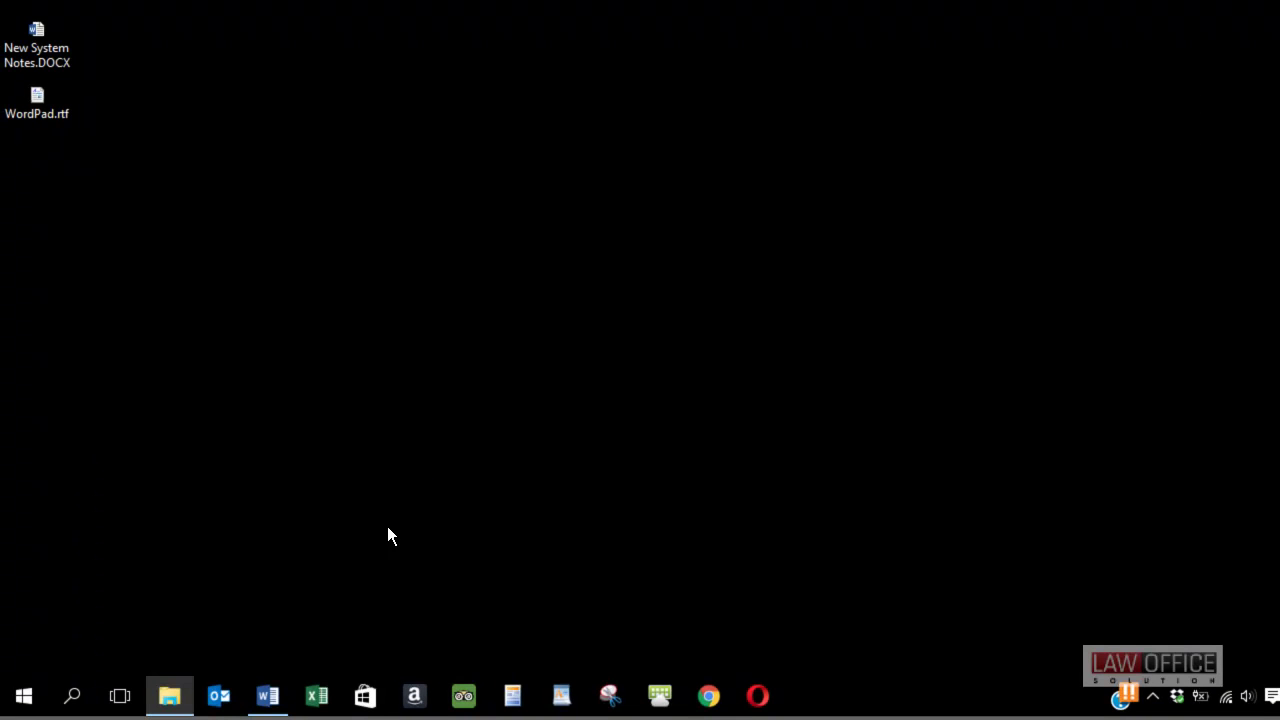
- Bring the Word accident form document to the front and switch to the Developer tab
click(274, 694)
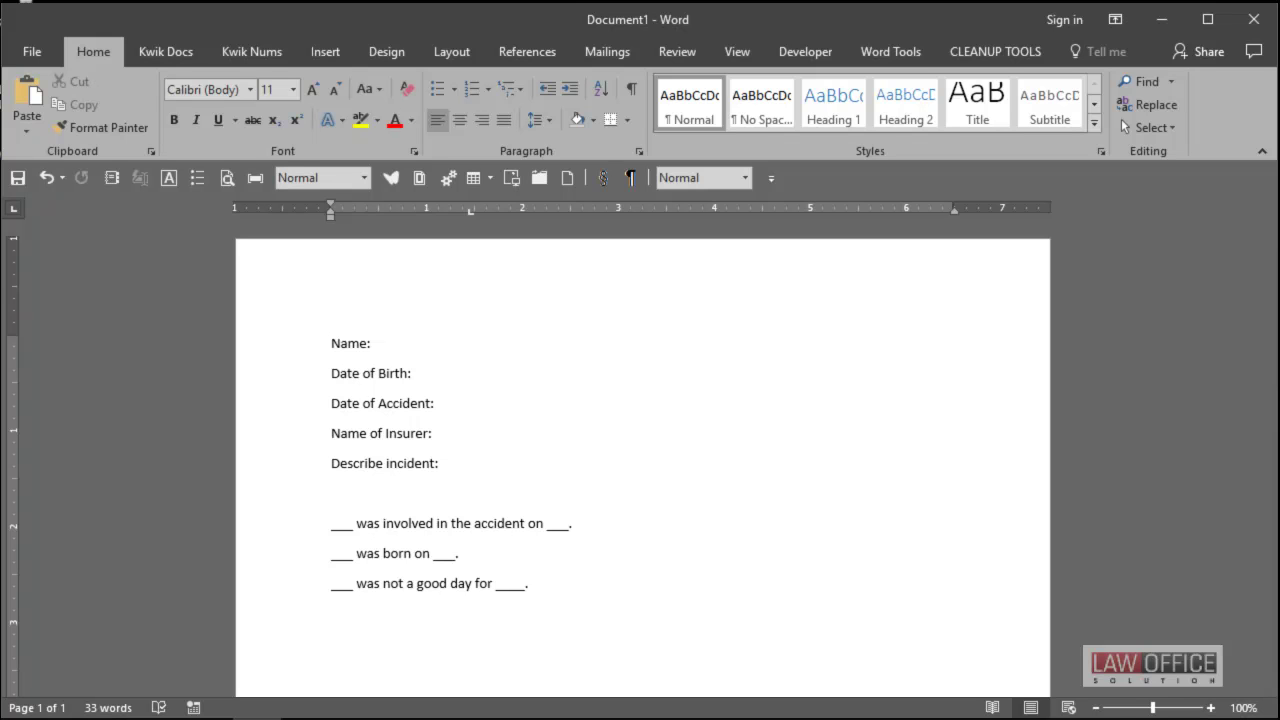
click(811, 60)
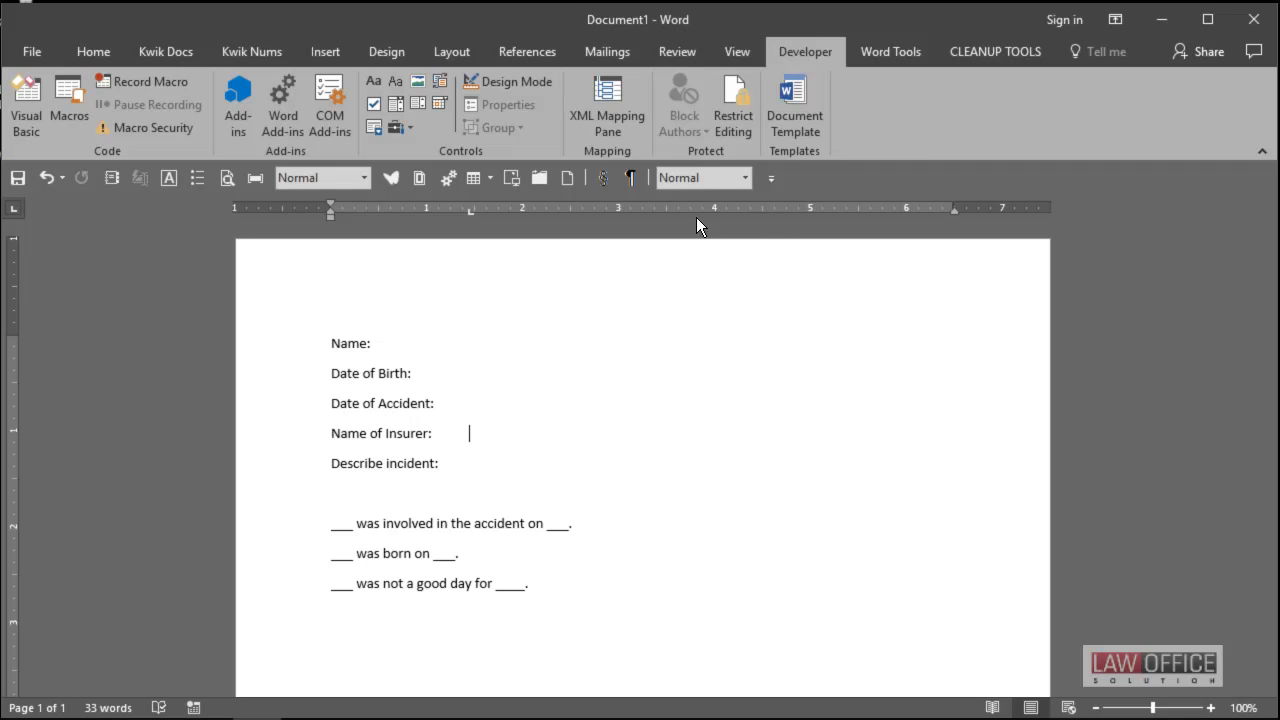
- Open the XML Mapping Pane and expand its Custom XML Part list
click(612, 138)
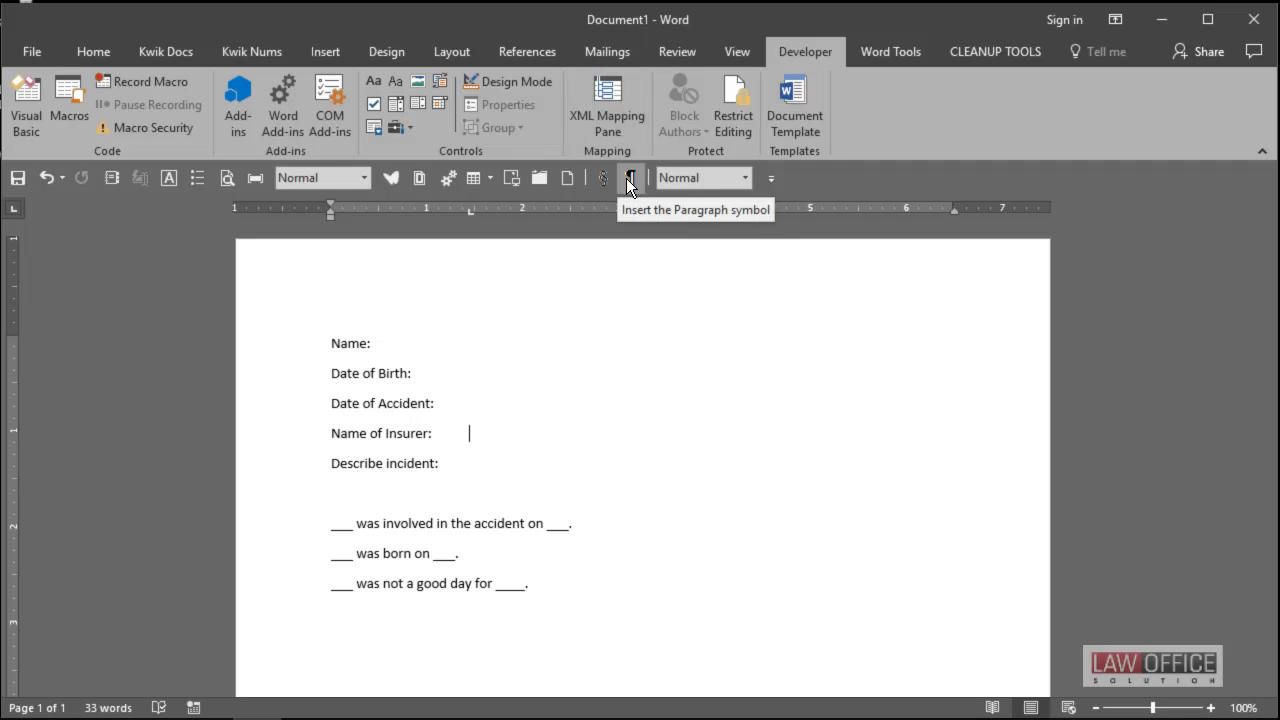
click(608, 101)
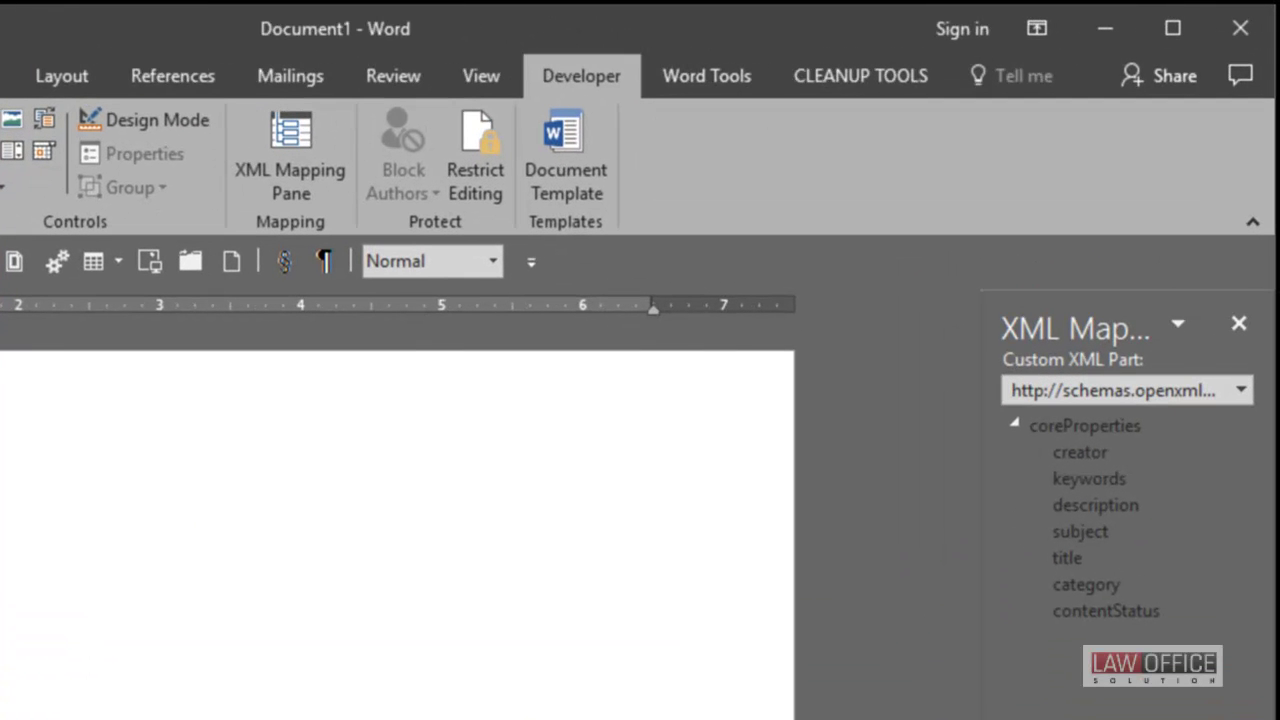
click(1241, 390)
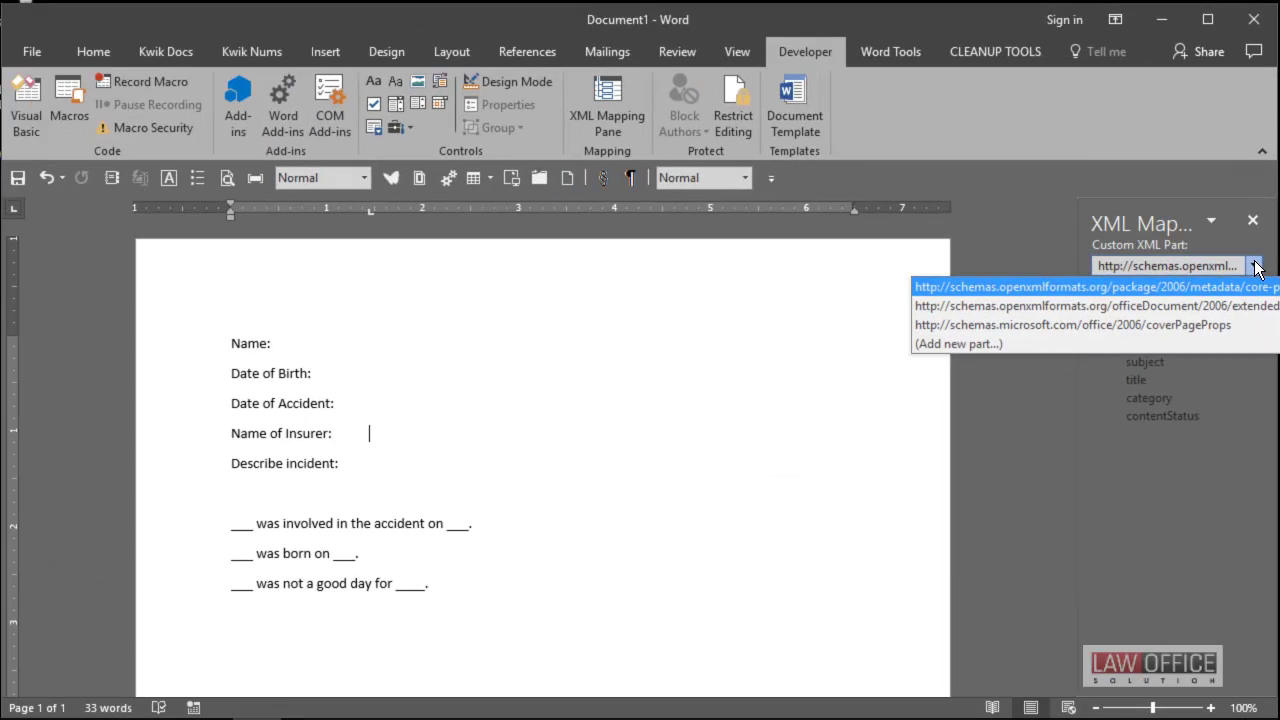
- Browse to the Kwik Docs XMLMapping folder for a new XML part, then cancel the dialog
click(806, 505)
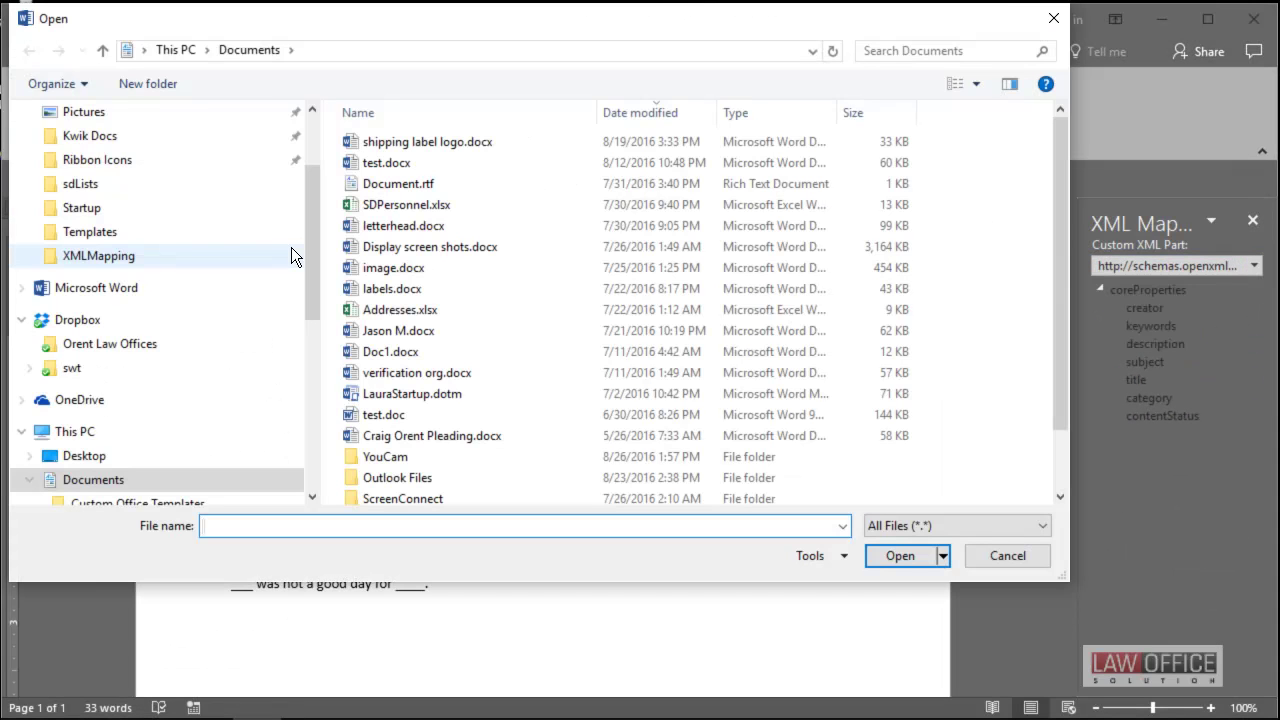
click(105, 139)
click(406, 452)
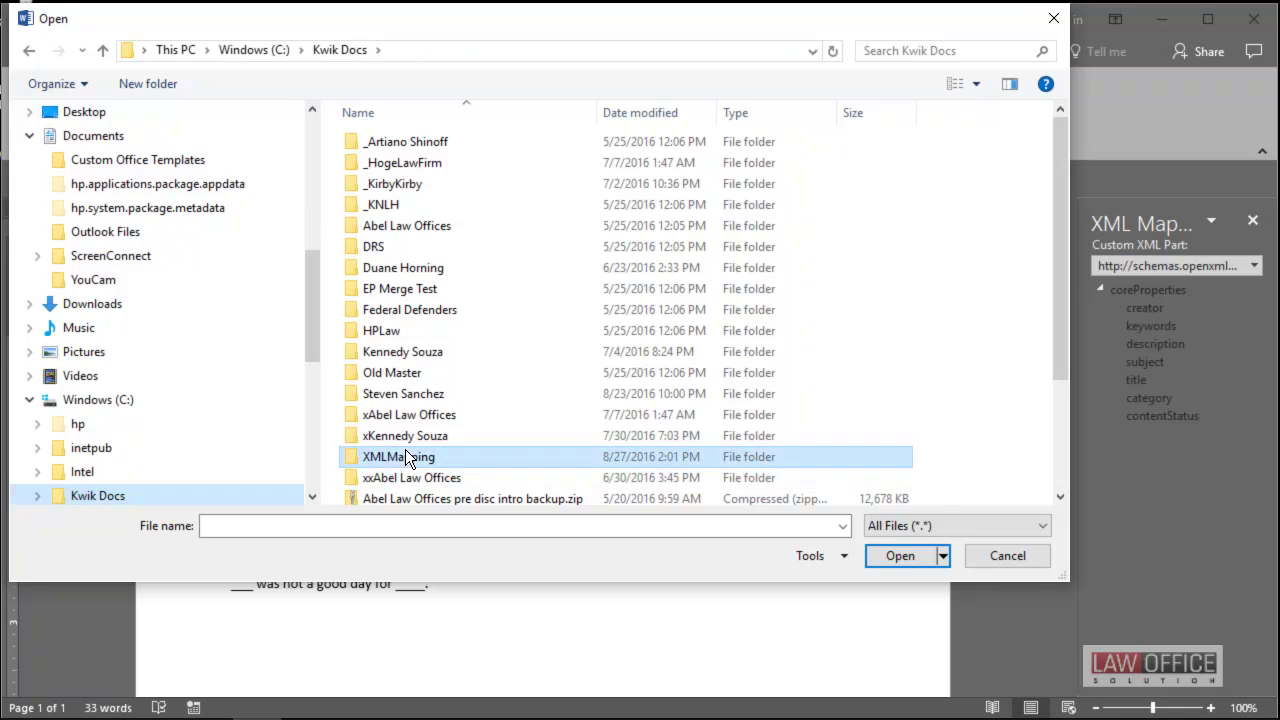
double_click(405, 455)
click(419, 146)
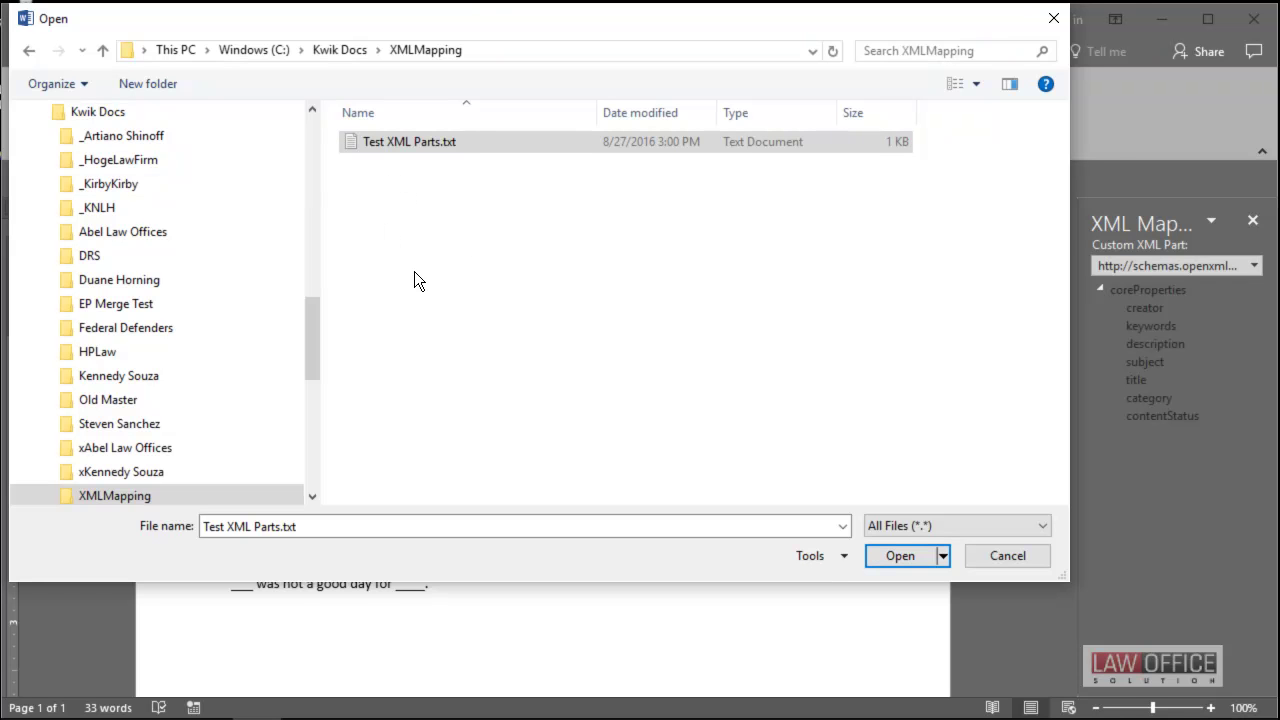
drag(482, 14, 505, 53)
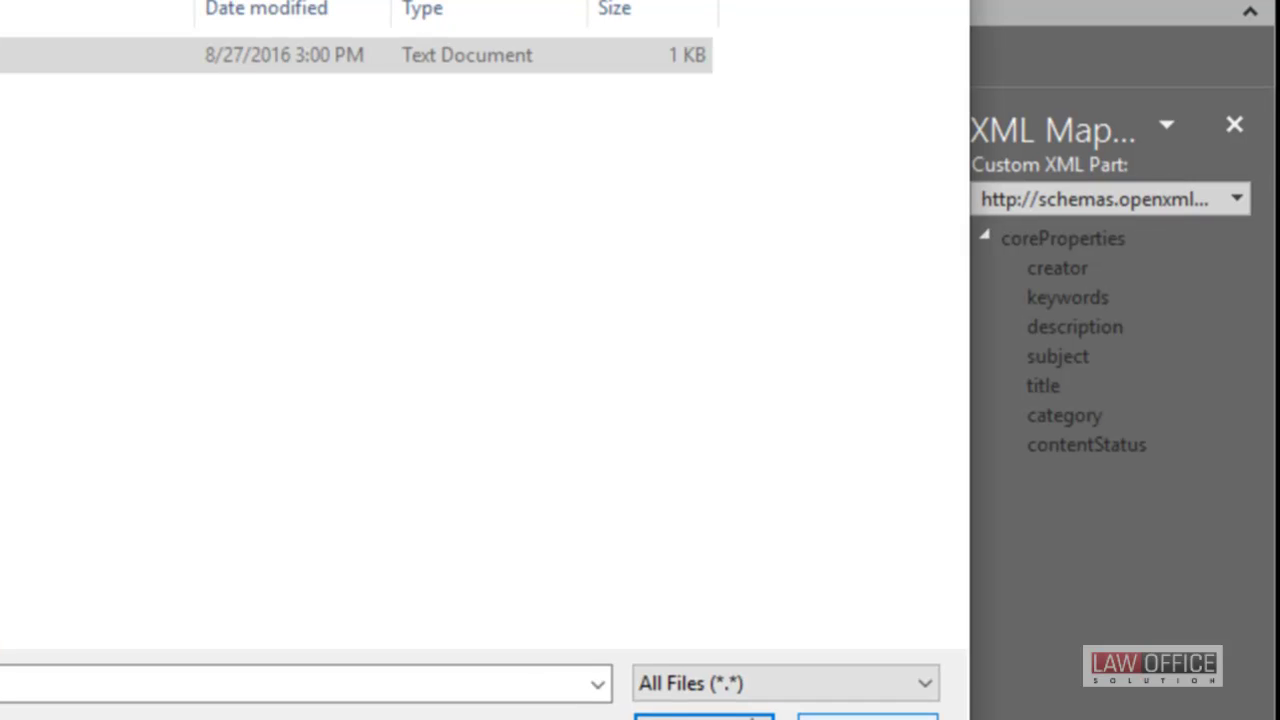
click(754, 716)
- Add a new part again, set the filter to All Files, and open Test XML Parts.txt
click(1236, 200)
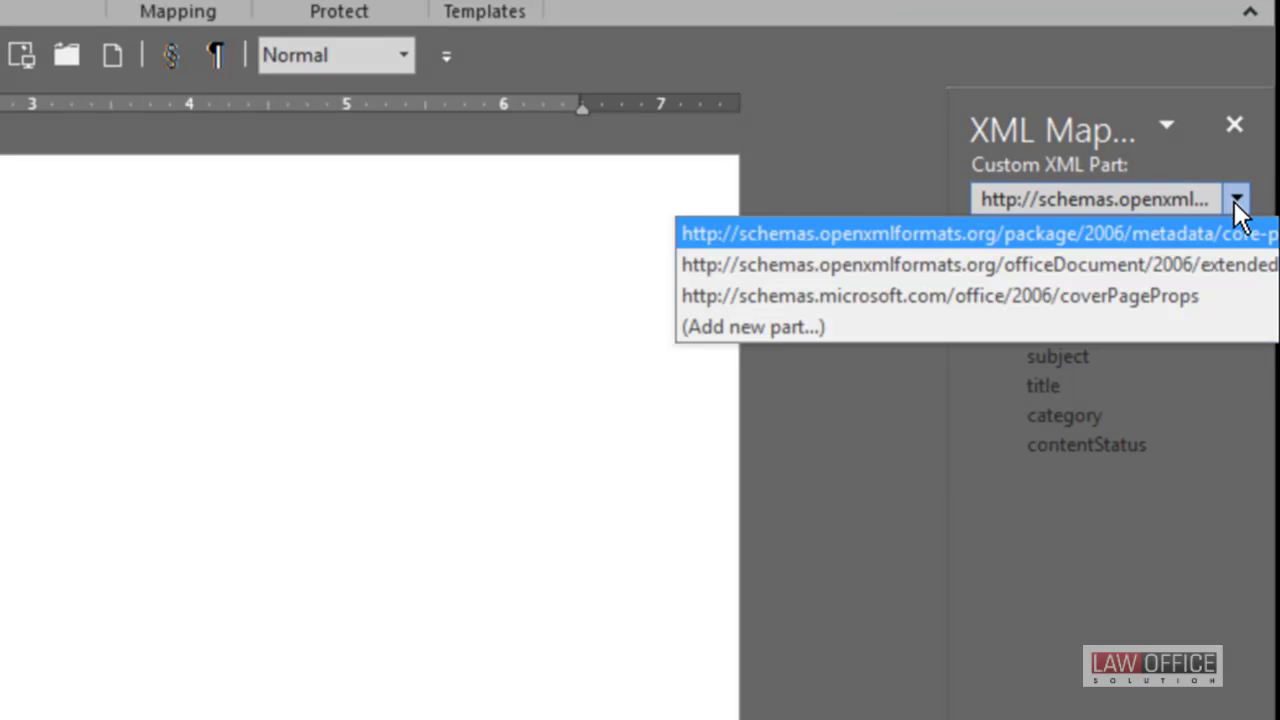
click(782, 327)
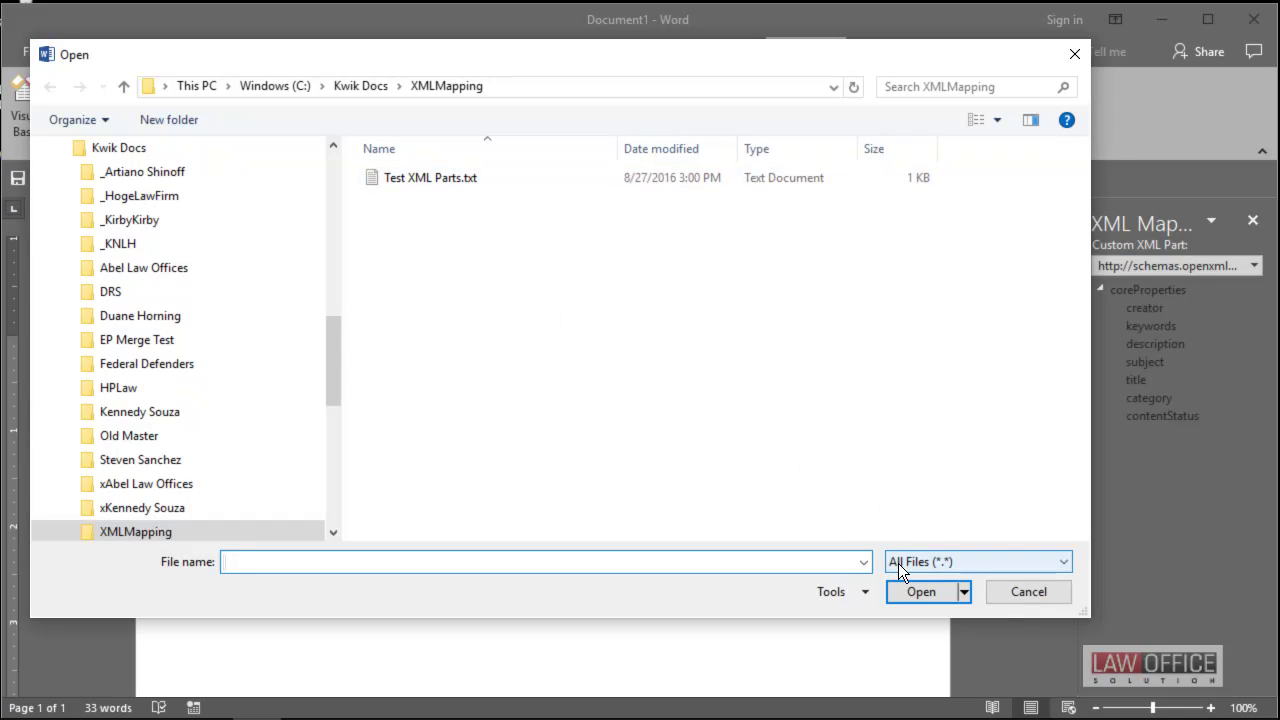
click(970, 562)
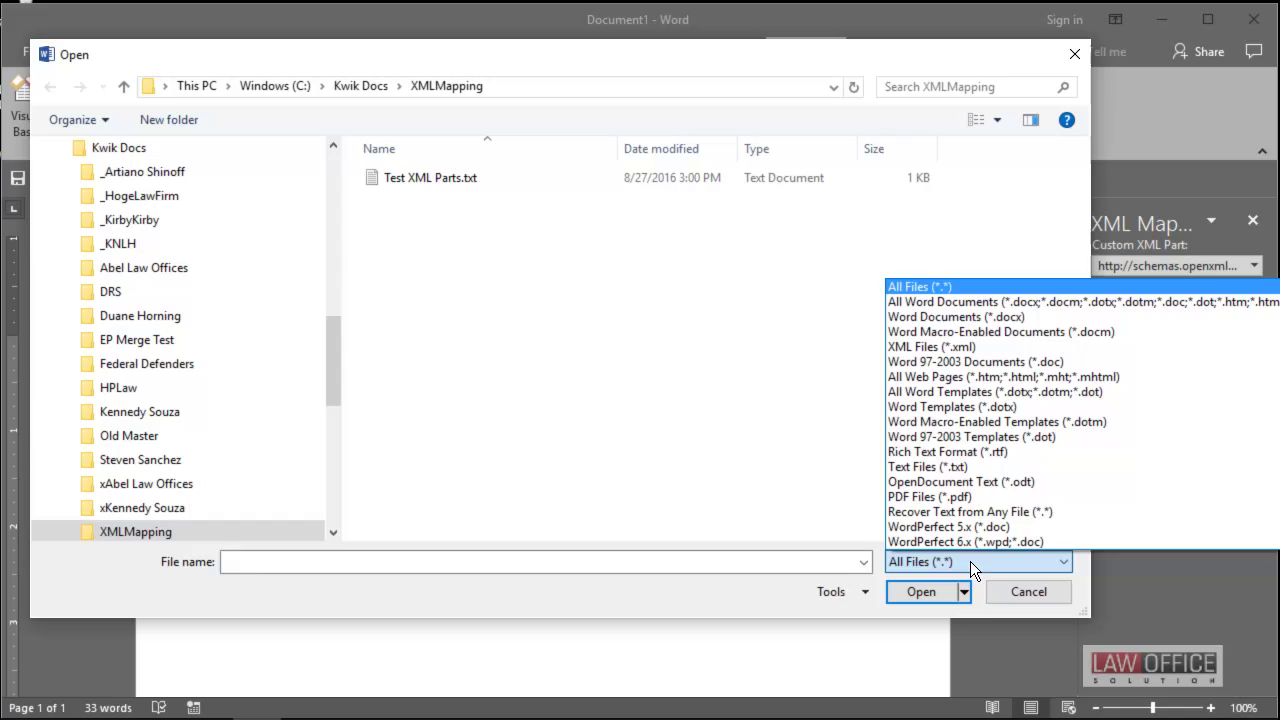
click(946, 316)
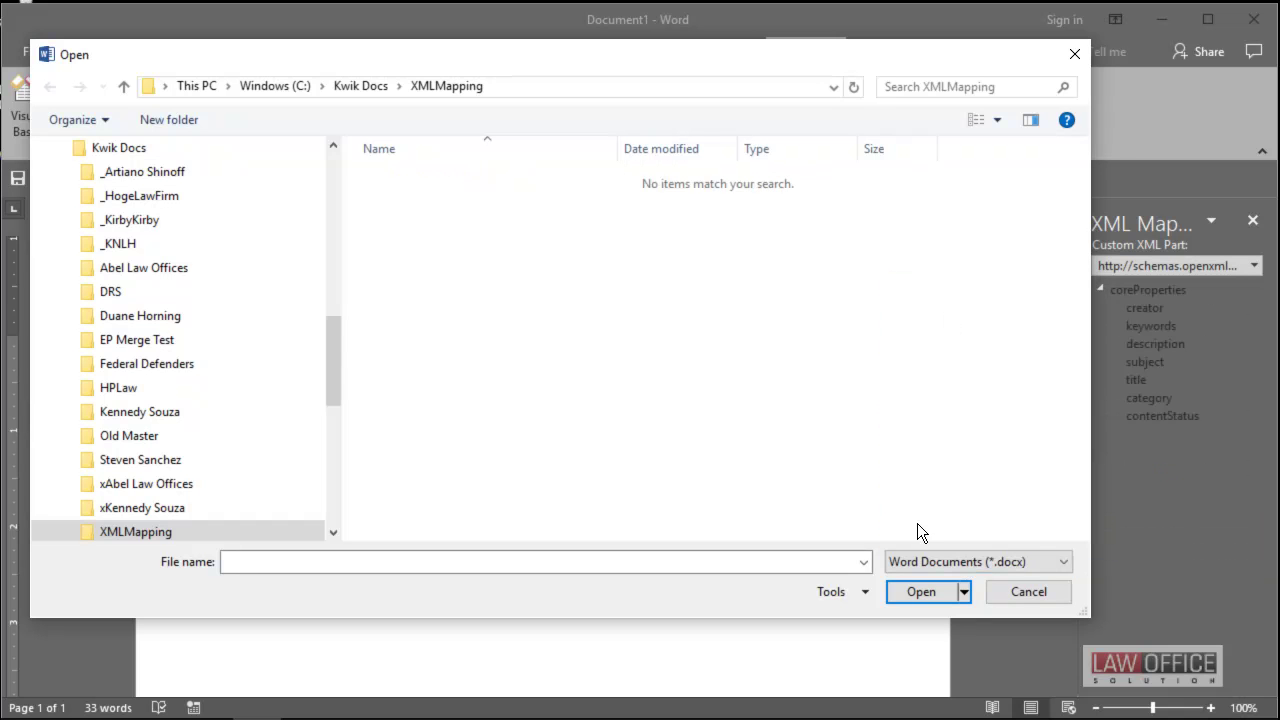
click(944, 562)
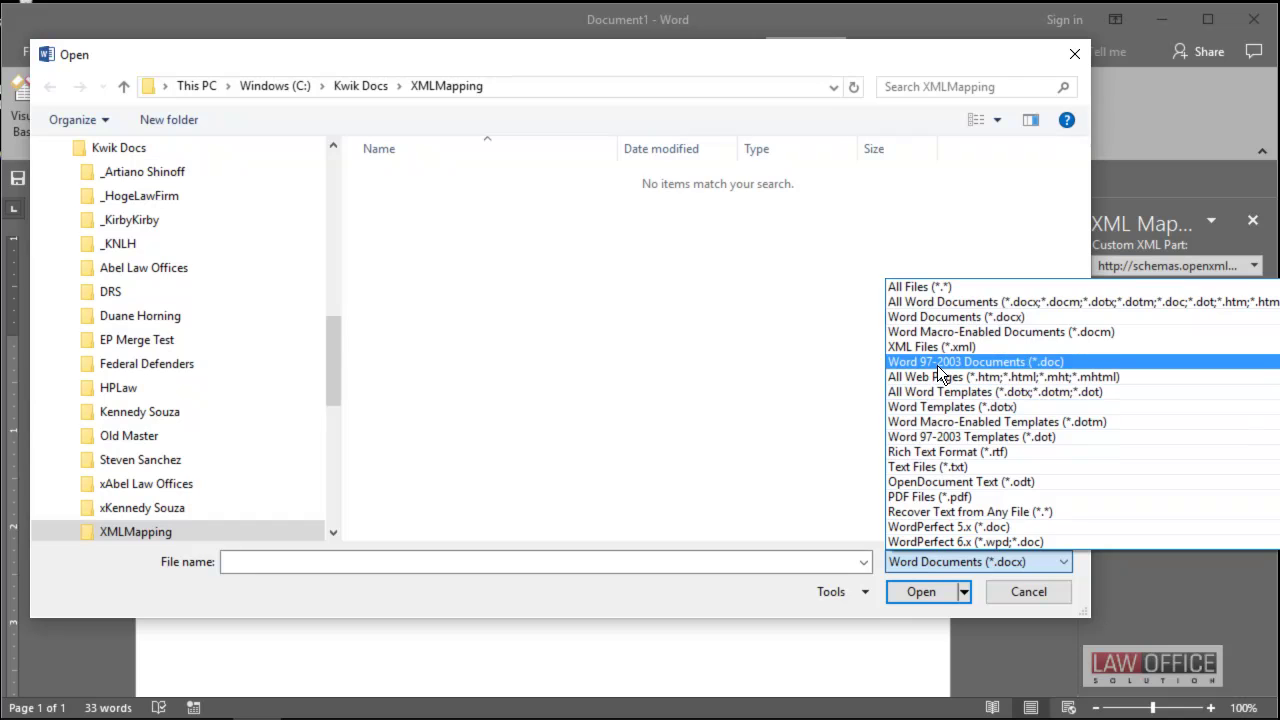
click(921, 288)
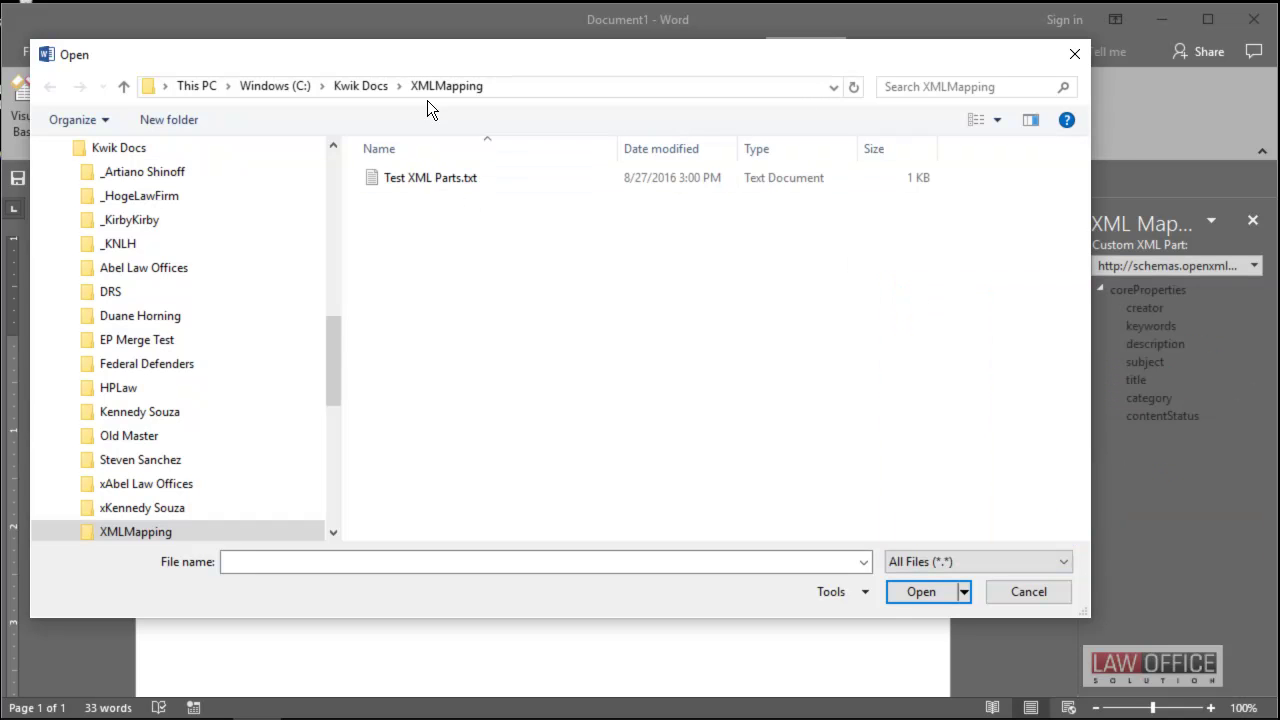
click(441, 179)
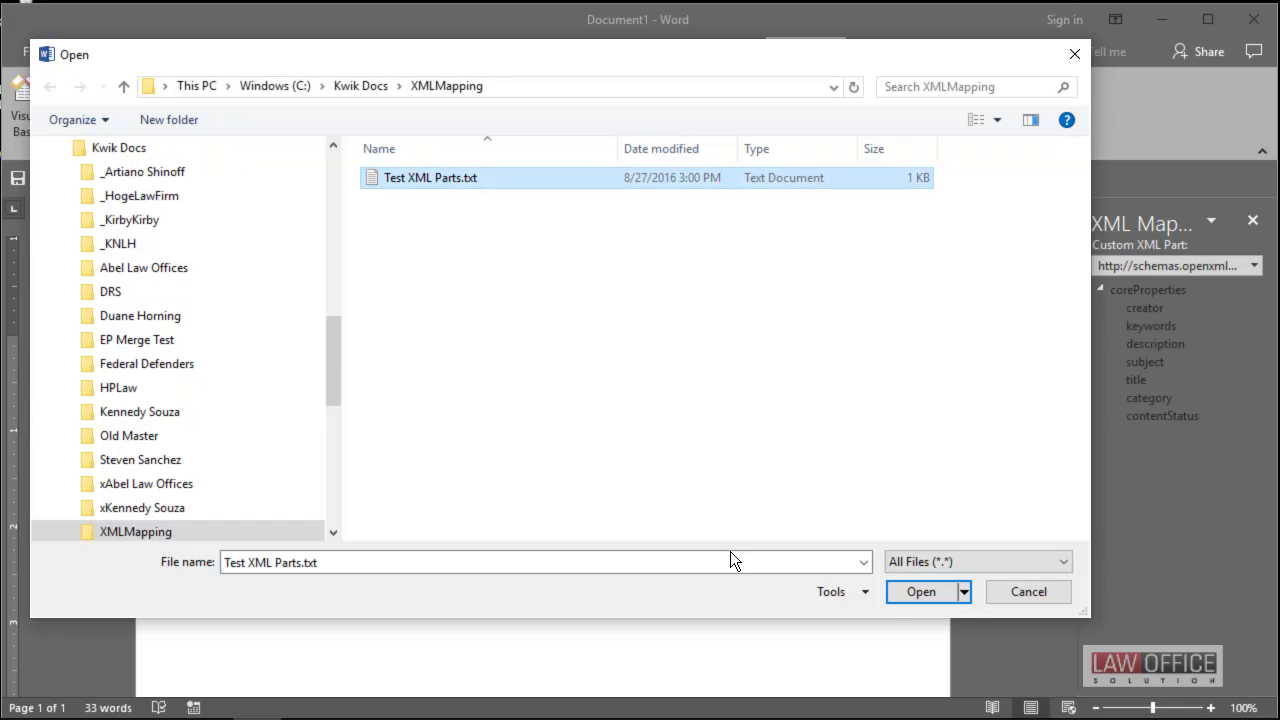
click(919, 592)
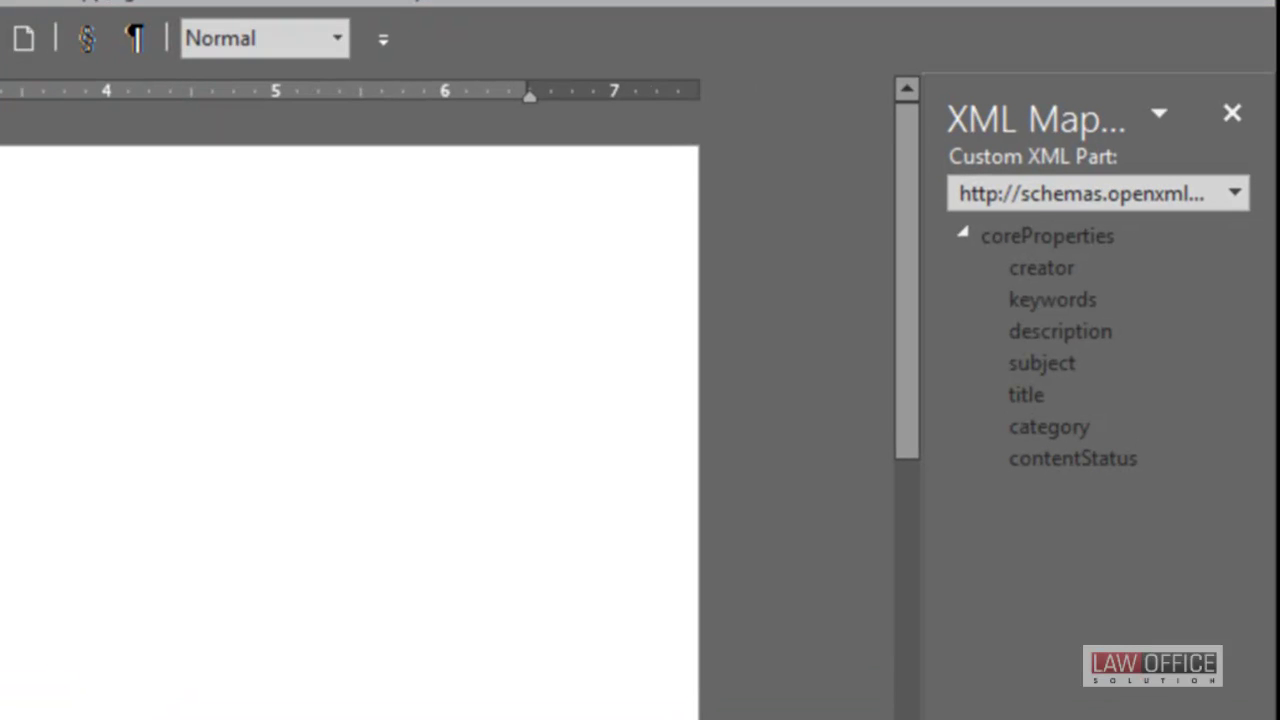
- Switch the XML Mapping Pane to the new TestXMLNode part and check the Name line's tab marks
click(1238, 196)
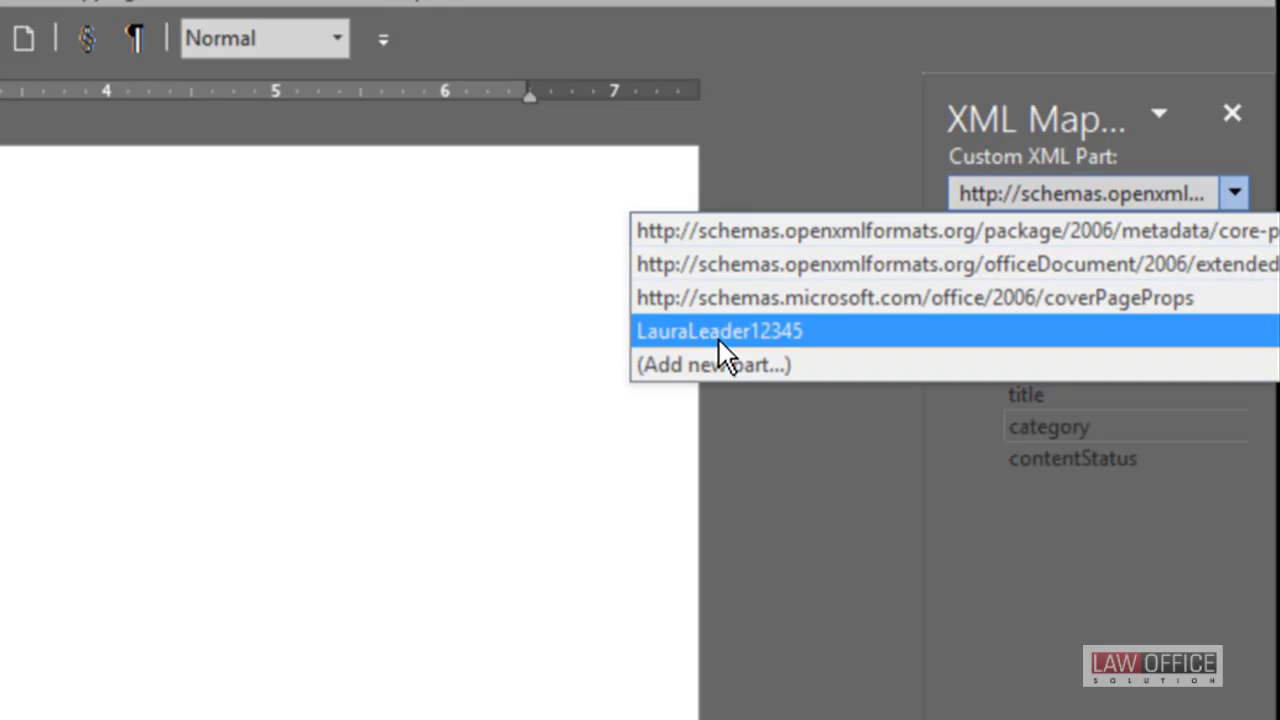
click(823, 334)
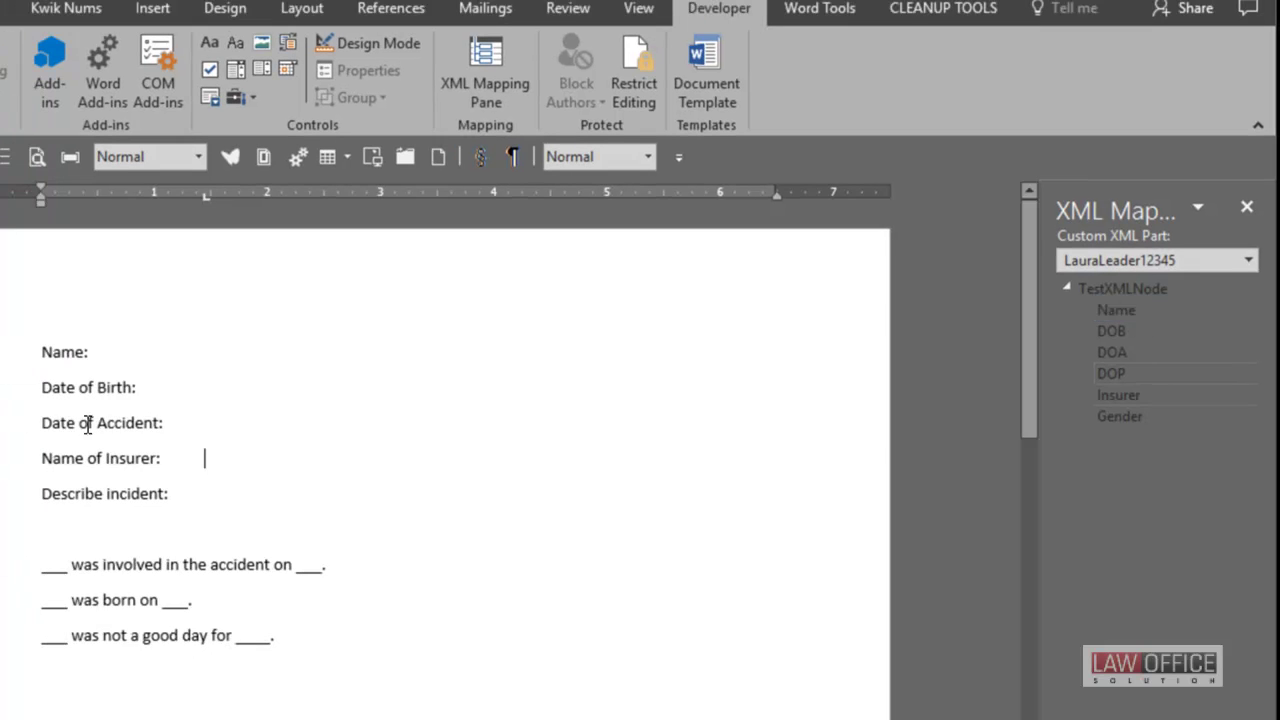
click(116, 355)
key(ctrl+shift+8)
key(ctrl+shift+8)
key(ctrl+shift+8)
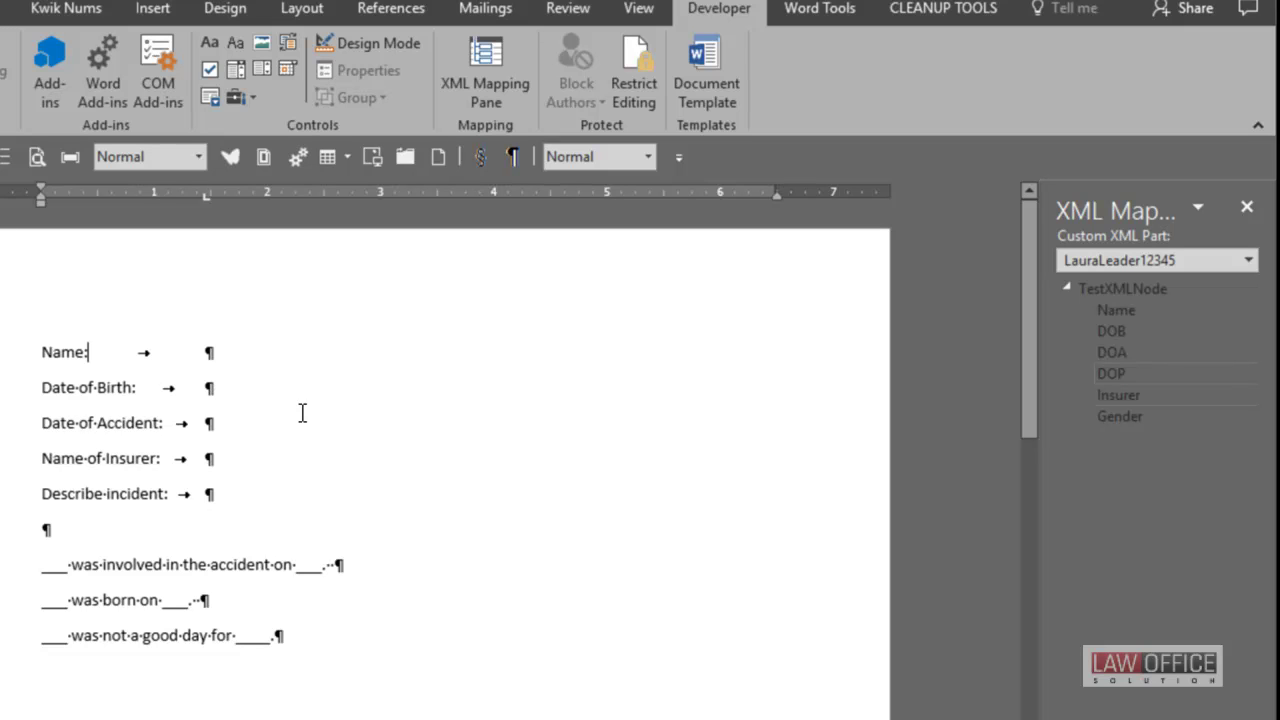
click(223, 348)
key(ctrl+shift+8)
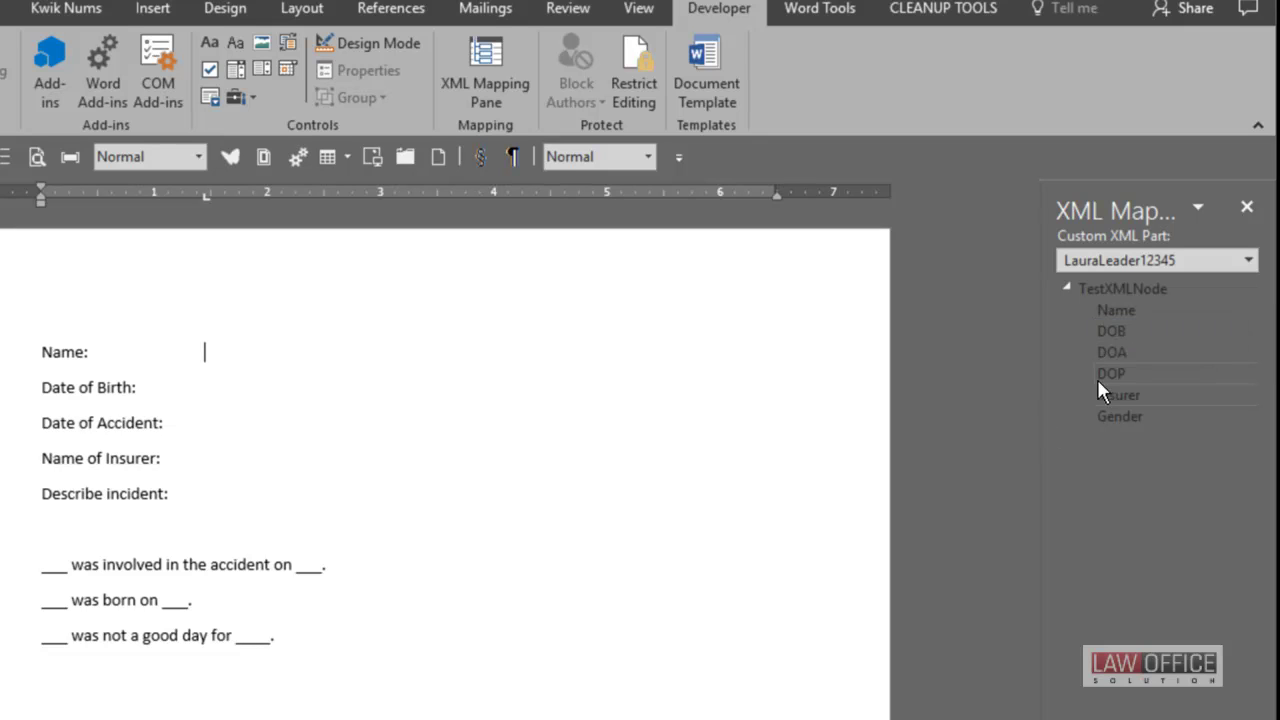
- Insert a plain text content control mapped to the Name node after Name:
right_click(1157, 320)
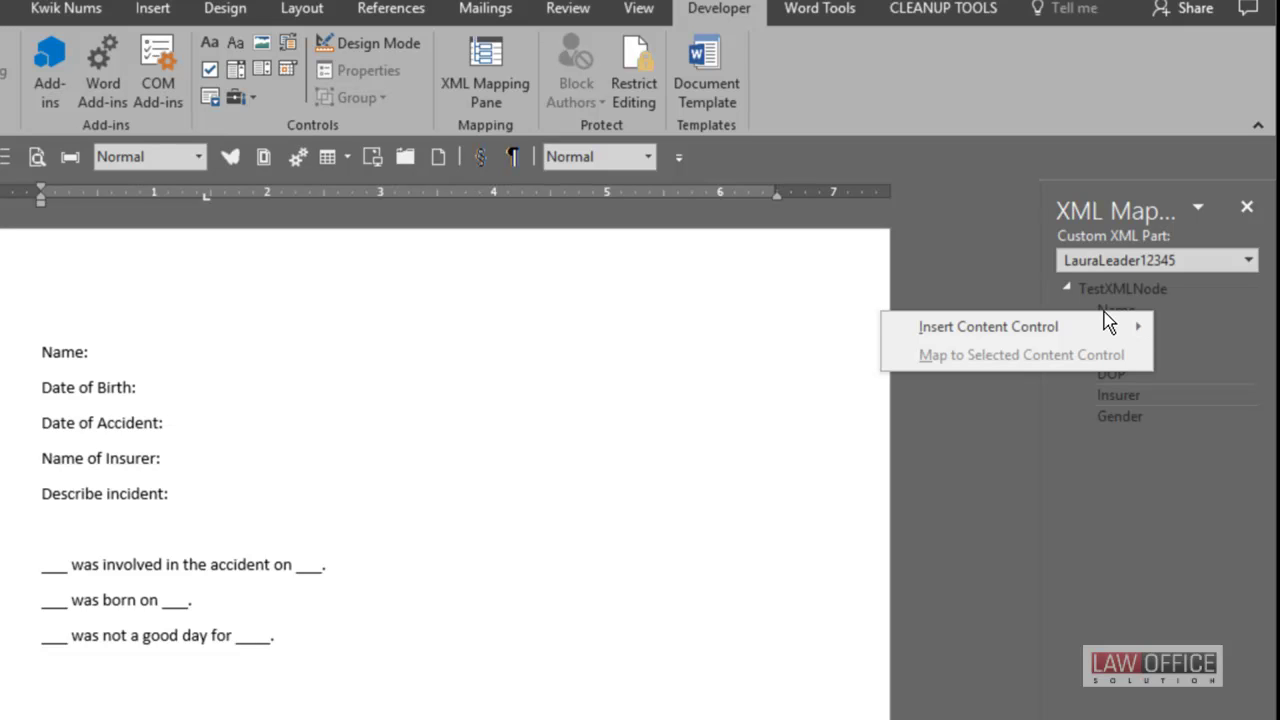
mouse_move(1131, 332)
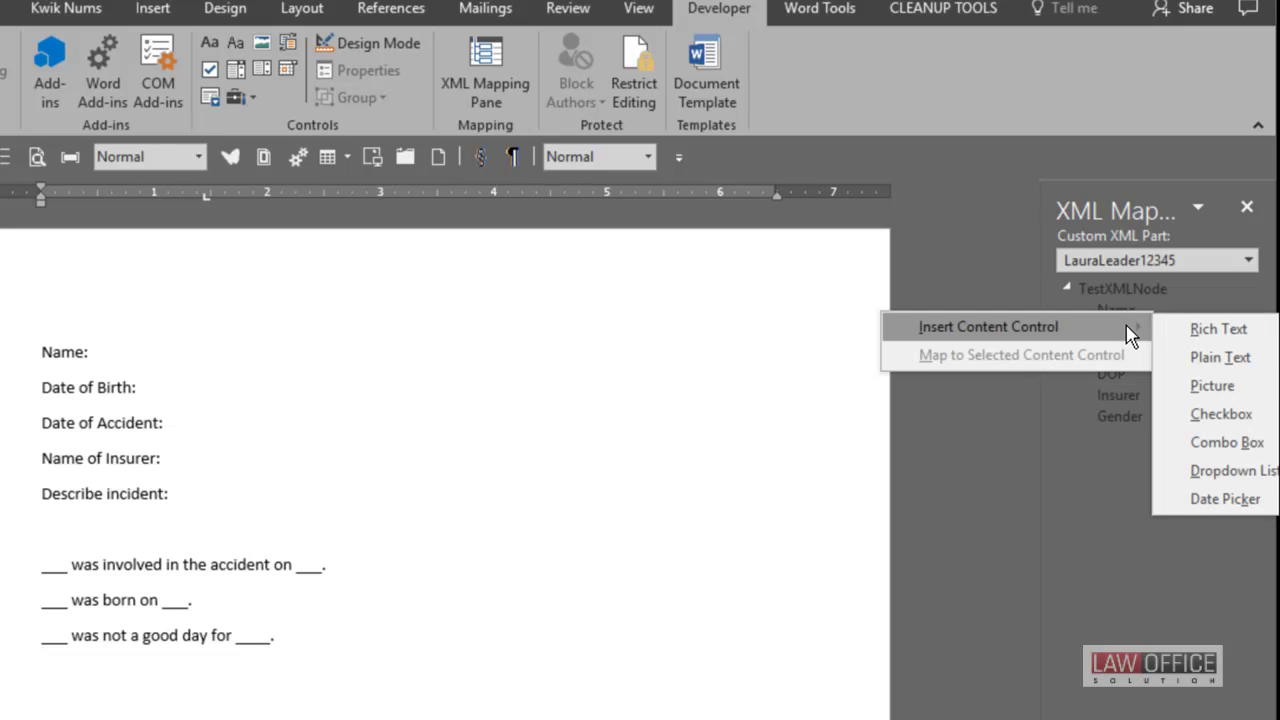
click(1227, 360)
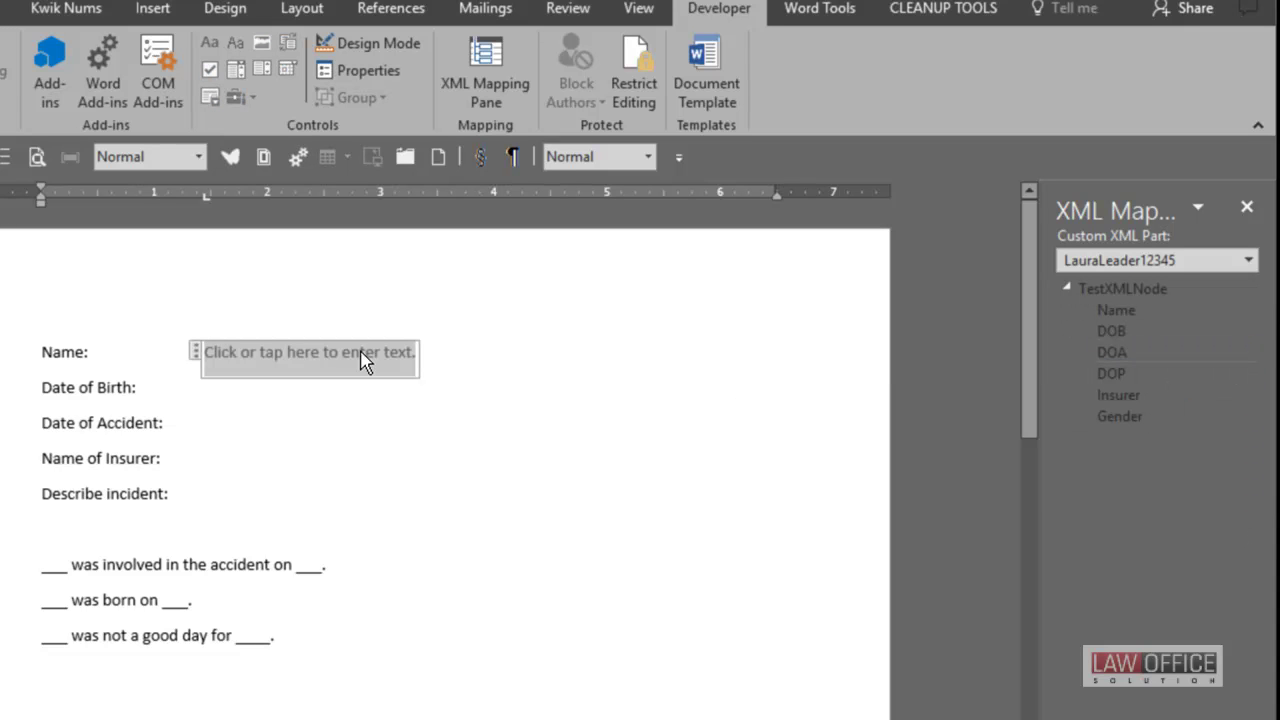
- Insert date pickers mapped to DOB and DOA after Date of Birth and Date of Accident
click(199, 401)
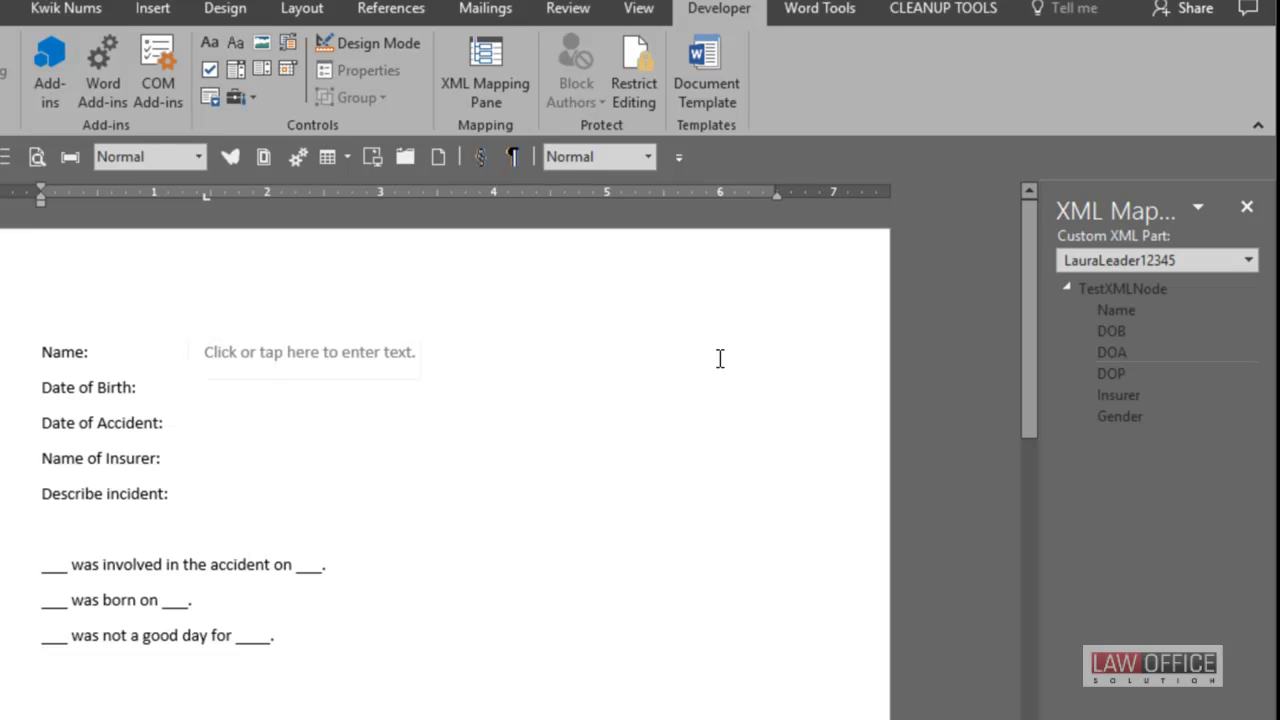
right_click(1143, 332)
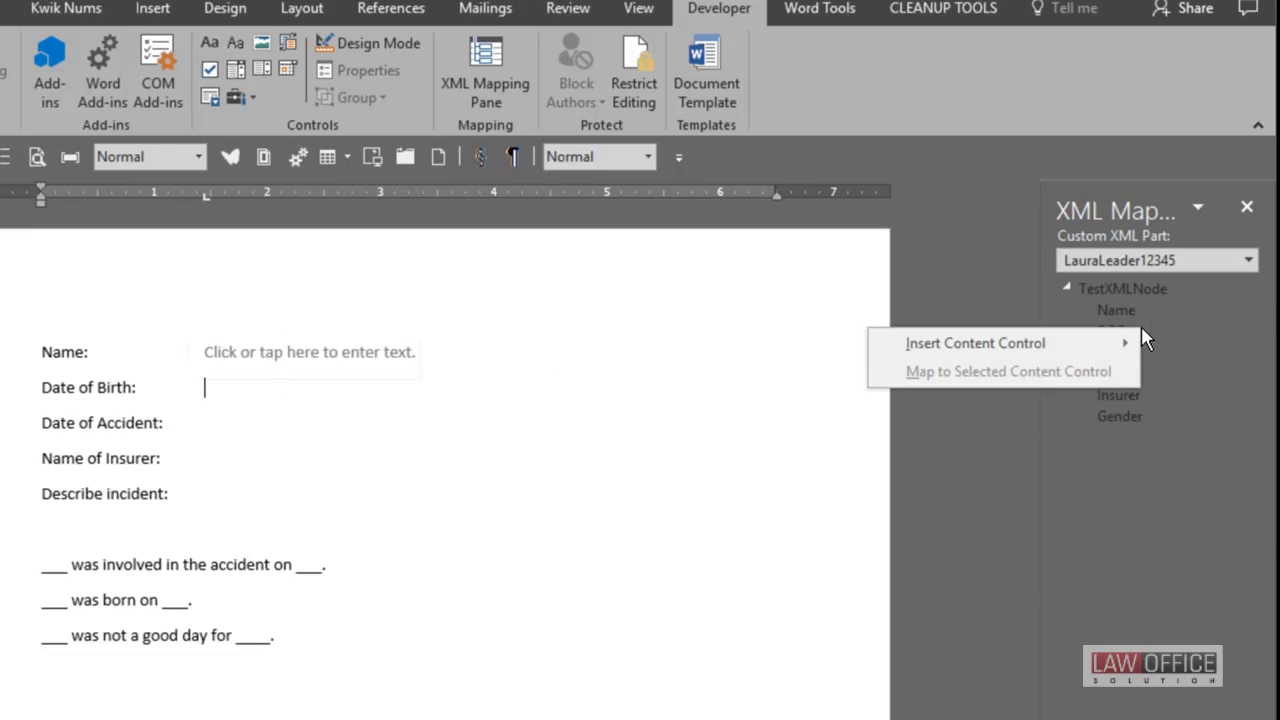
mouse_move(1116, 345)
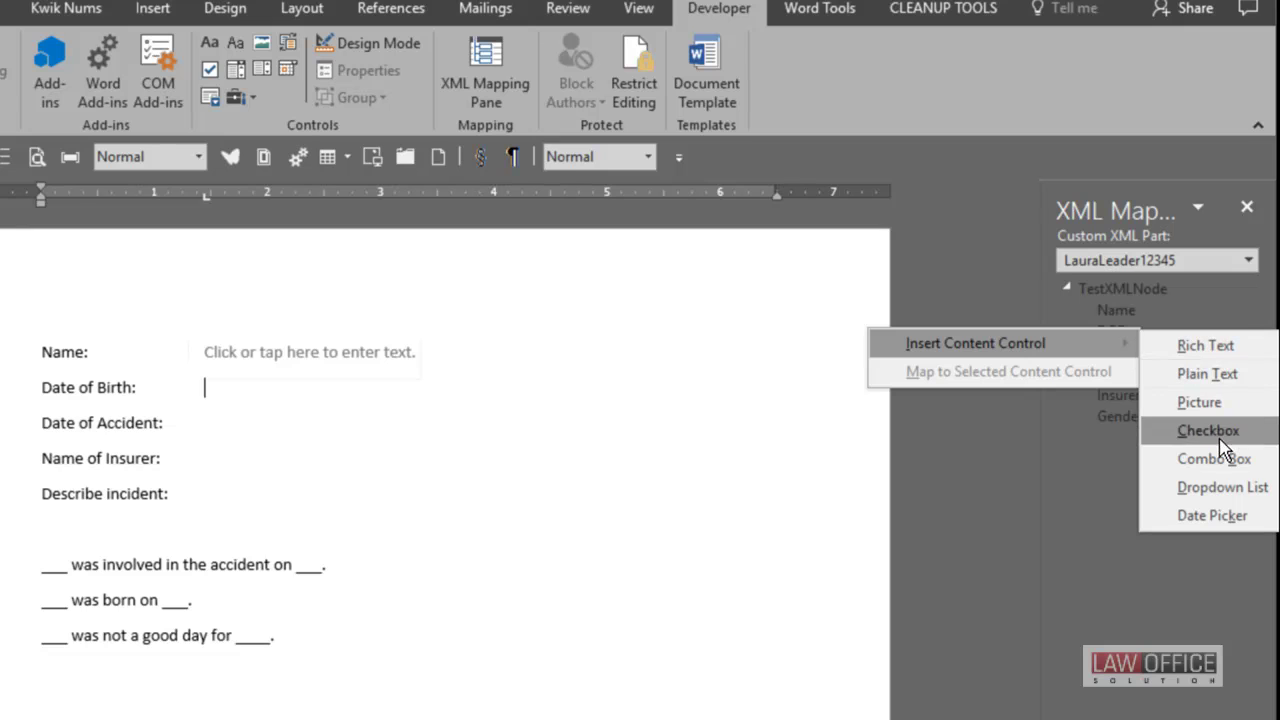
click(1228, 524)
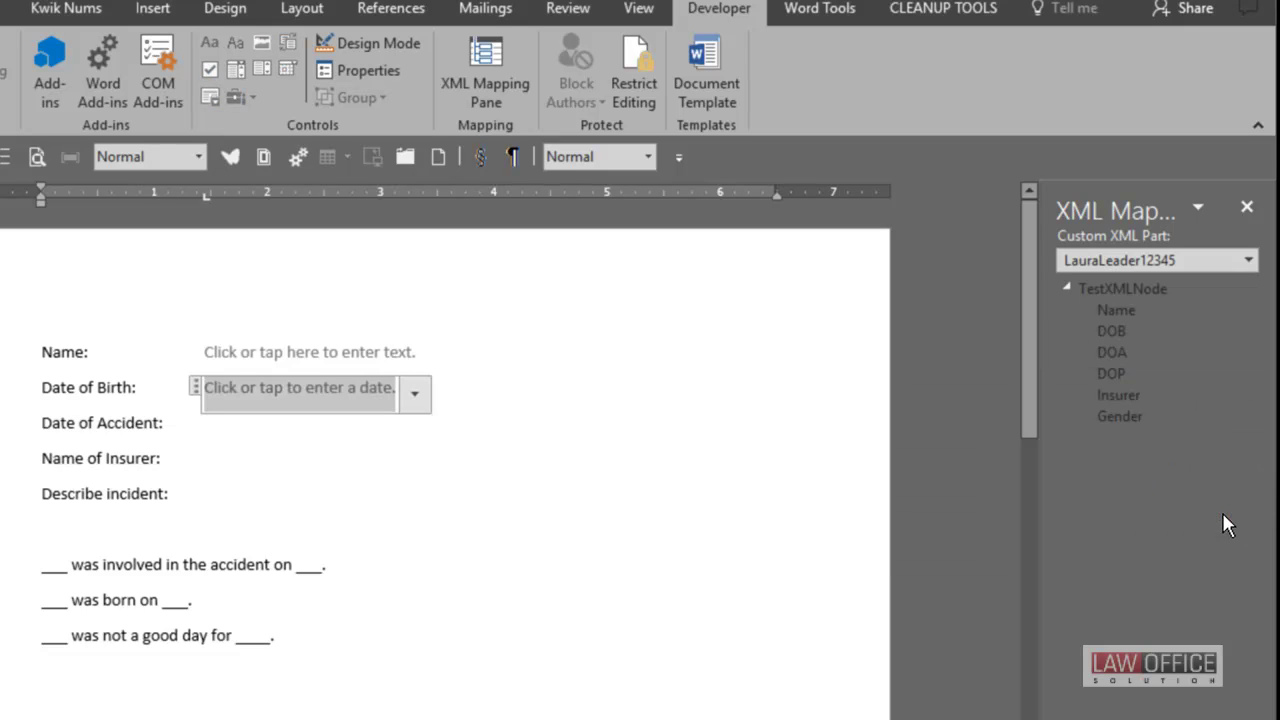
click(387, 435)
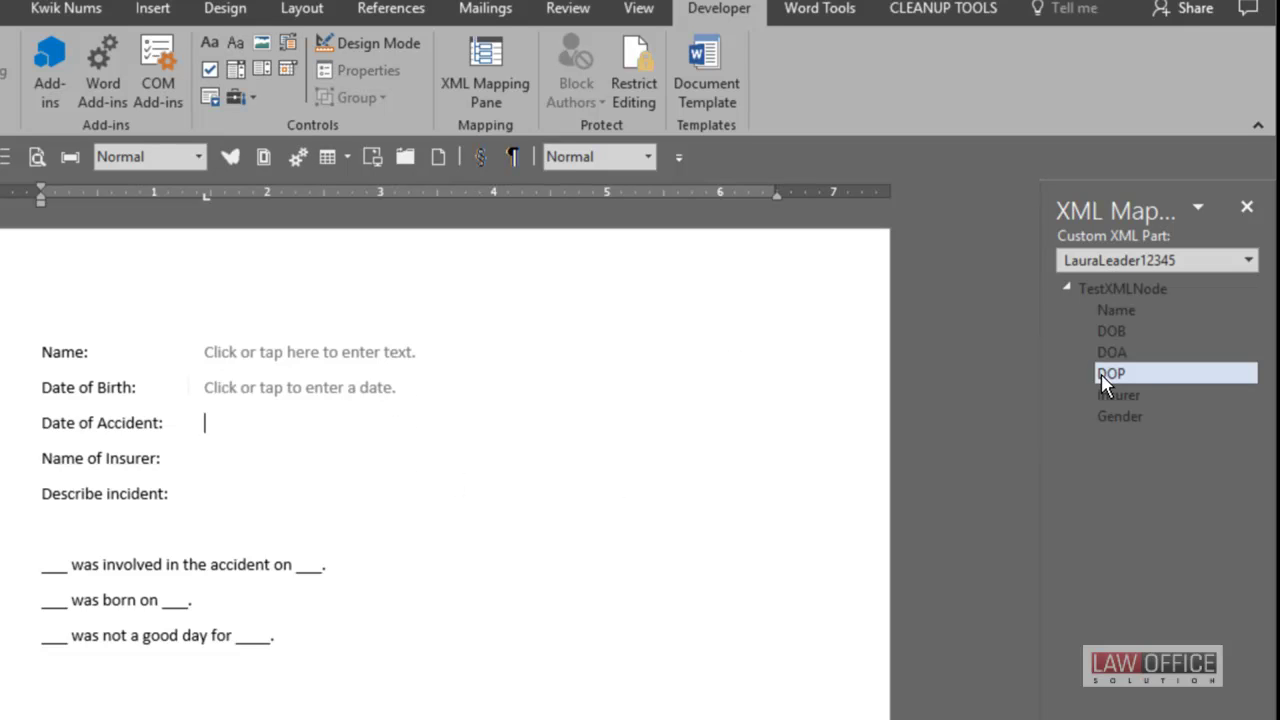
right_click(1112, 350)
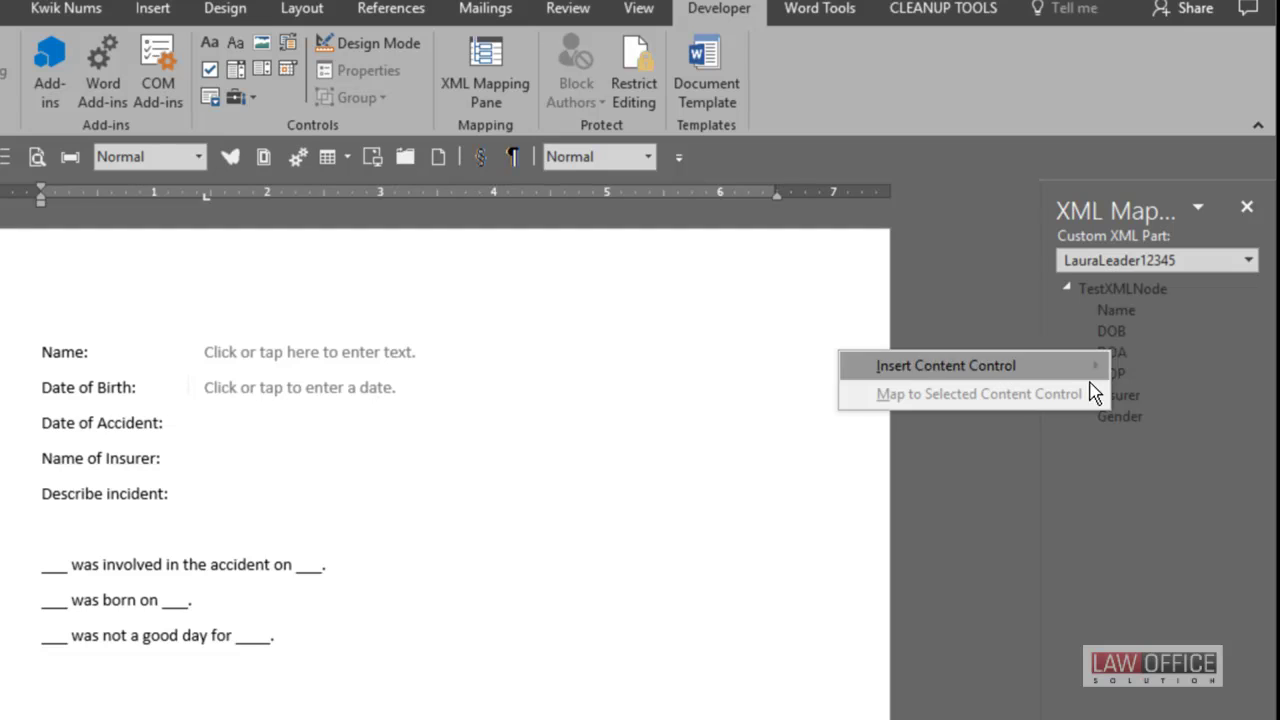
mouse_move(1010, 375)
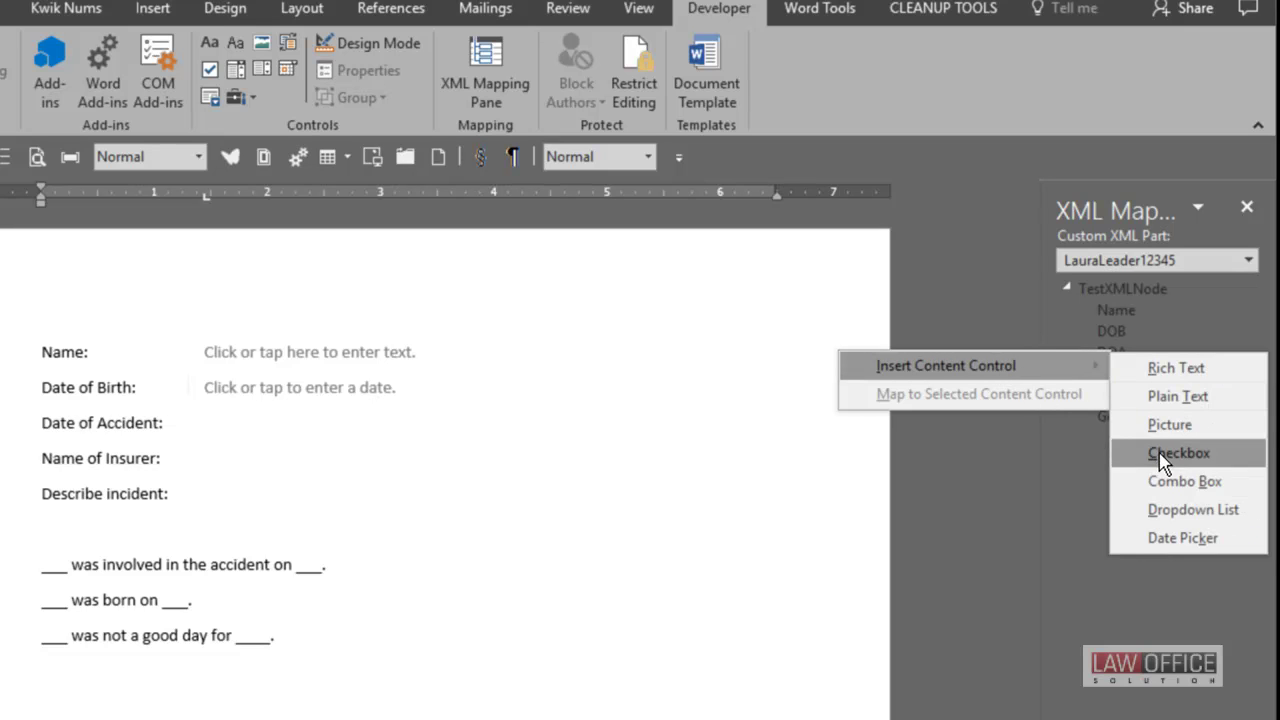
click(1168, 535)
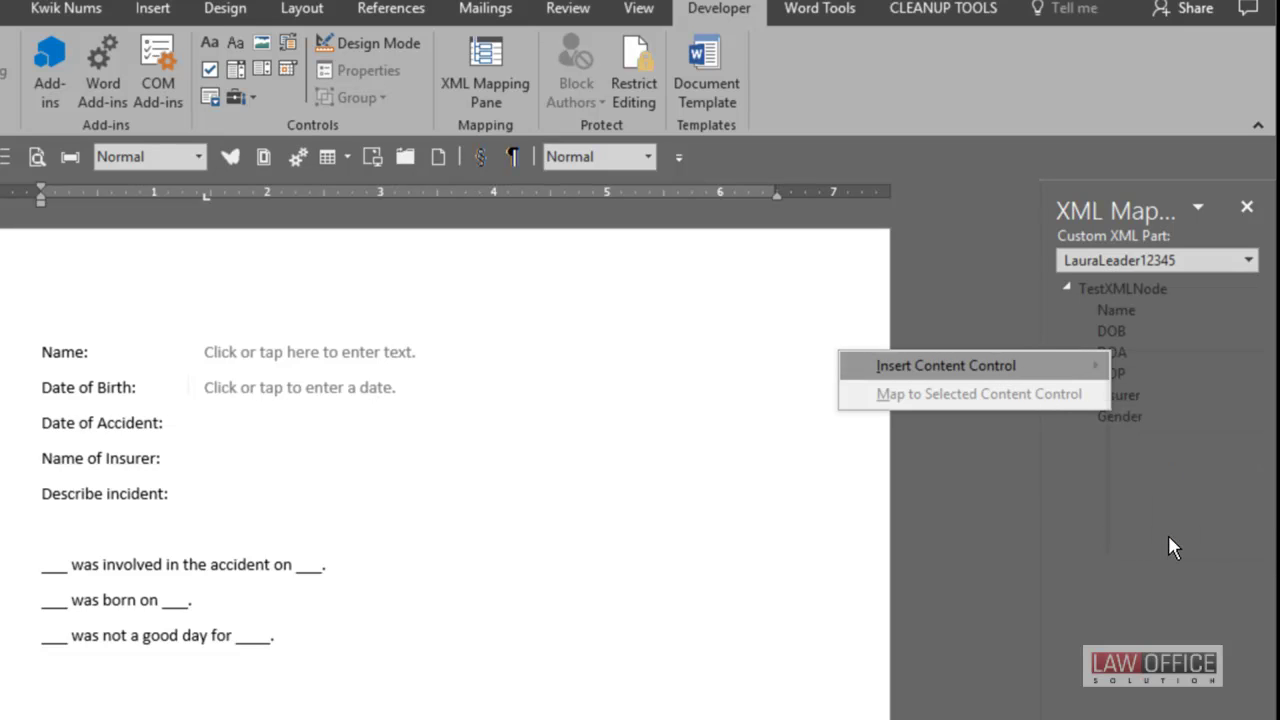
- Bring up mapping options for the Insurer node after Name of Insurer, then cancel
click(271, 464)
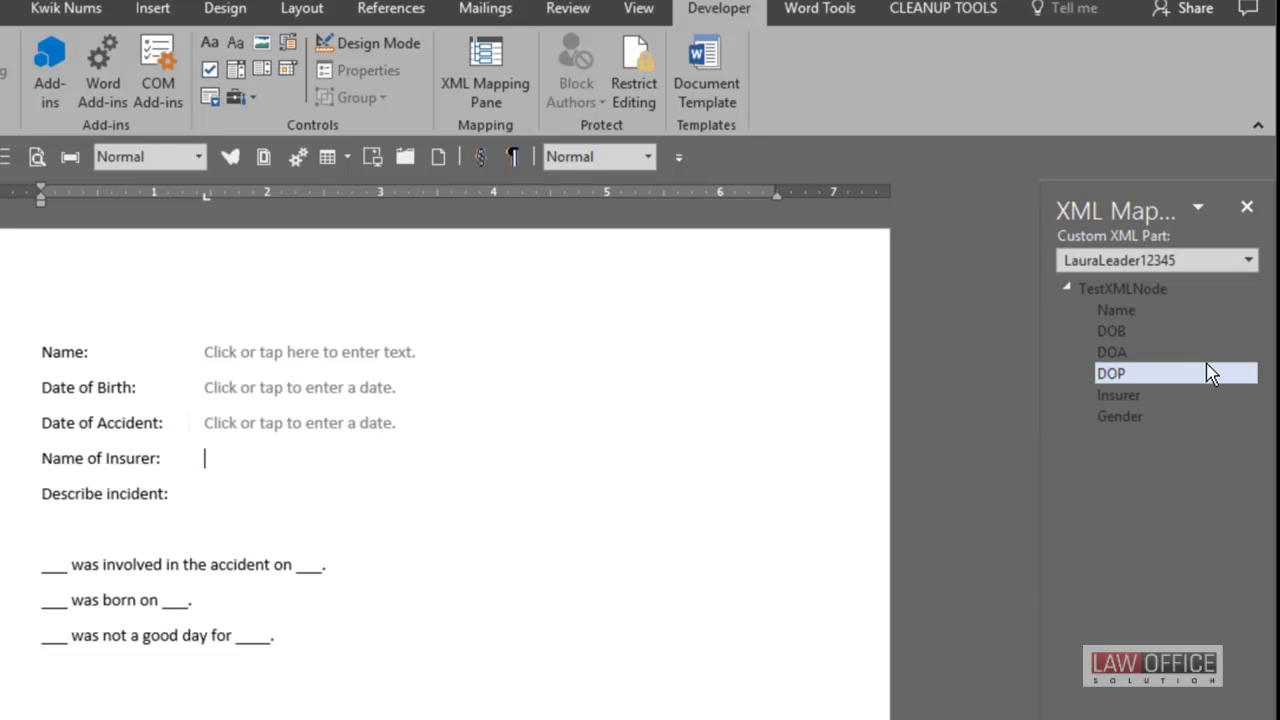
right_click(1135, 398)
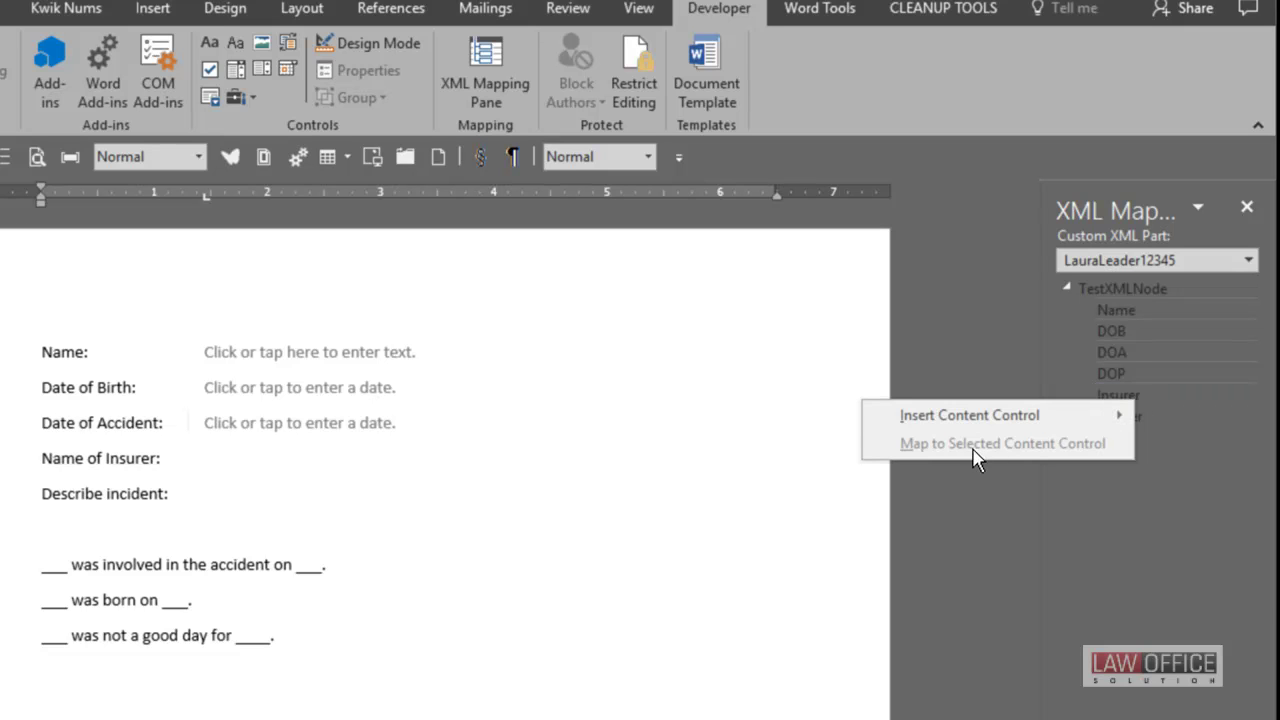
mouse_move(965, 428)
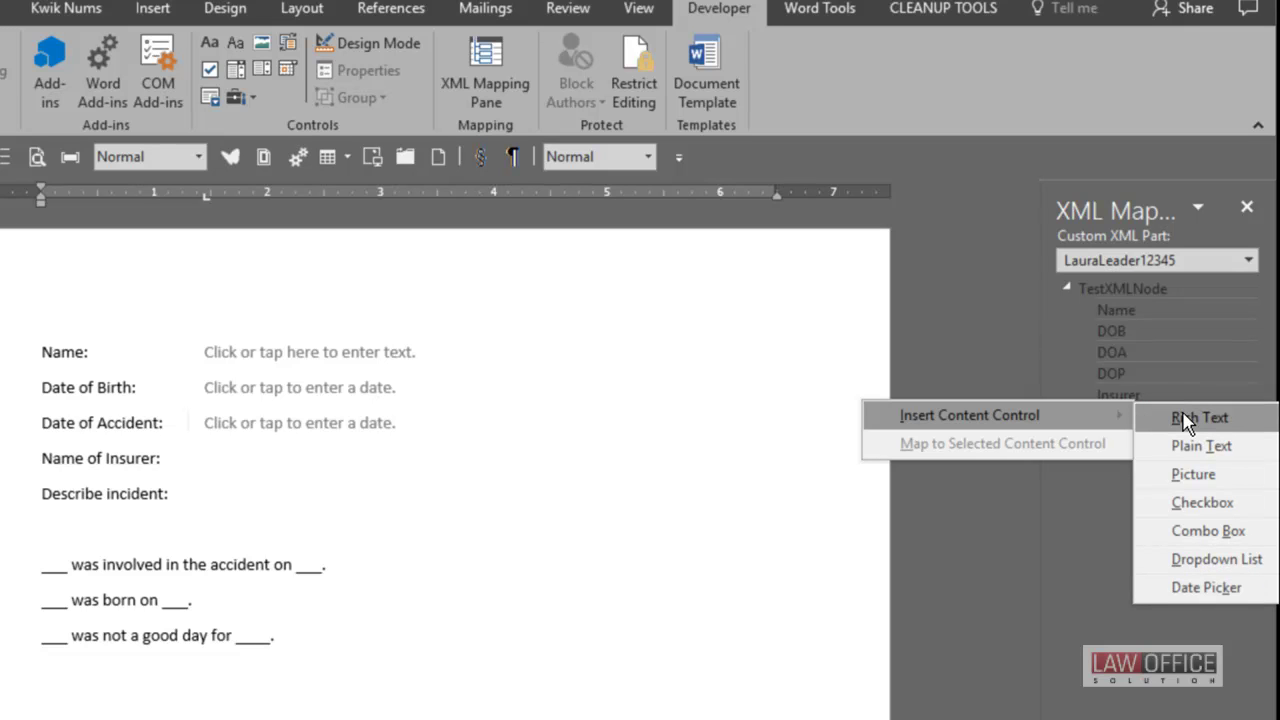
key(Escape)
key(Escape)
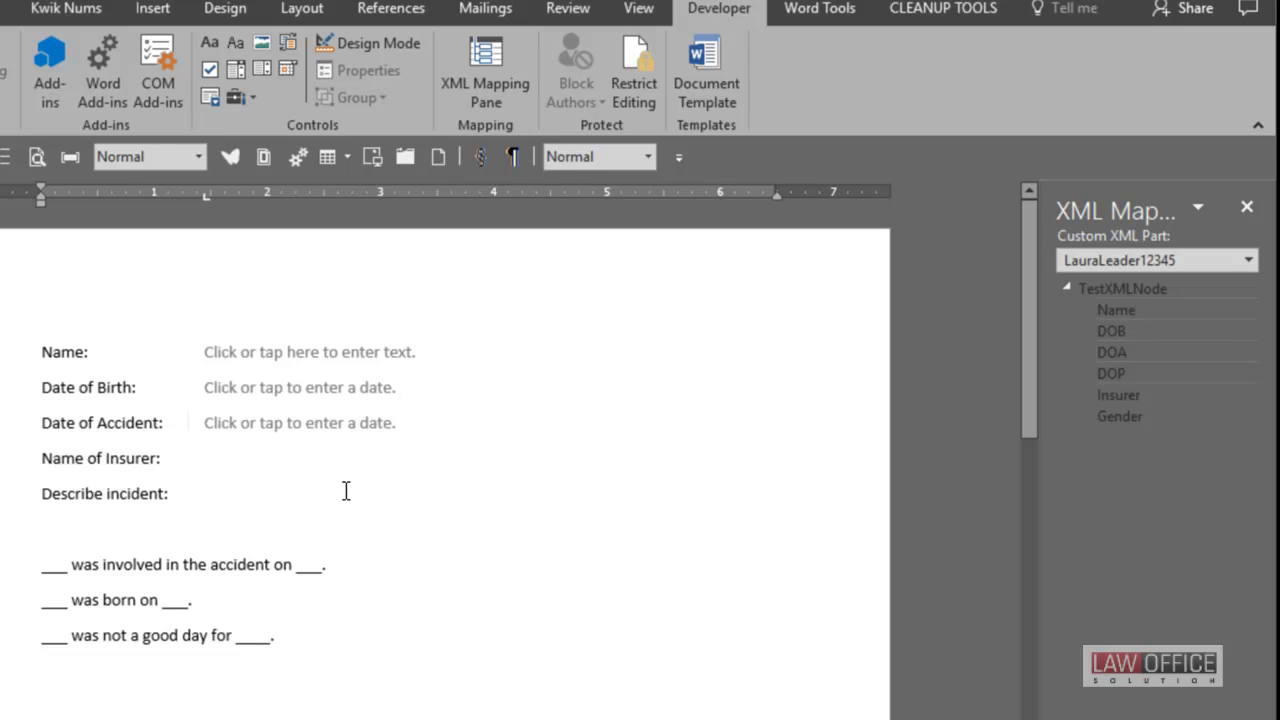
click(260, 355)
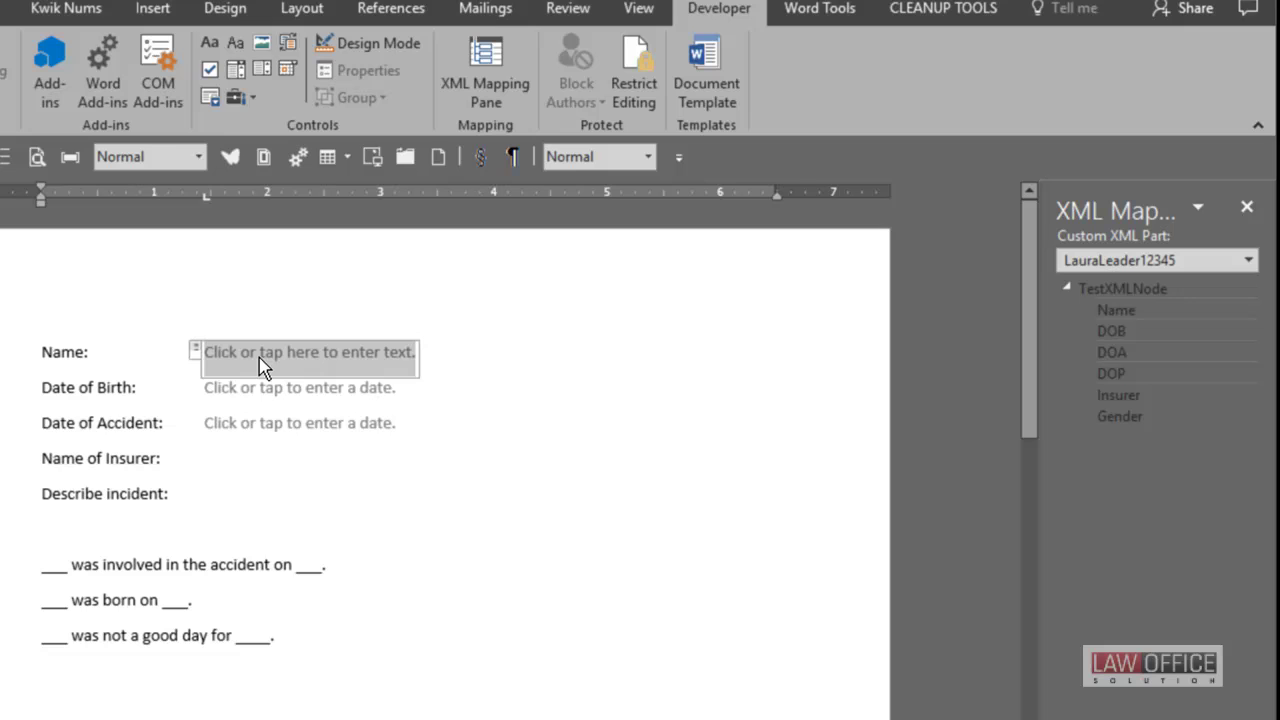
click(197, 352)
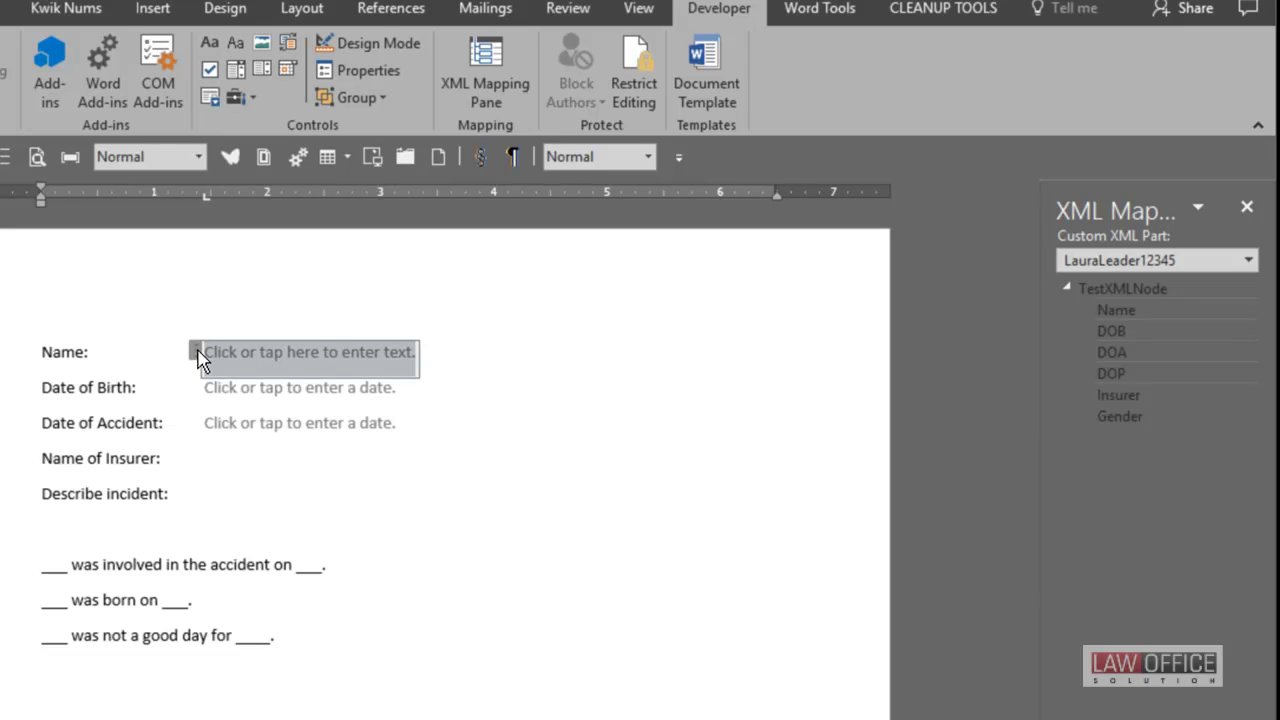
click(392, 82)
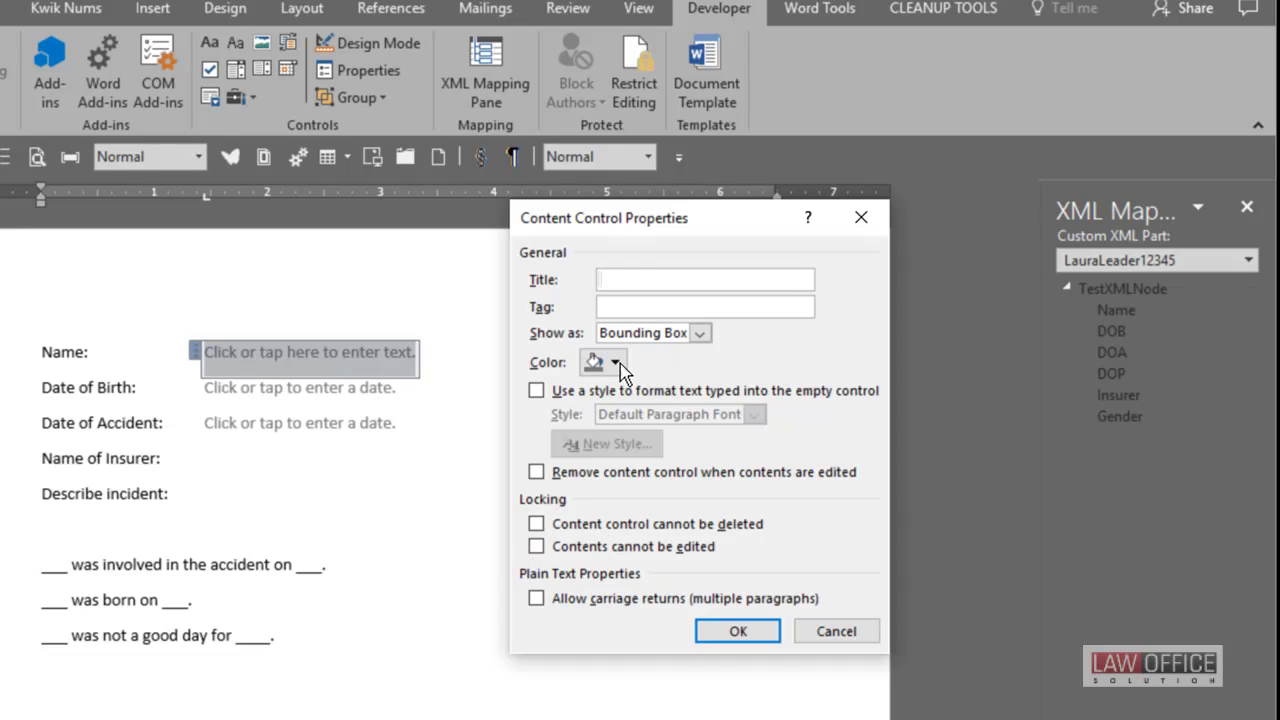
click(738, 631)
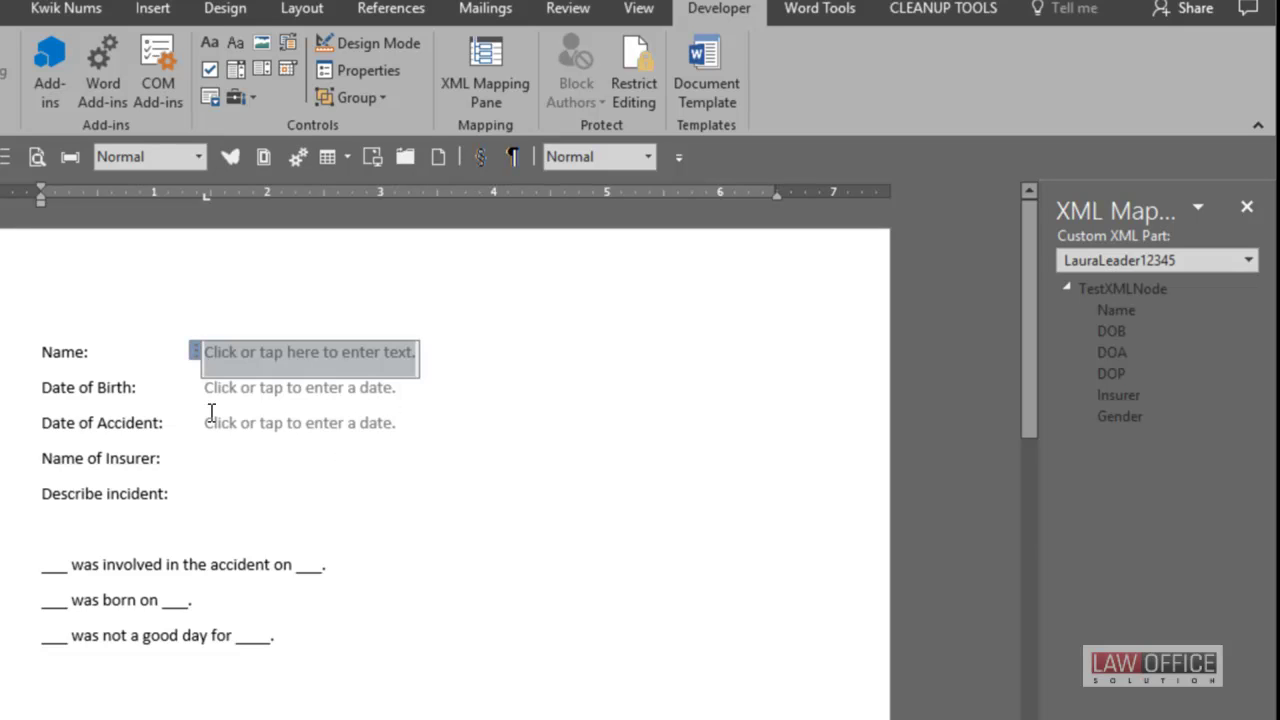
- Select the Name content control and copy it
click(582, 413)
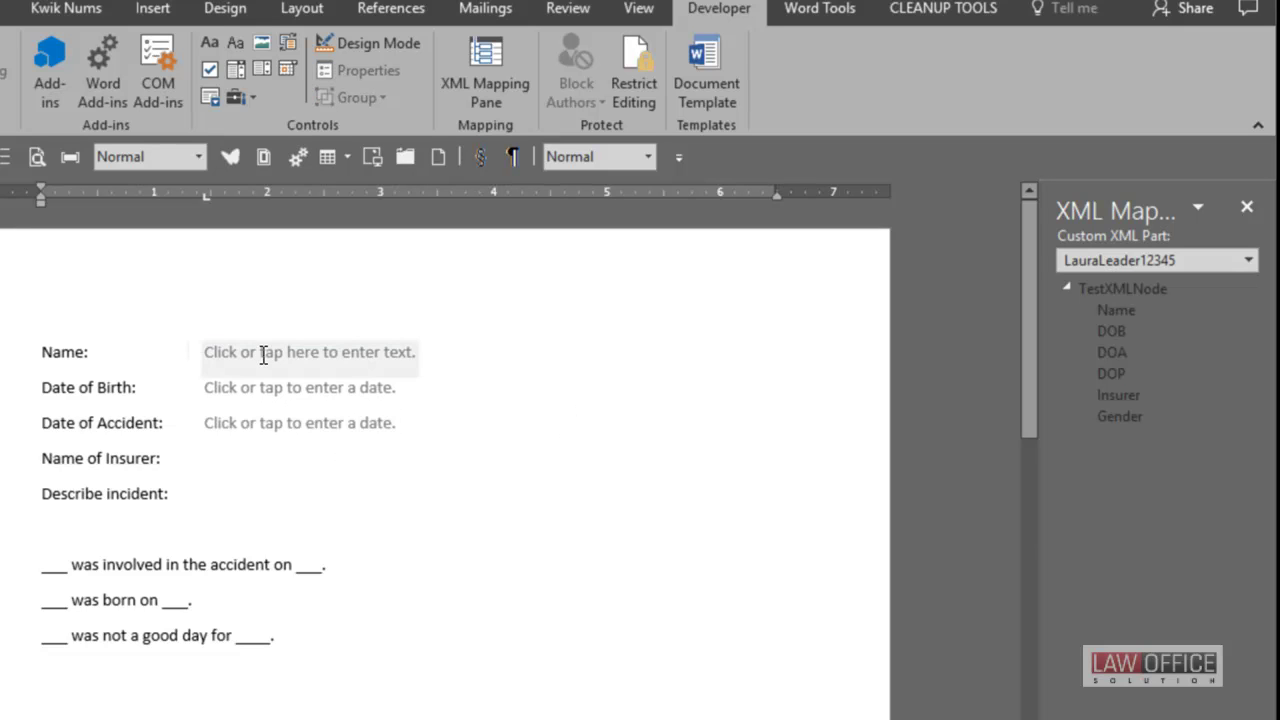
click(300, 353)
click(195, 355)
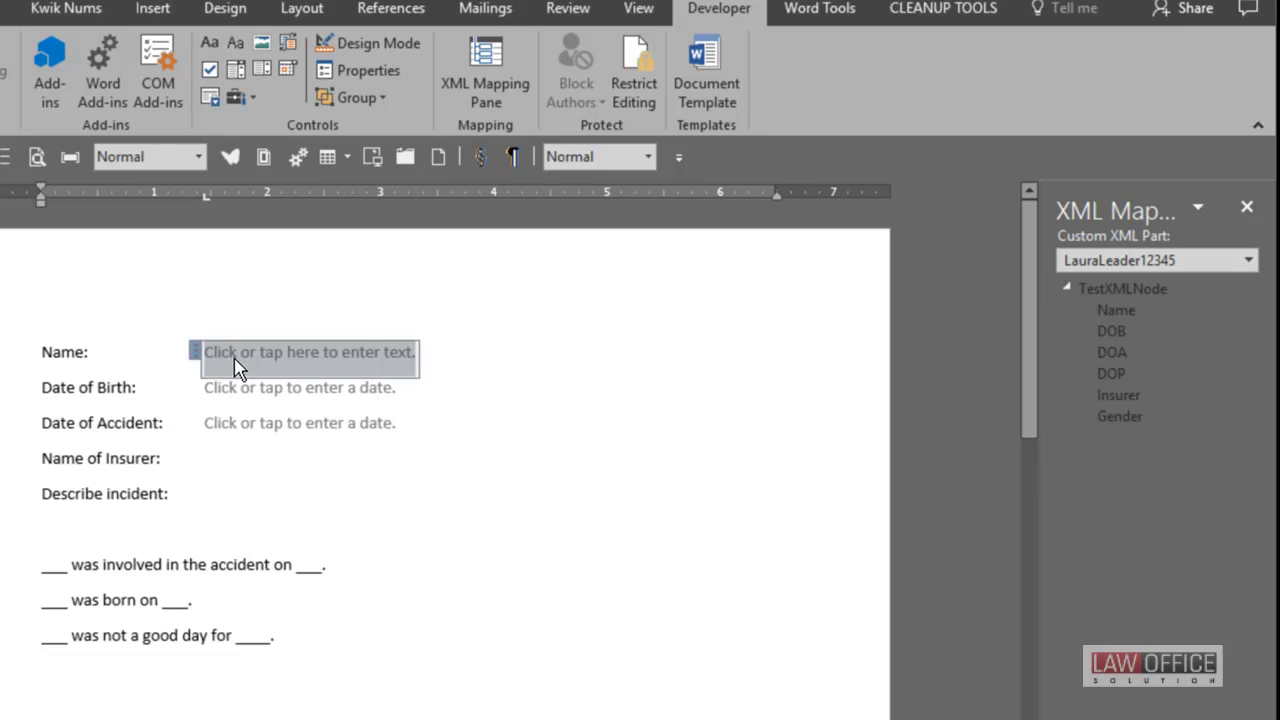
right_click(238, 368)
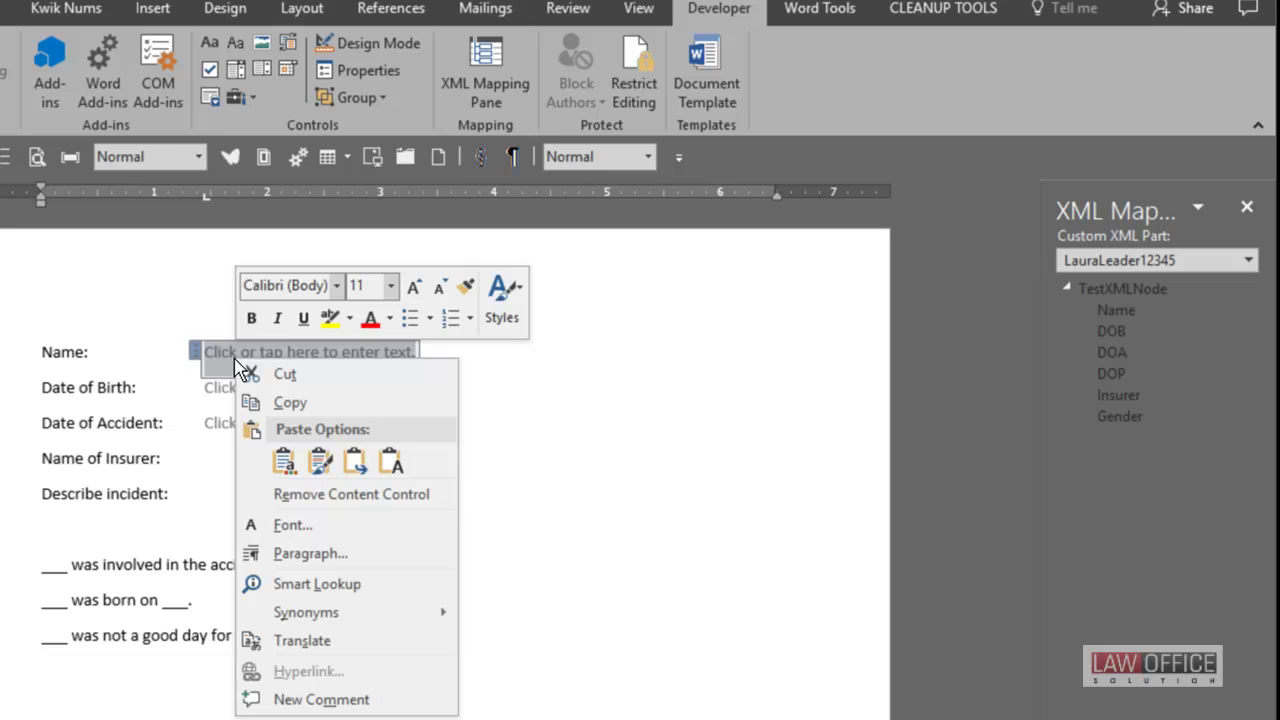
click(300, 402)
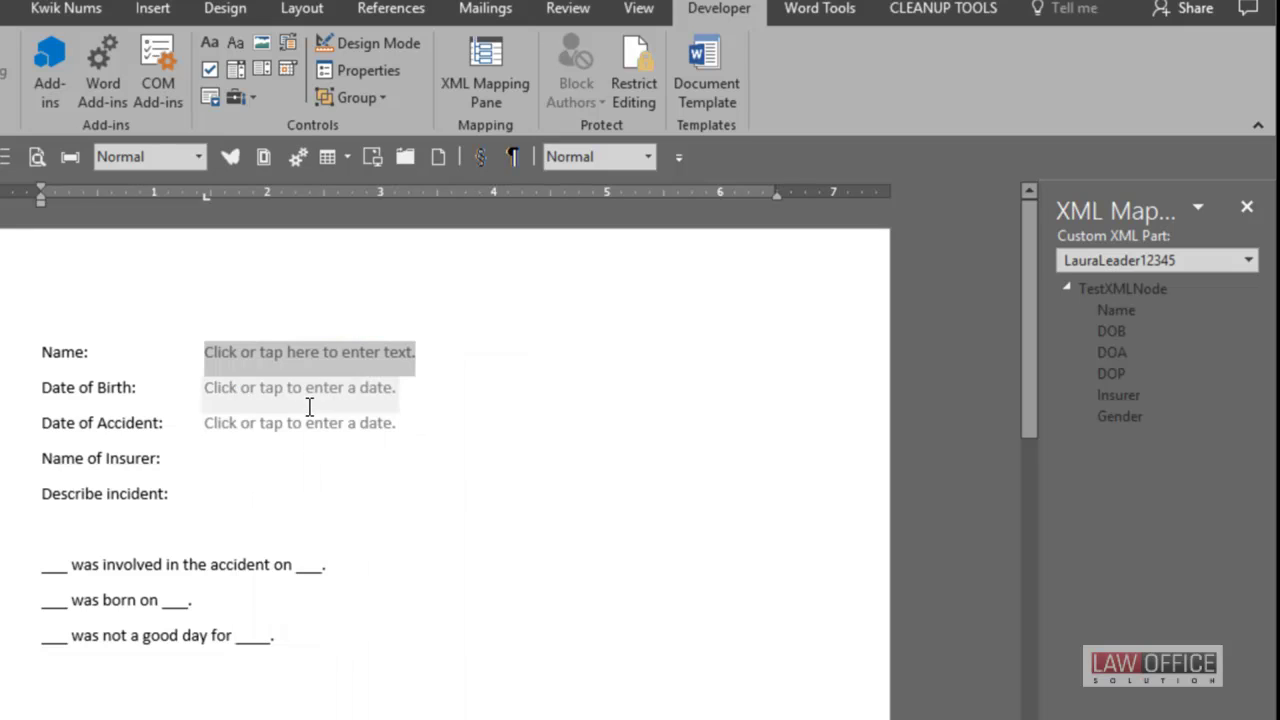
- Paste the Name control over the name blanks in the three sentences below the form
click(41, 564)
key(ctrl+v)
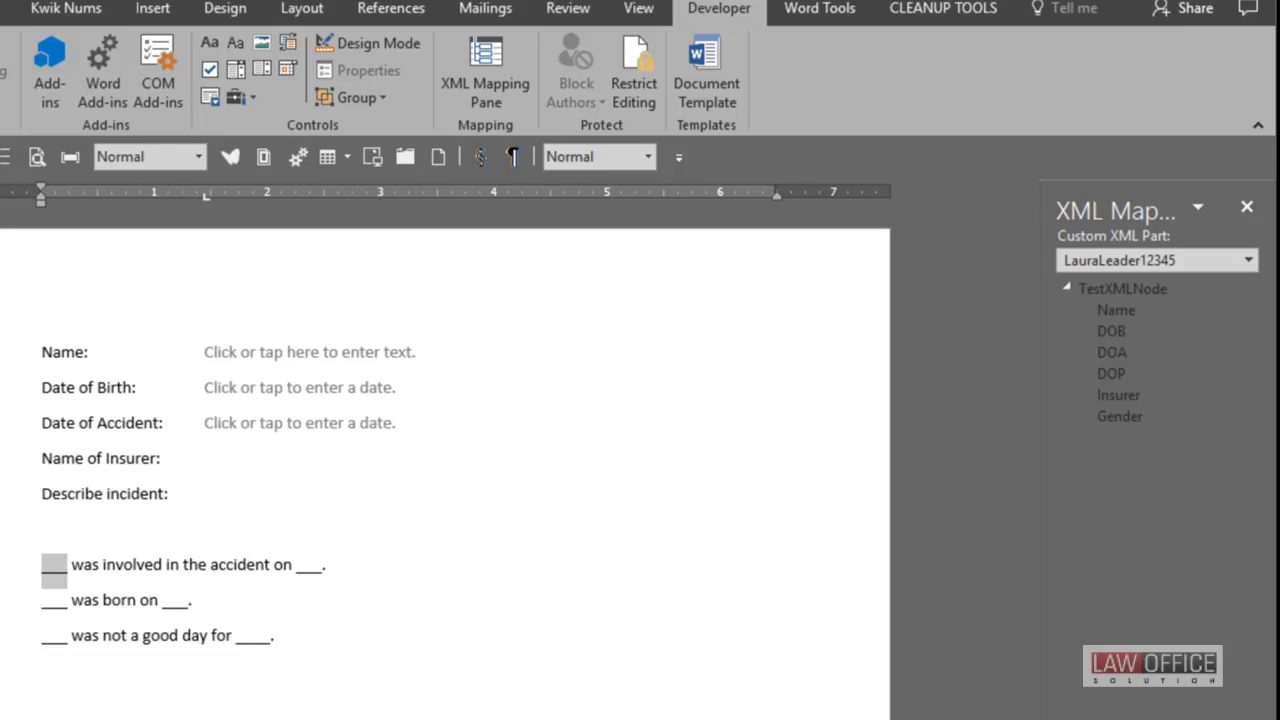
key(ctrl+v)
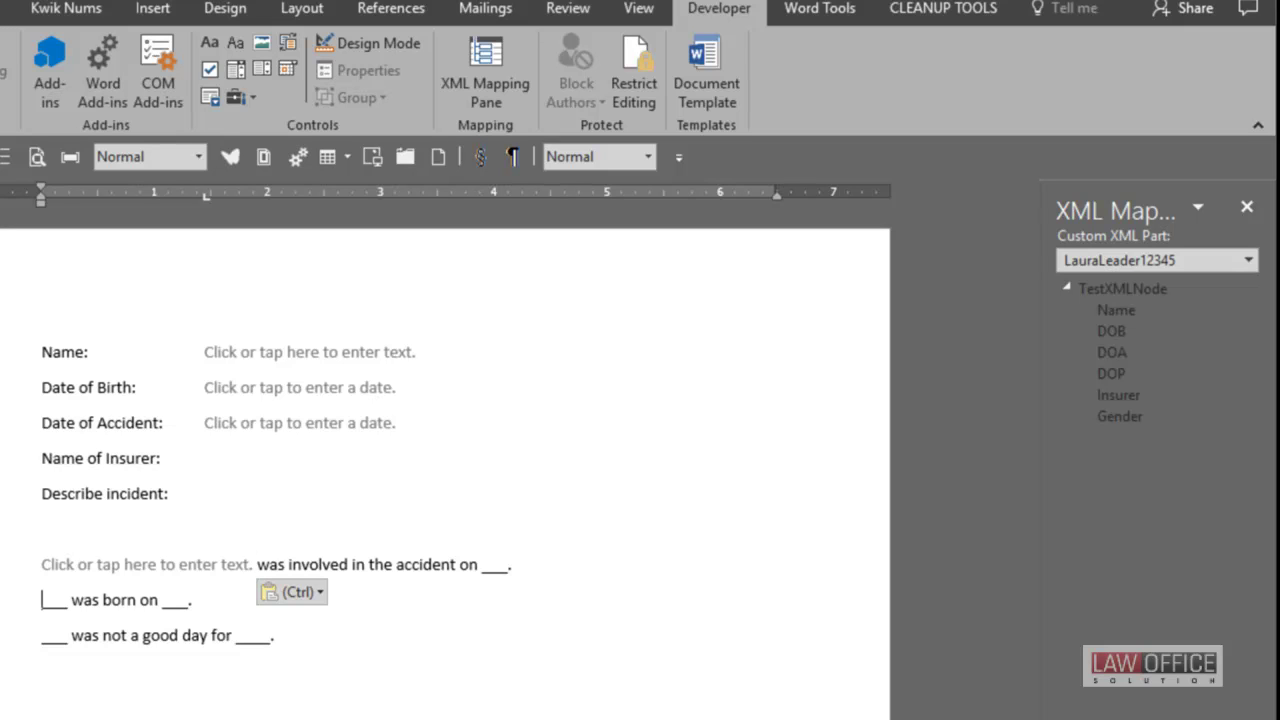
key(ctrl+v)
key(Delete)
key(Delete)
key(Delete)
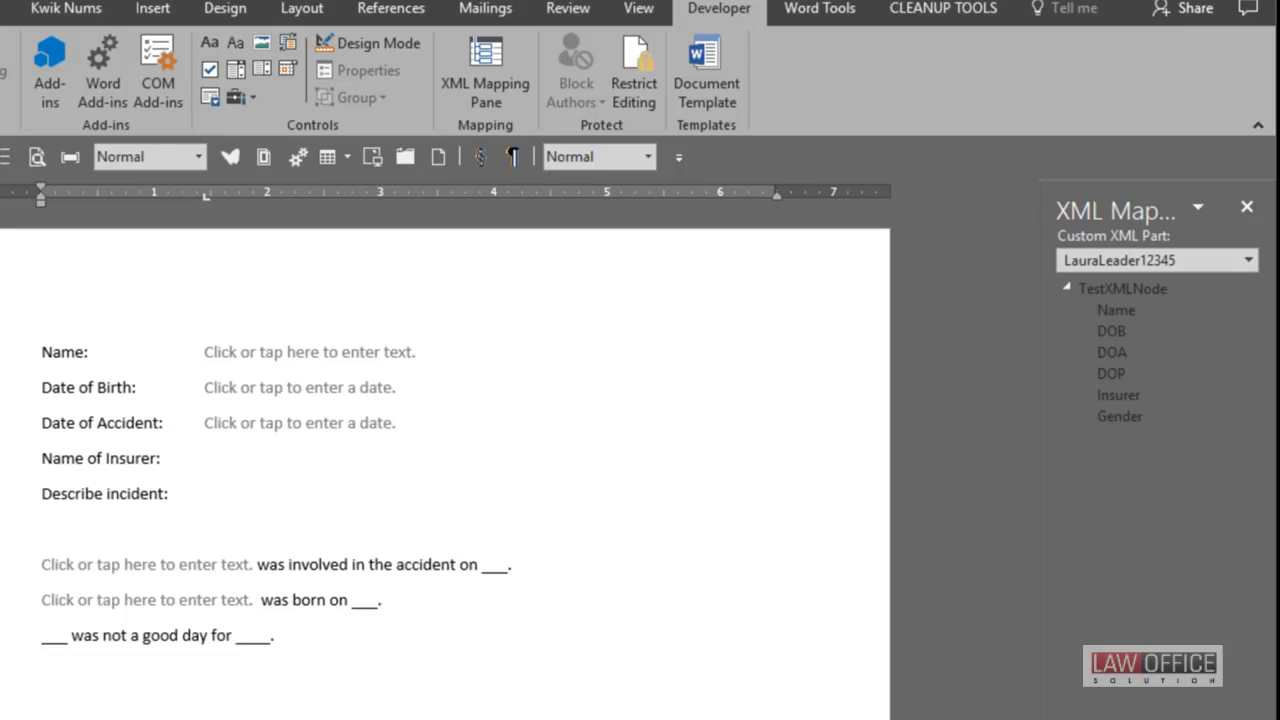
key(BackSpace)
key(BackSpace)
key(BackSpace)
key(BackSpace)
key(BackSpace)
key(ctrl+v)
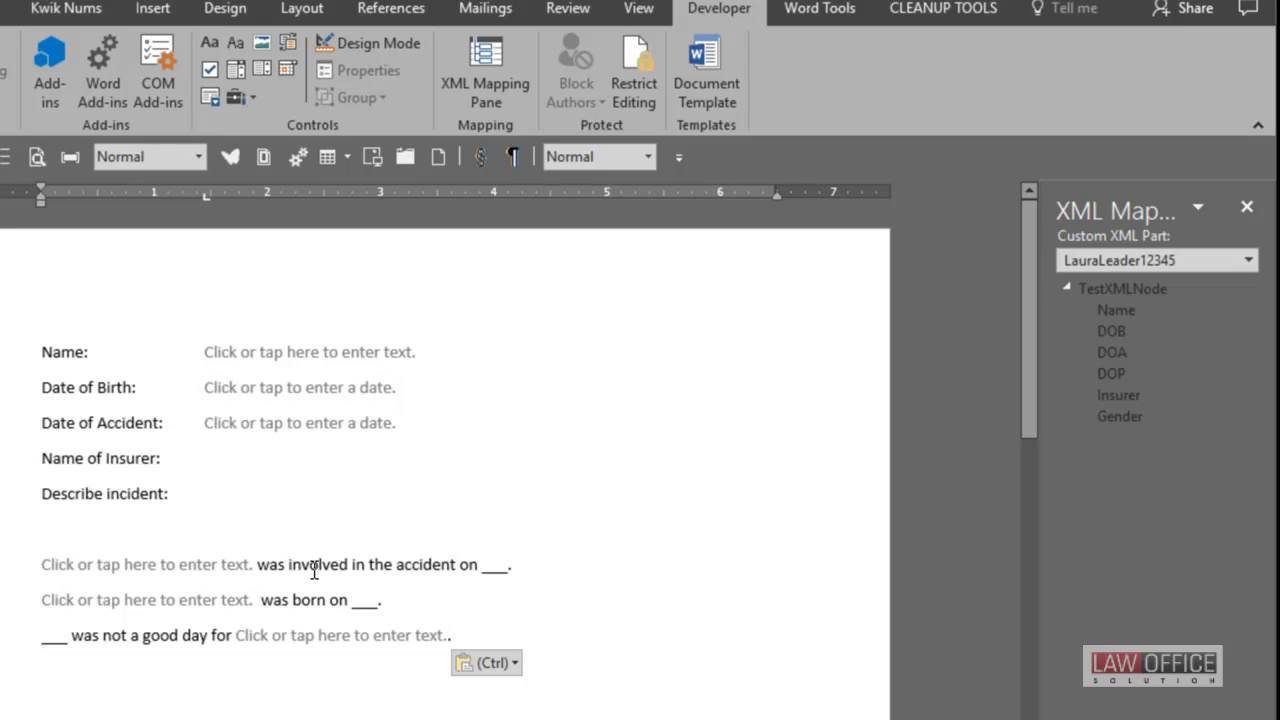
- Copy the Date of Accident control into the blank after "accident on" and the start of the last sentence
click(202, 420)
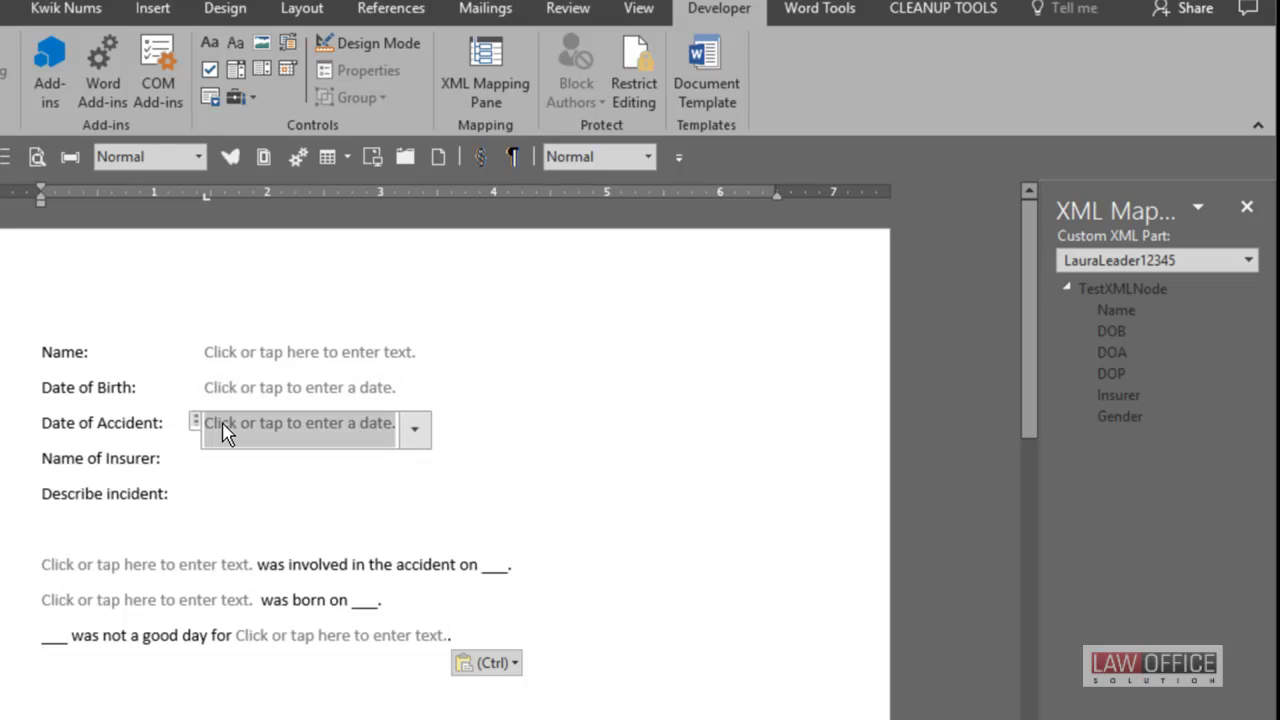
click(196, 422)
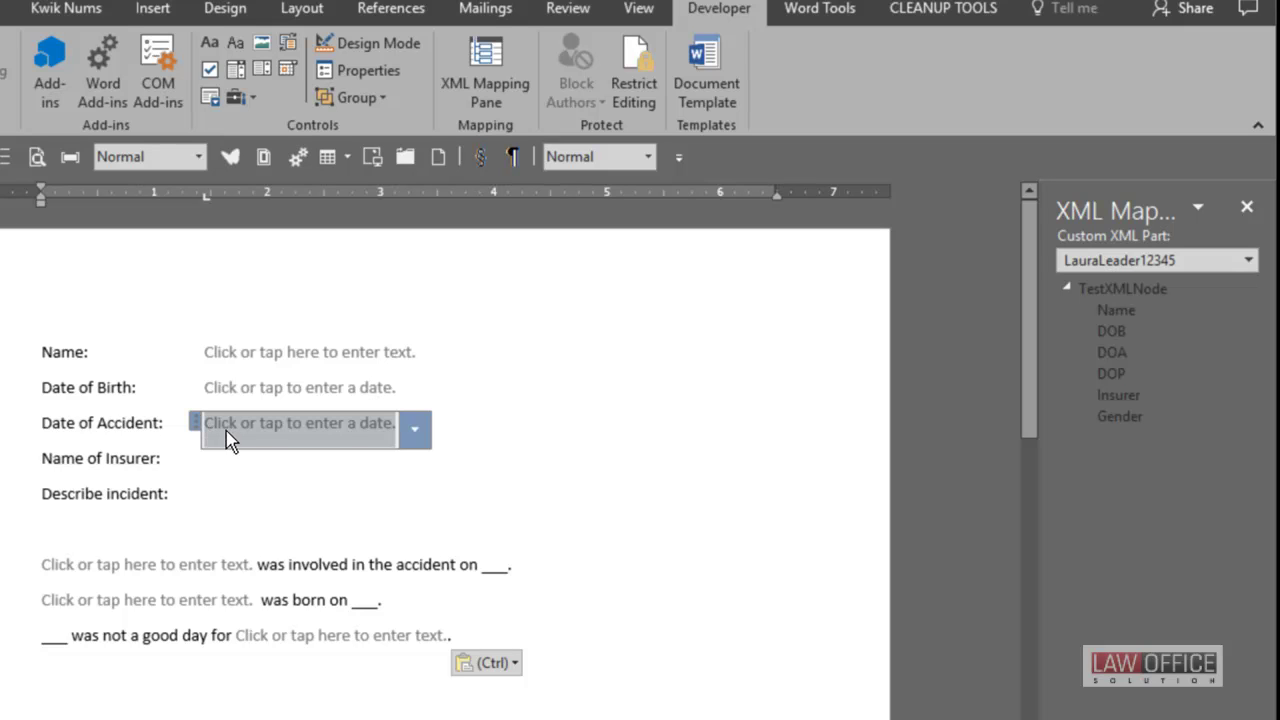
right_click(321, 431)
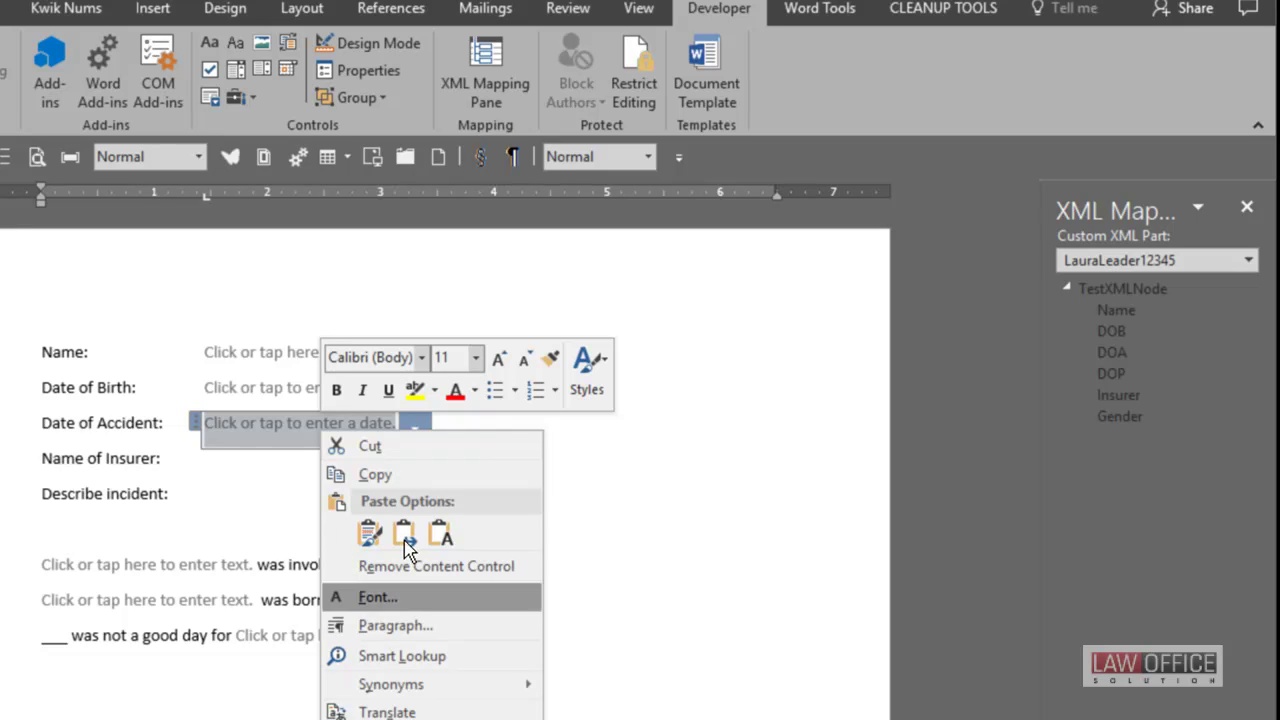
click(410, 474)
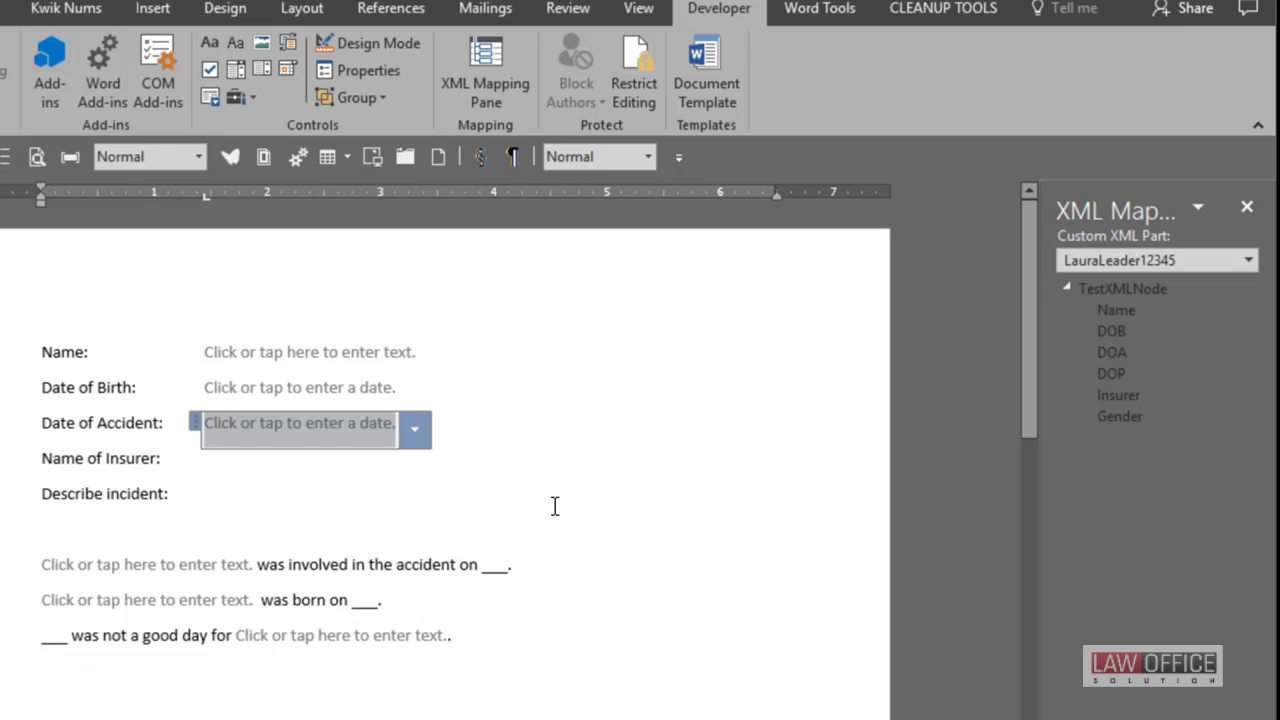
click(509, 562)
key(BackSpace)
key(BackSpace)
key(BackSpace)
key(BackSpace)
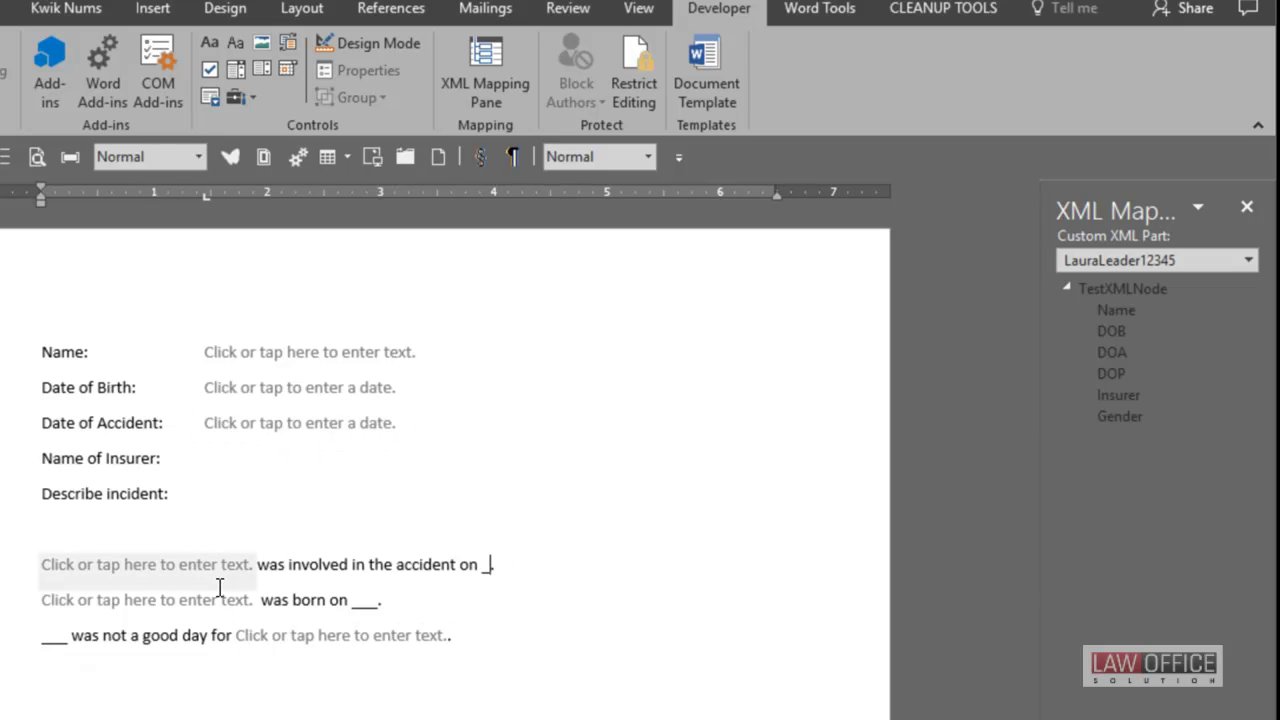
key(ctrl+v)
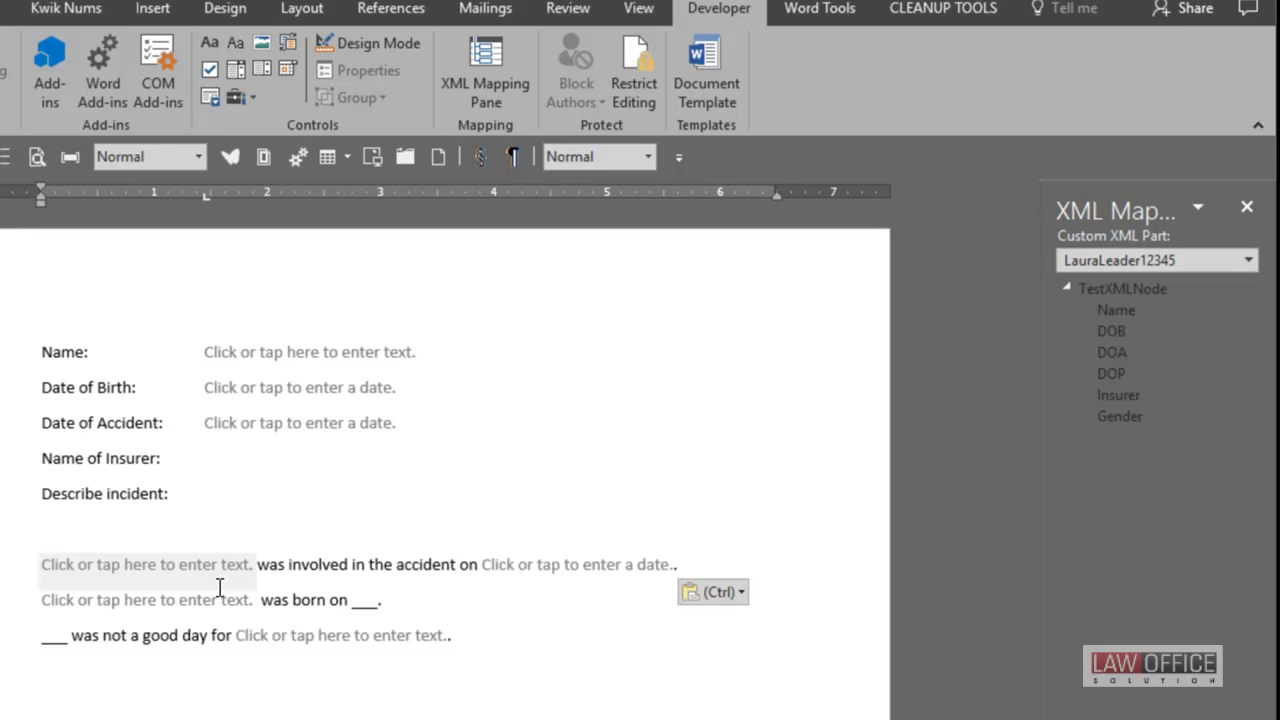
click(40, 644)
key(ctrl+v)
key(Delete)
key(Delete)
key(Delete)
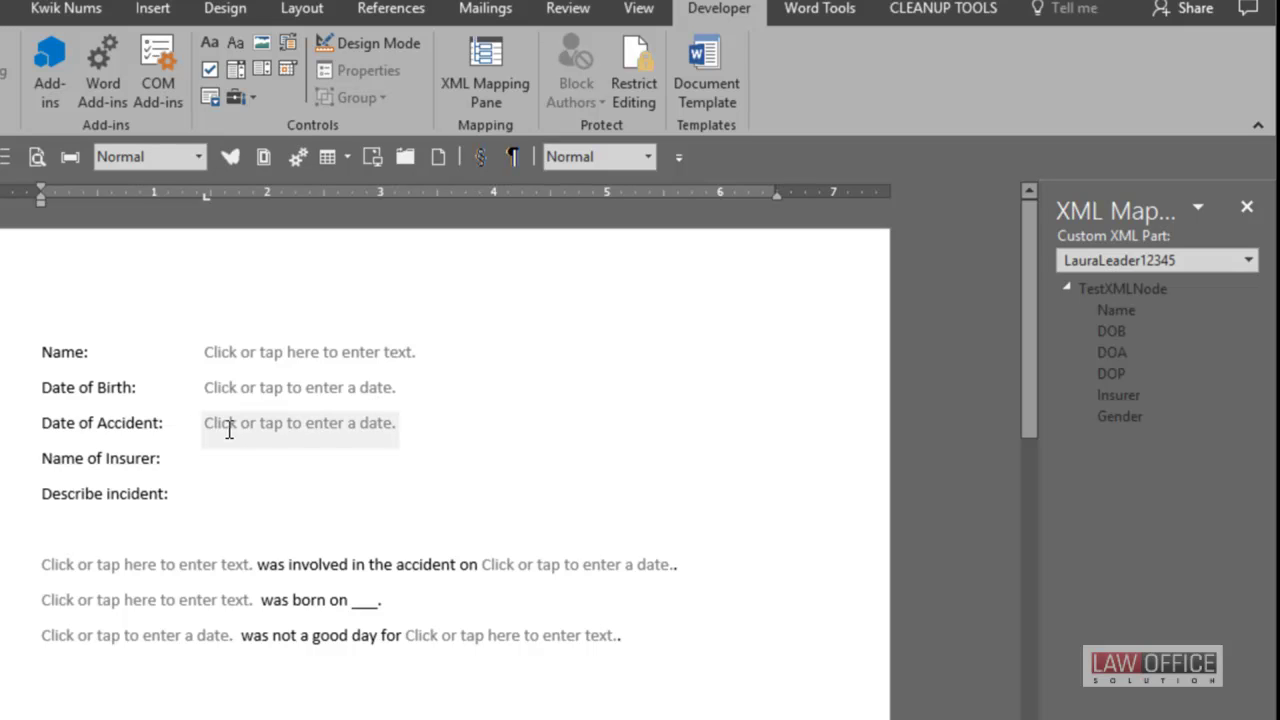
- Put the Date of Birth control into the blank after "was born on"
click(229, 396)
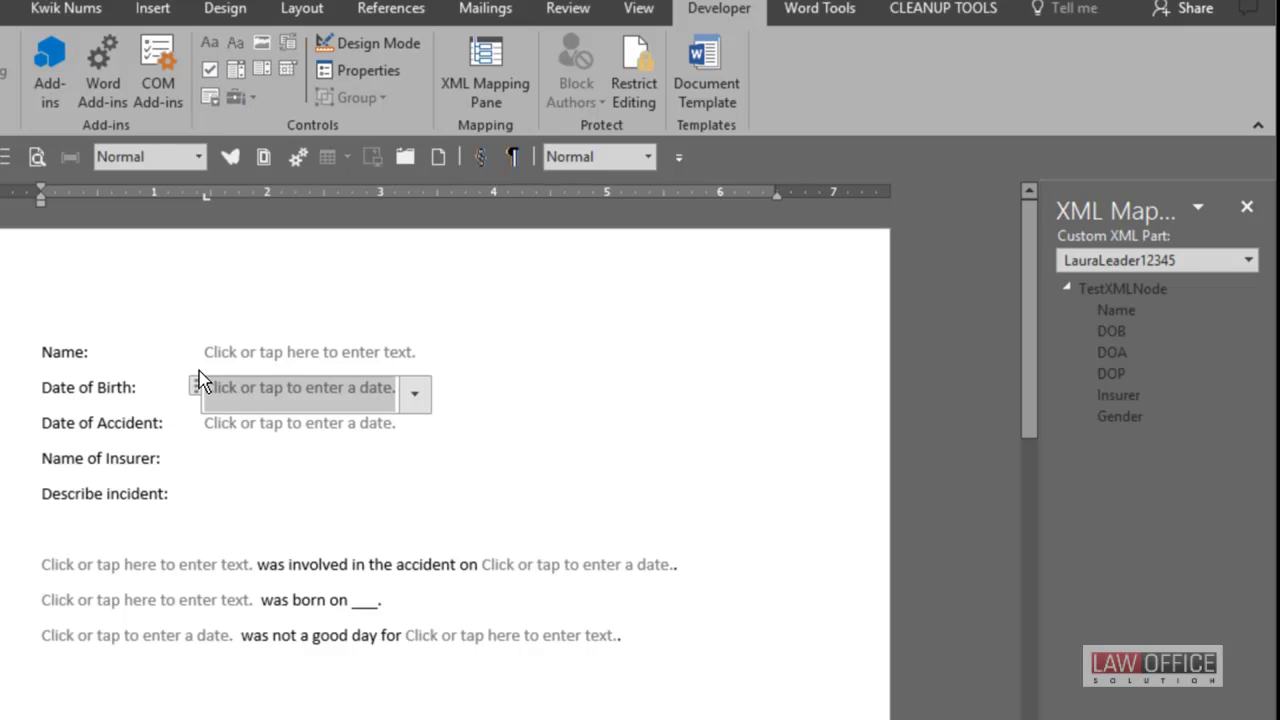
click(196, 389)
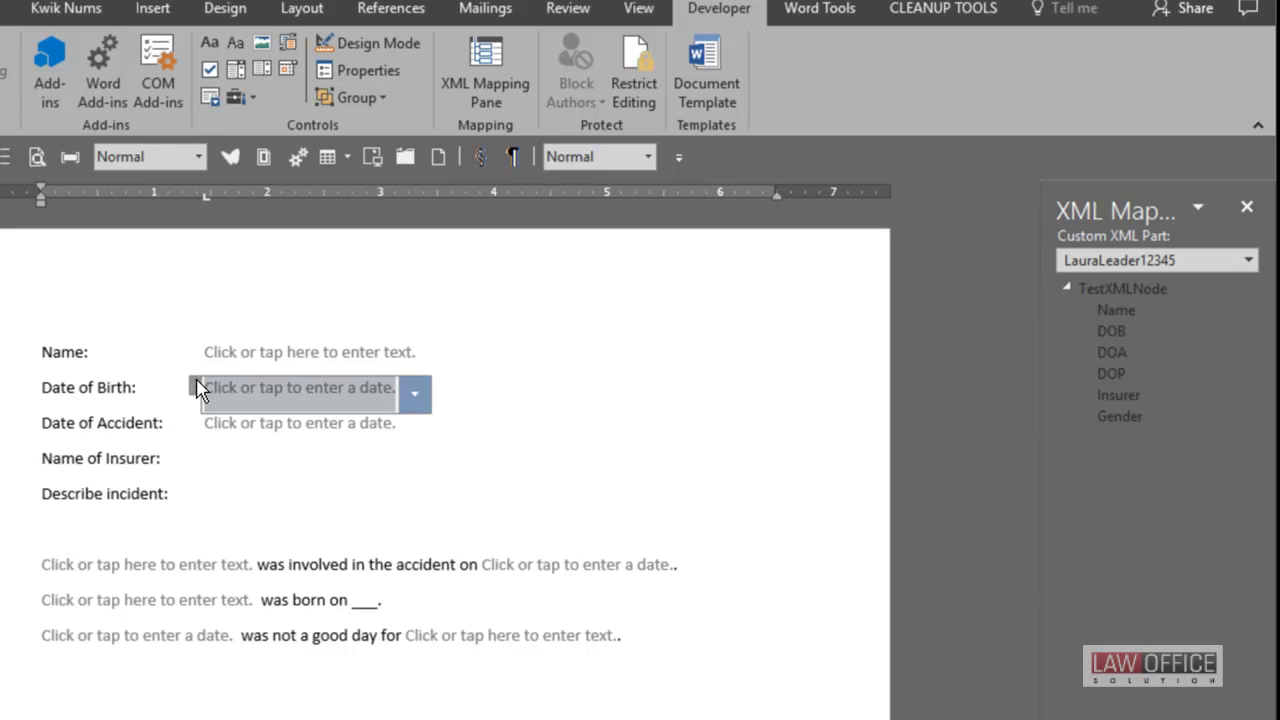
click(395, 607)
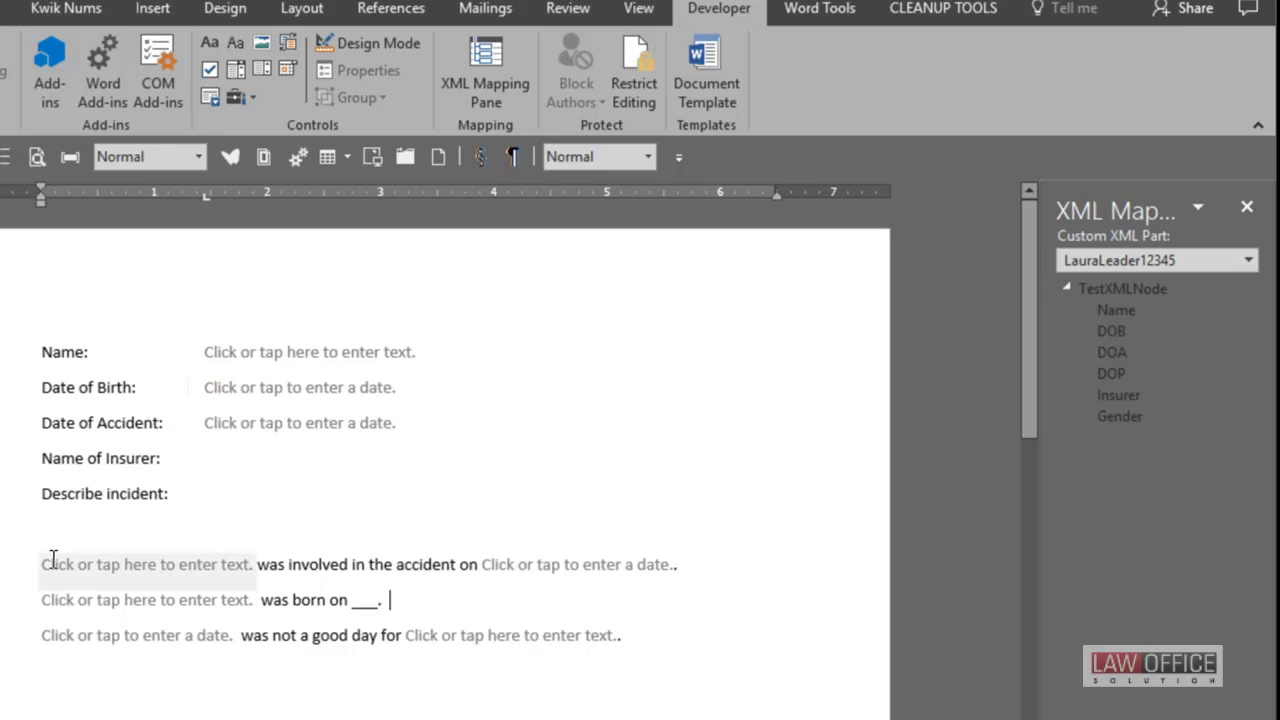
key(BackSpace)
key(BackSpace)
key(BackSpace)
key(ctrl+v)
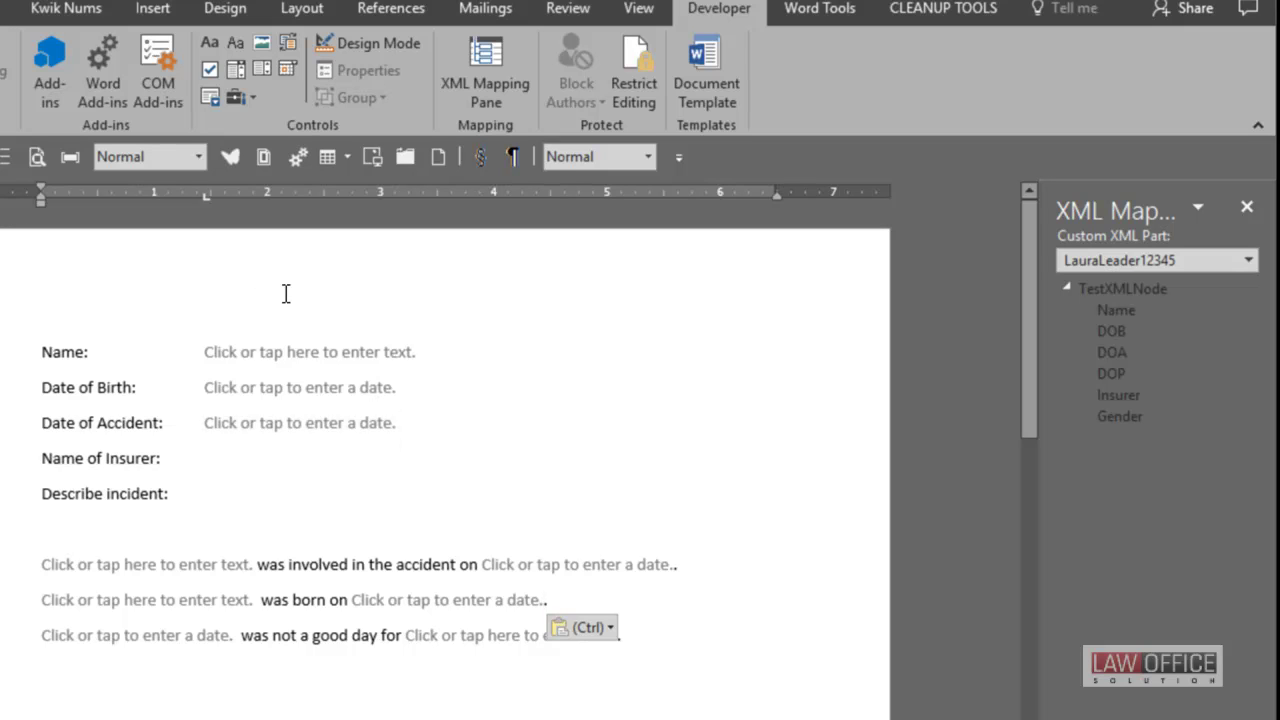
- Enter the person's full name in the Name field and check it mirrors into the sentences
click(252, 352)
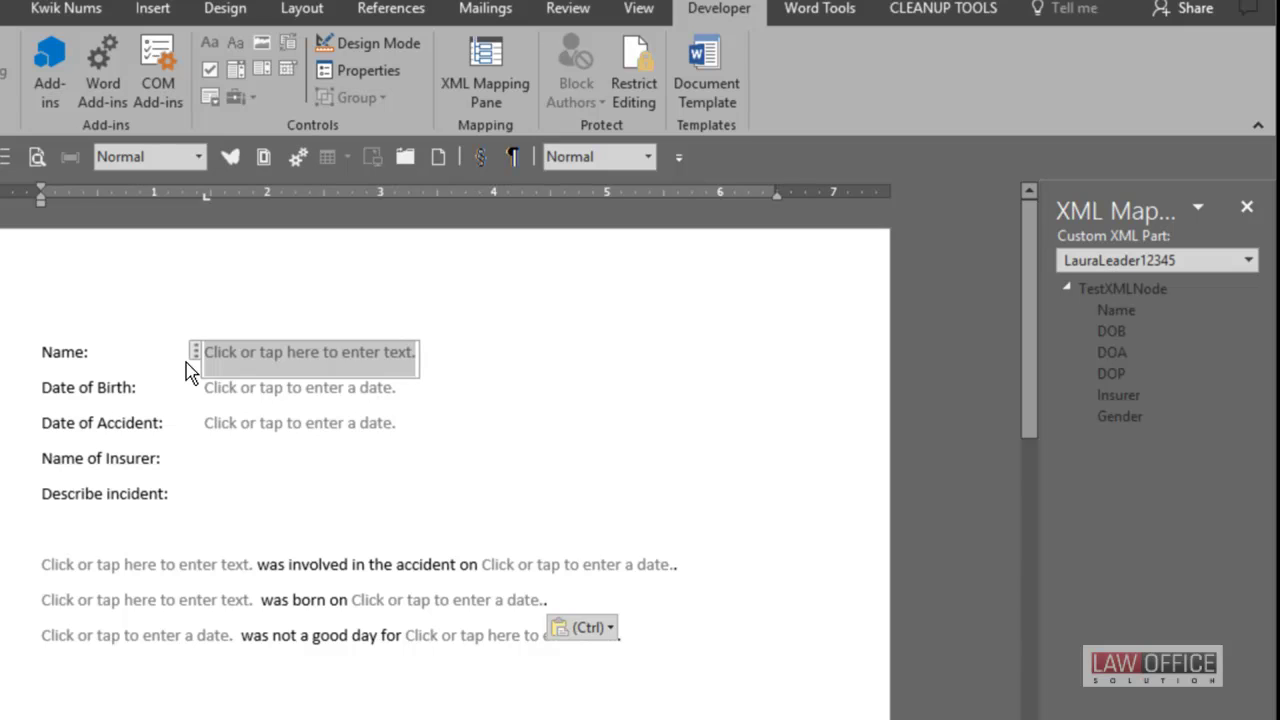
text(Laura L)
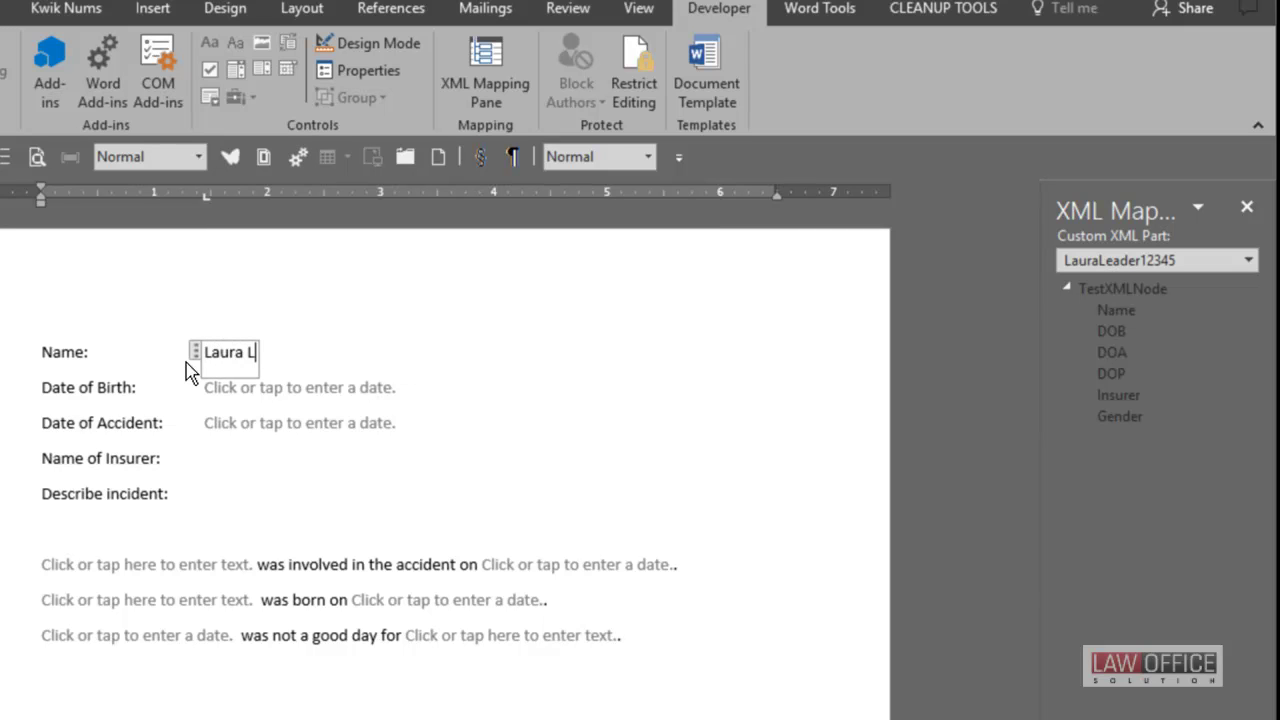
text(eader)
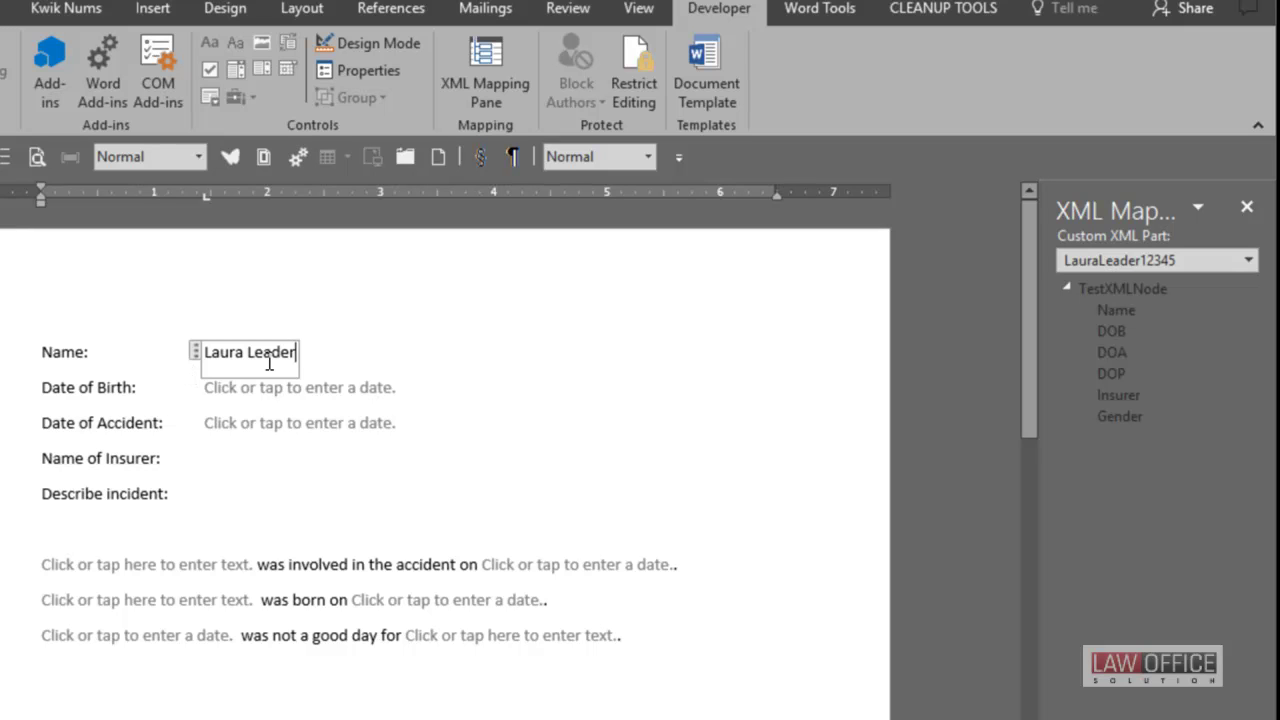
key(Tab)
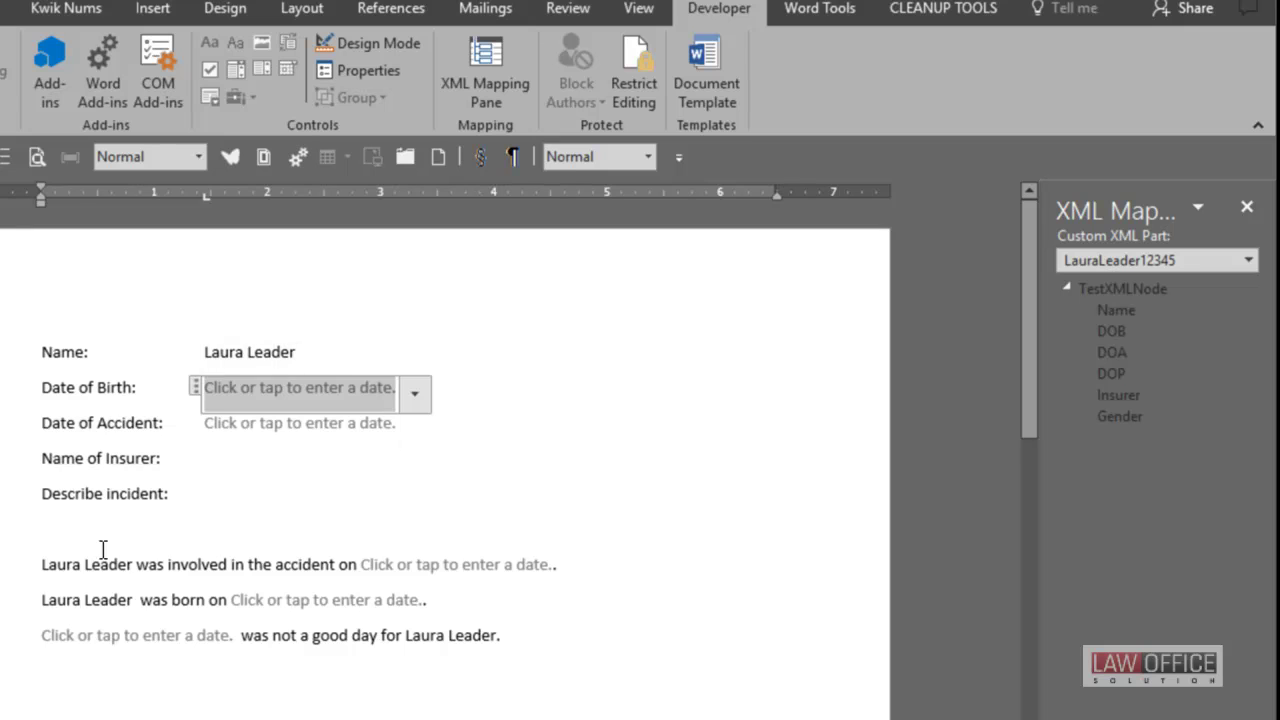
click(68, 565)
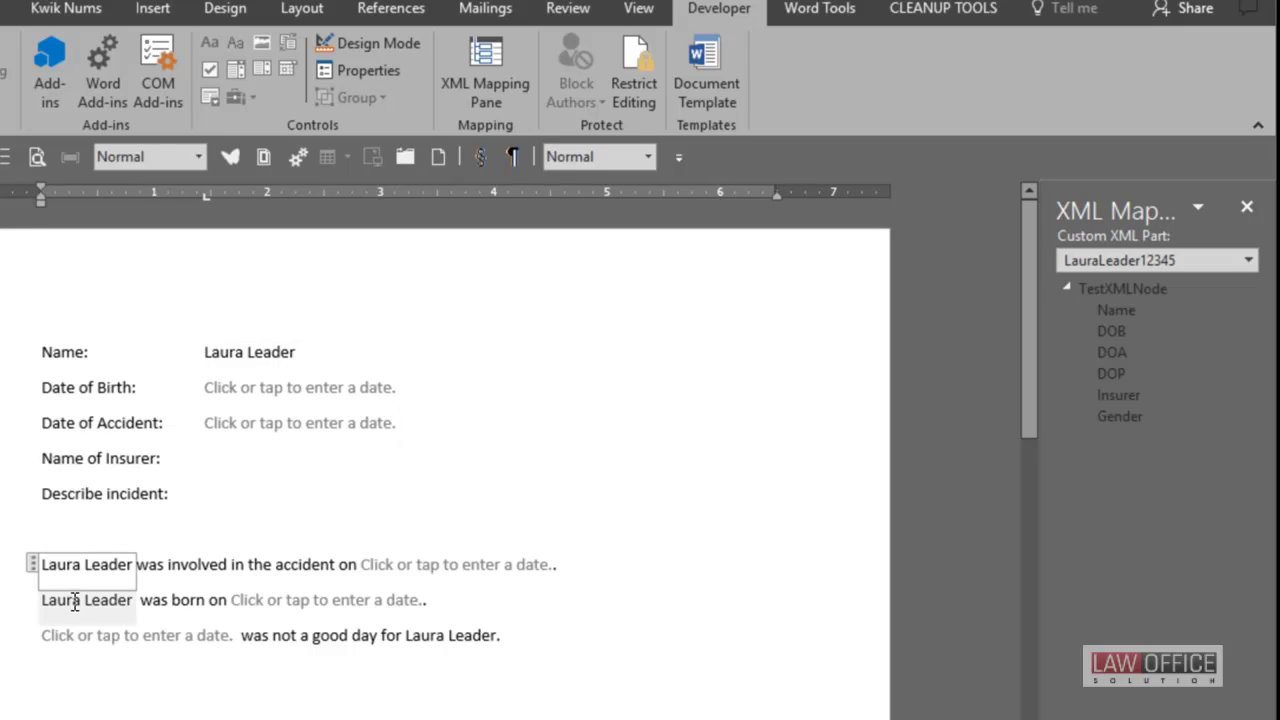
click(74, 602)
click(481, 635)
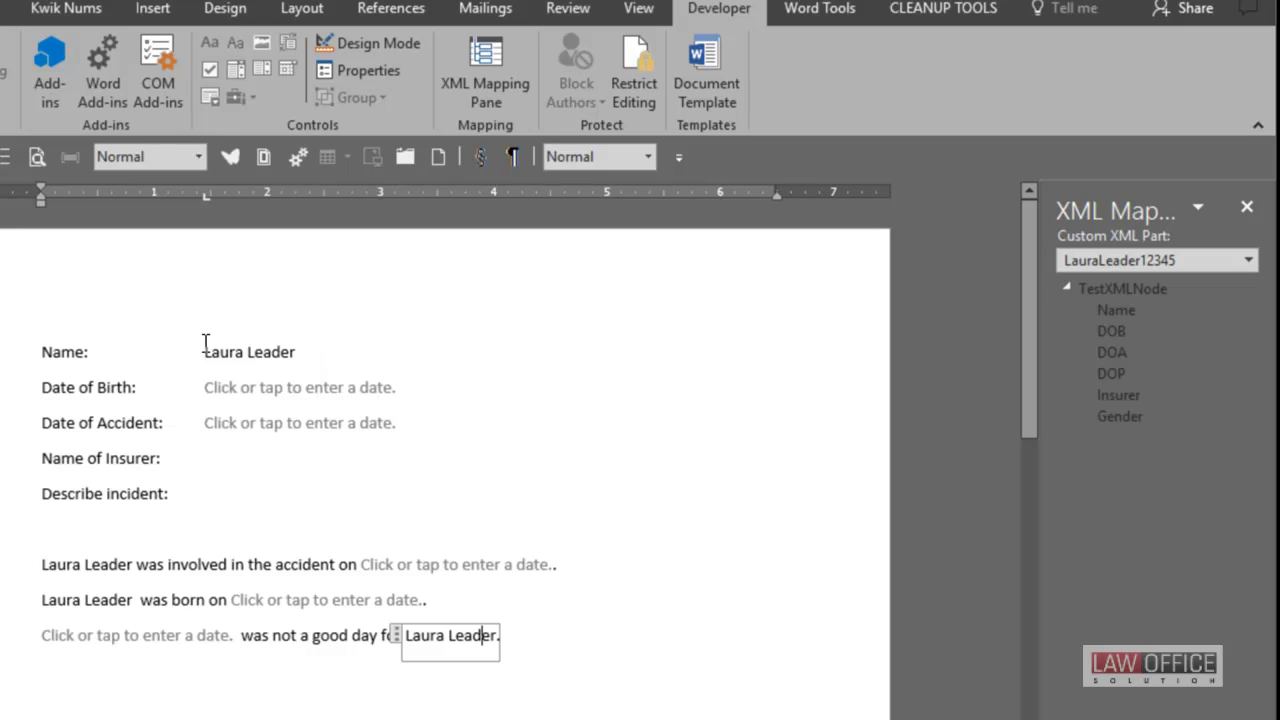
- Set the Date of Birth to November 8, 2015 using the calendar picker
click(247, 388)
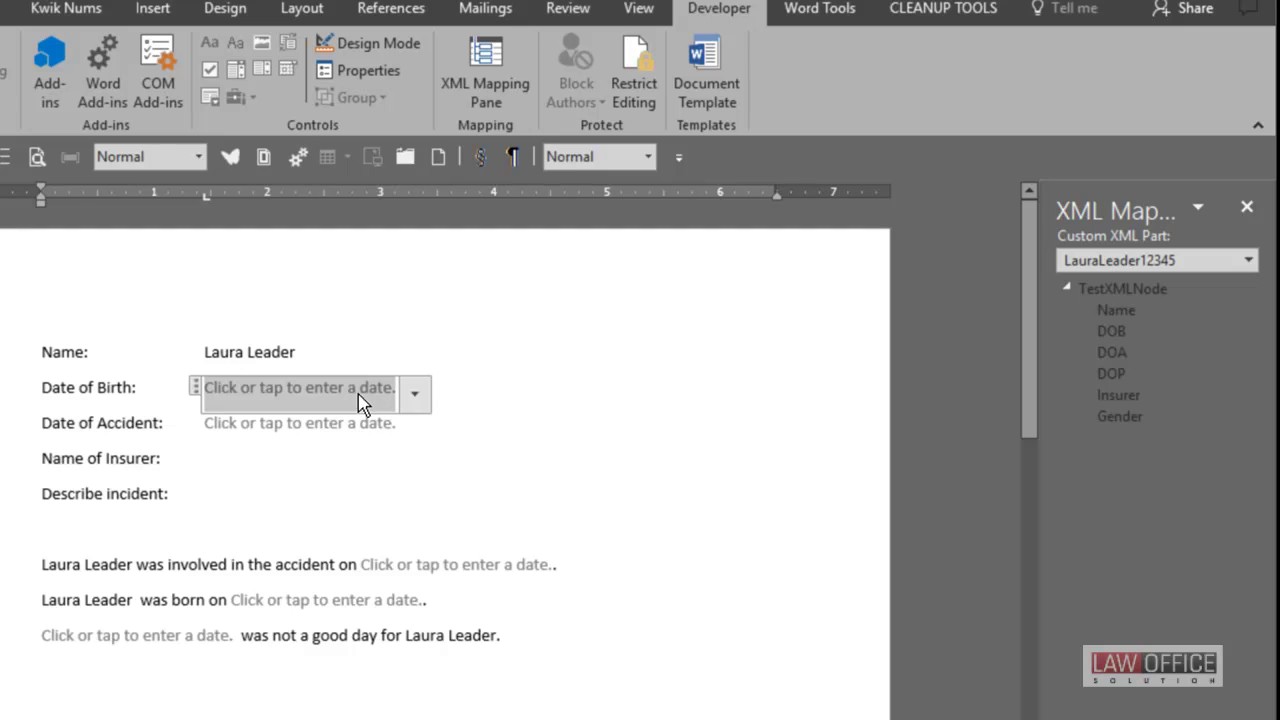
click(417, 398)
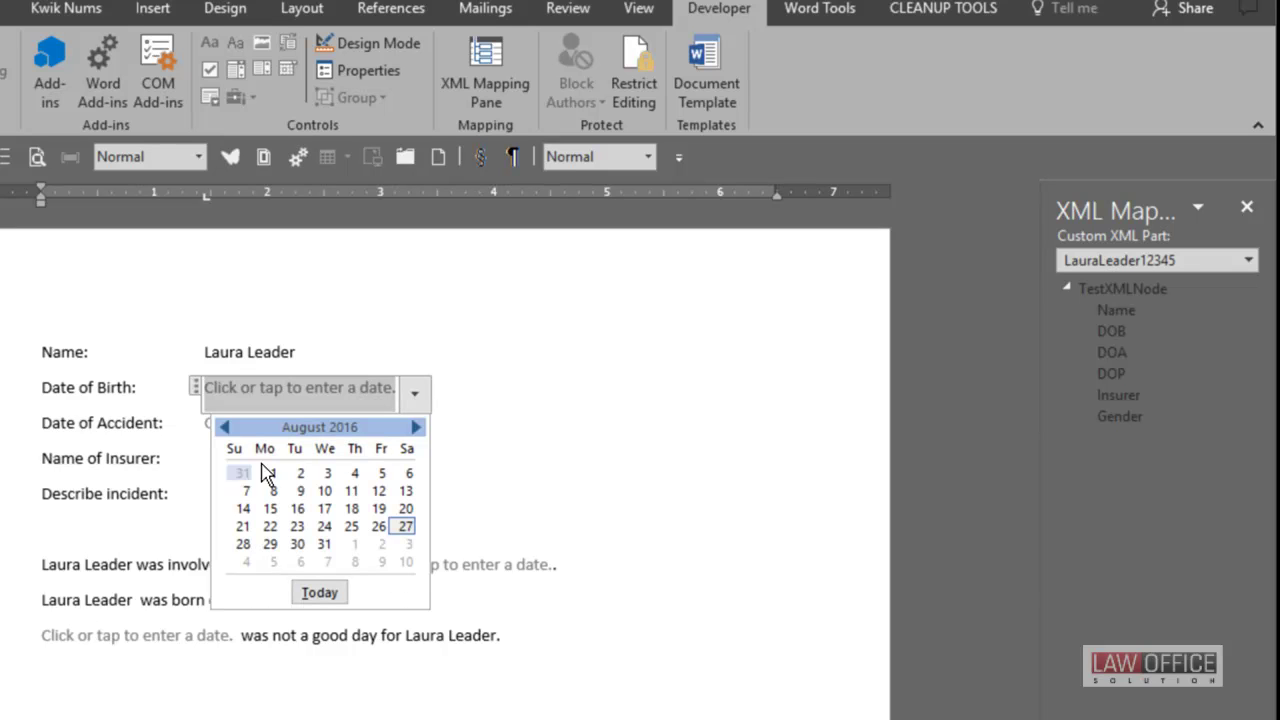
click(224, 430)
click(224, 430)
click(224, 430)
click(224, 428)
click(224, 428)
click(224, 428)
click(224, 428)
click(224, 428)
click(224, 428)
click(246, 493)
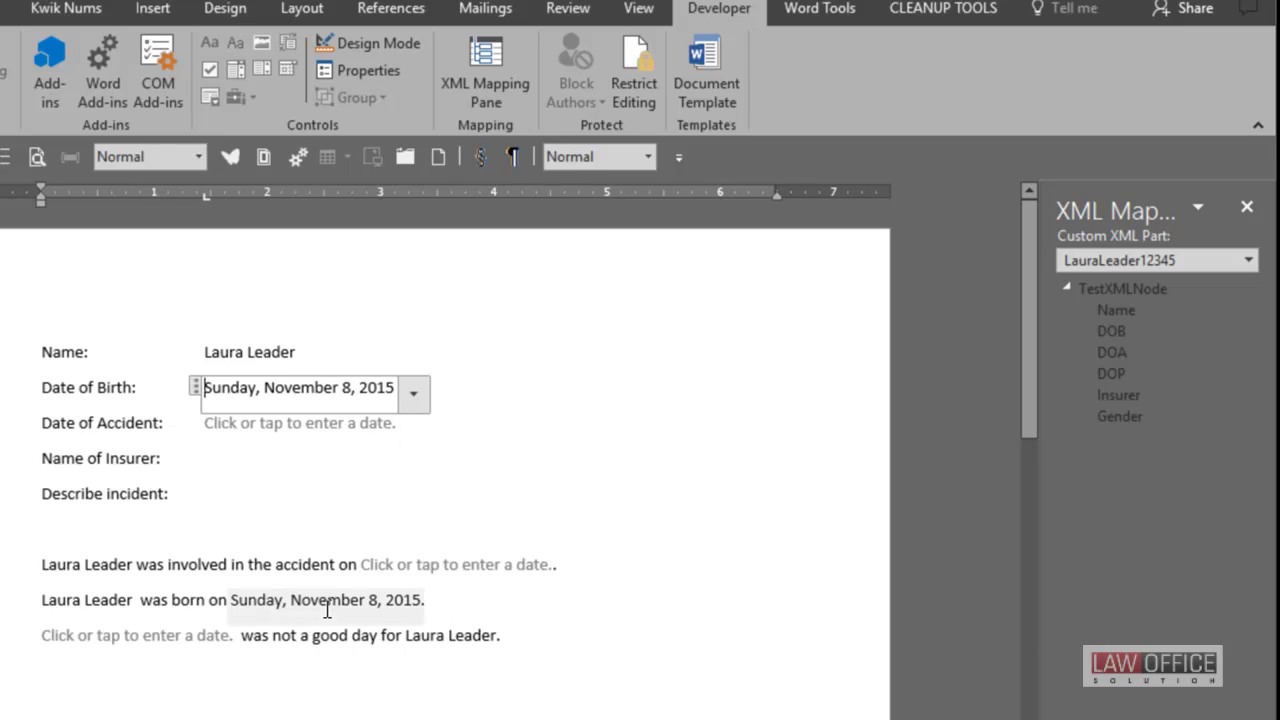
- Set the Date of Accident to today, Saturday, August 27, 2016, and verify the linked date
click(289, 430)
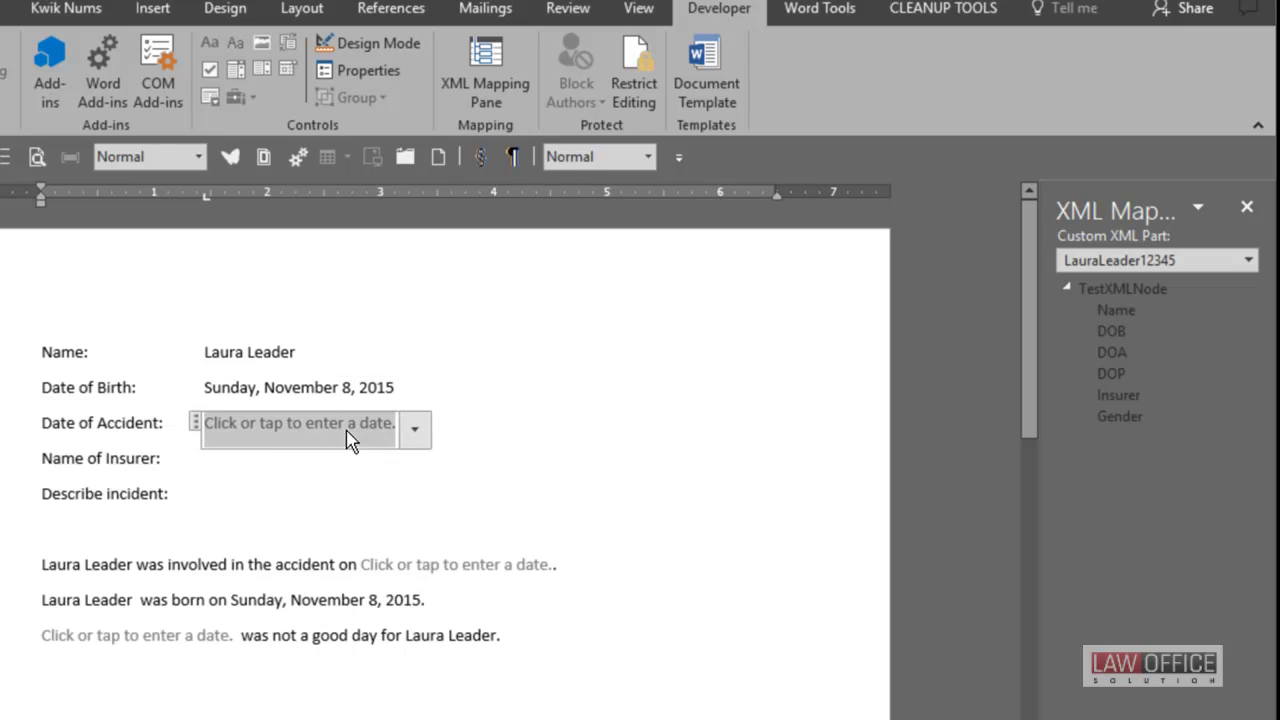
click(416, 430)
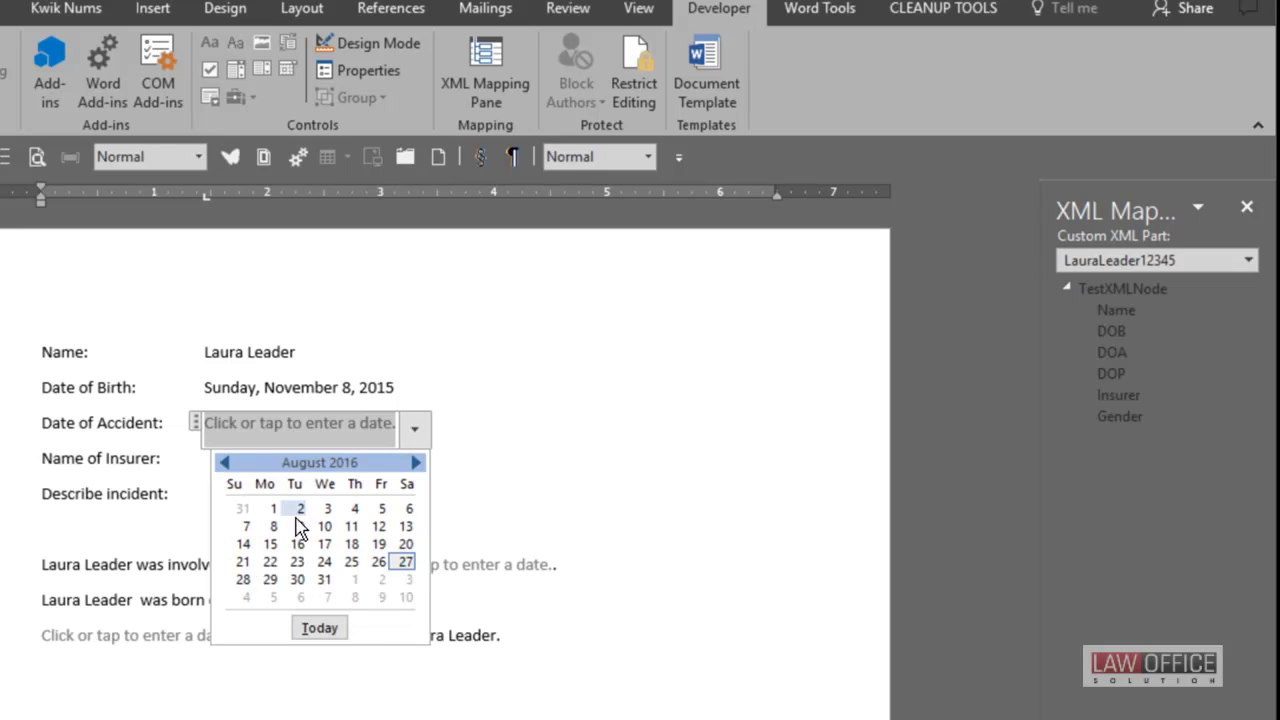
click(310, 630)
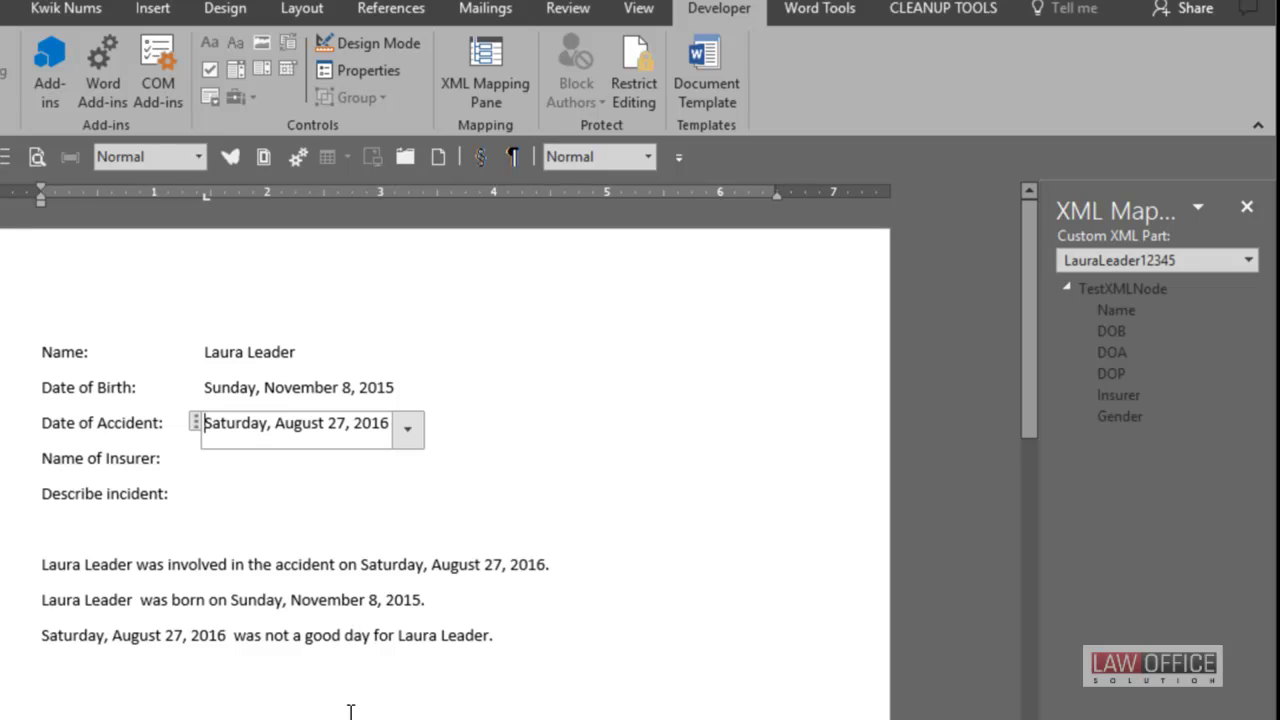
click(434, 601)
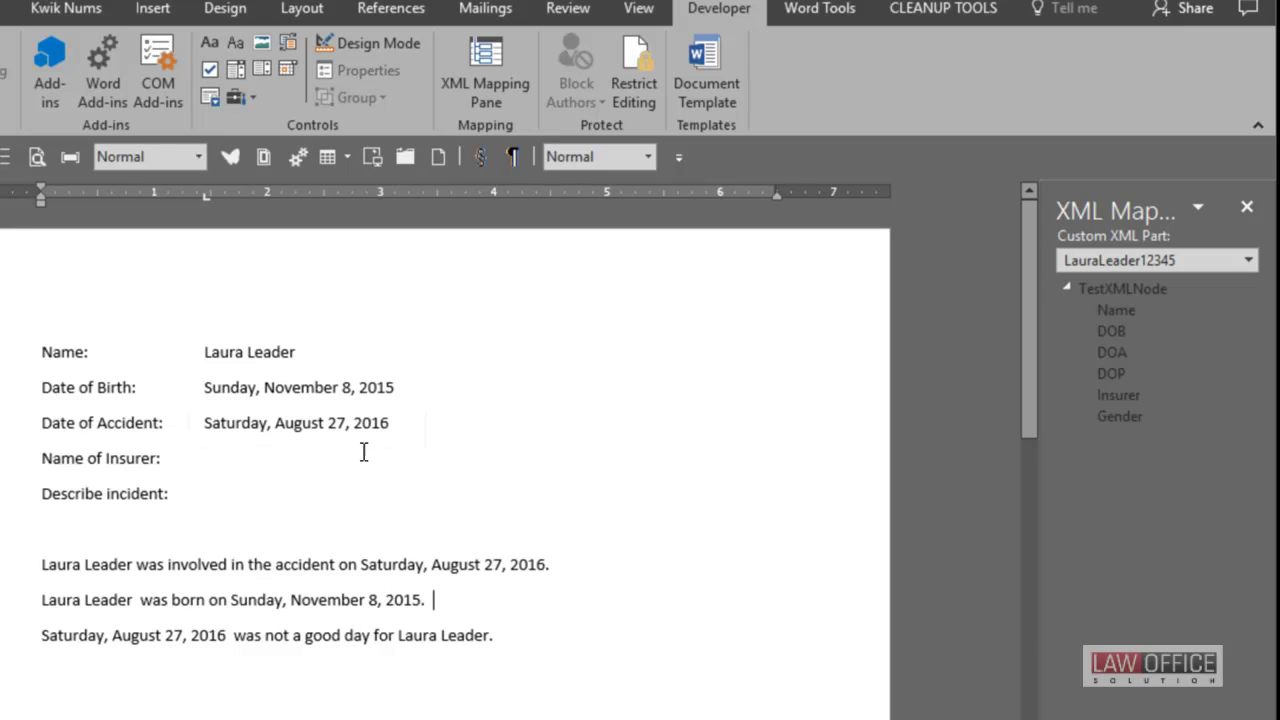
click(155, 638)
click(300, 694)
- Close the XML Mapping pane and save the form over the existing test.docx in Documents
click(1250, 208)
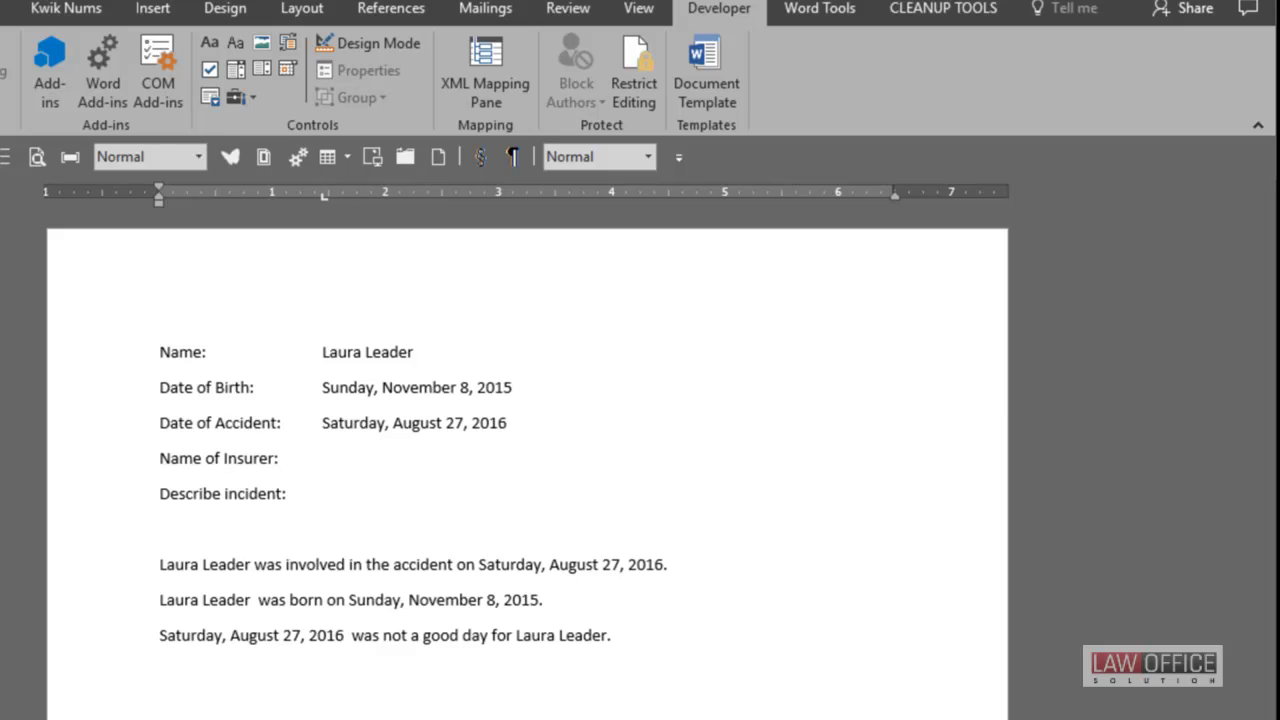
click(20, 38)
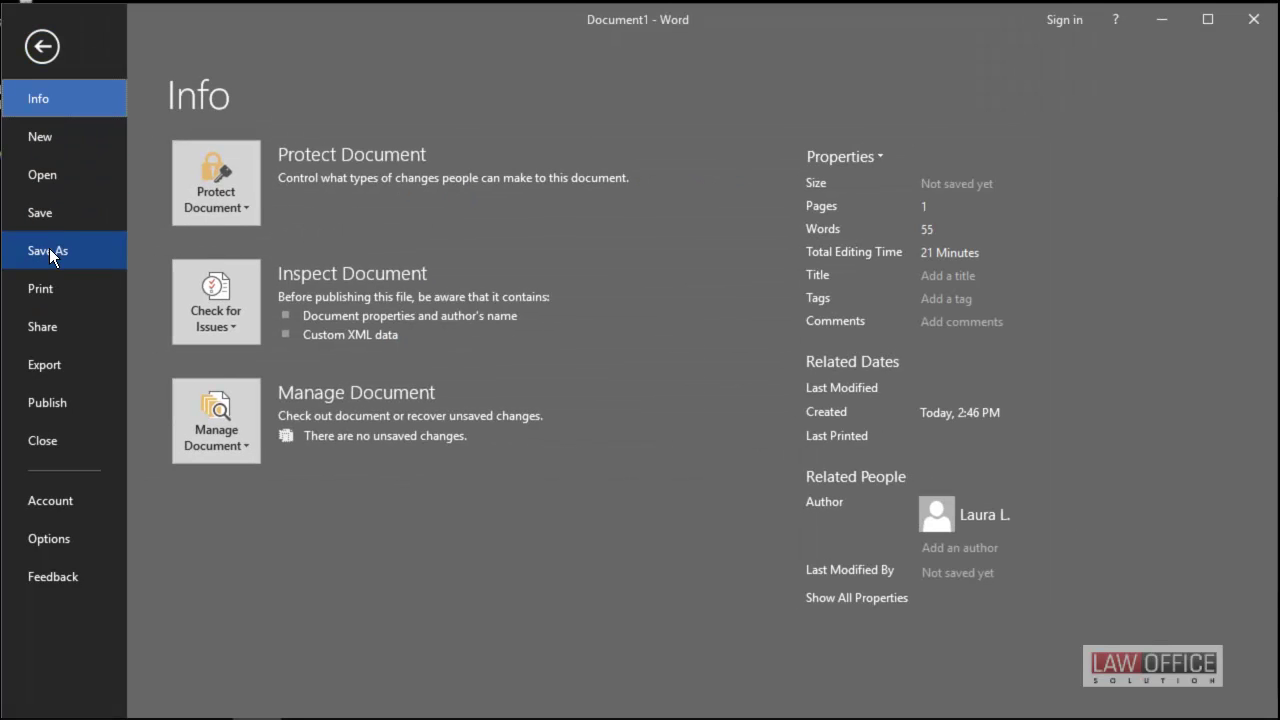
click(50, 214)
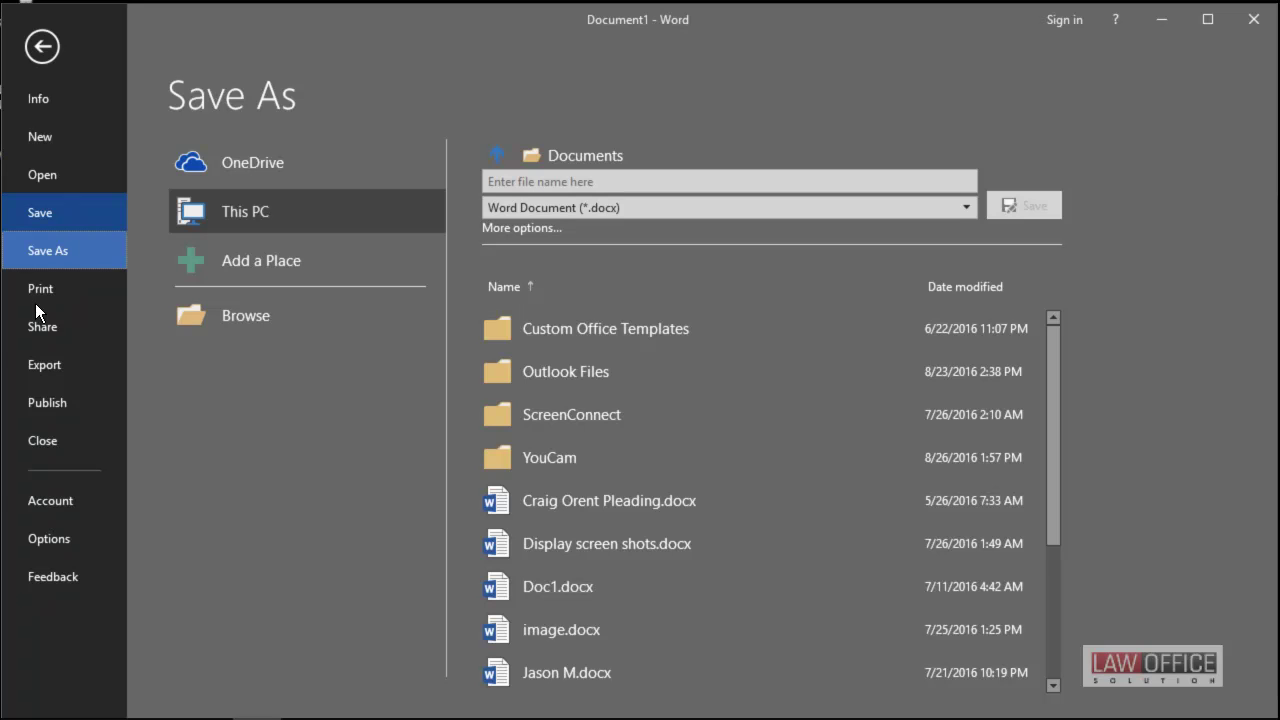
click(250, 318)
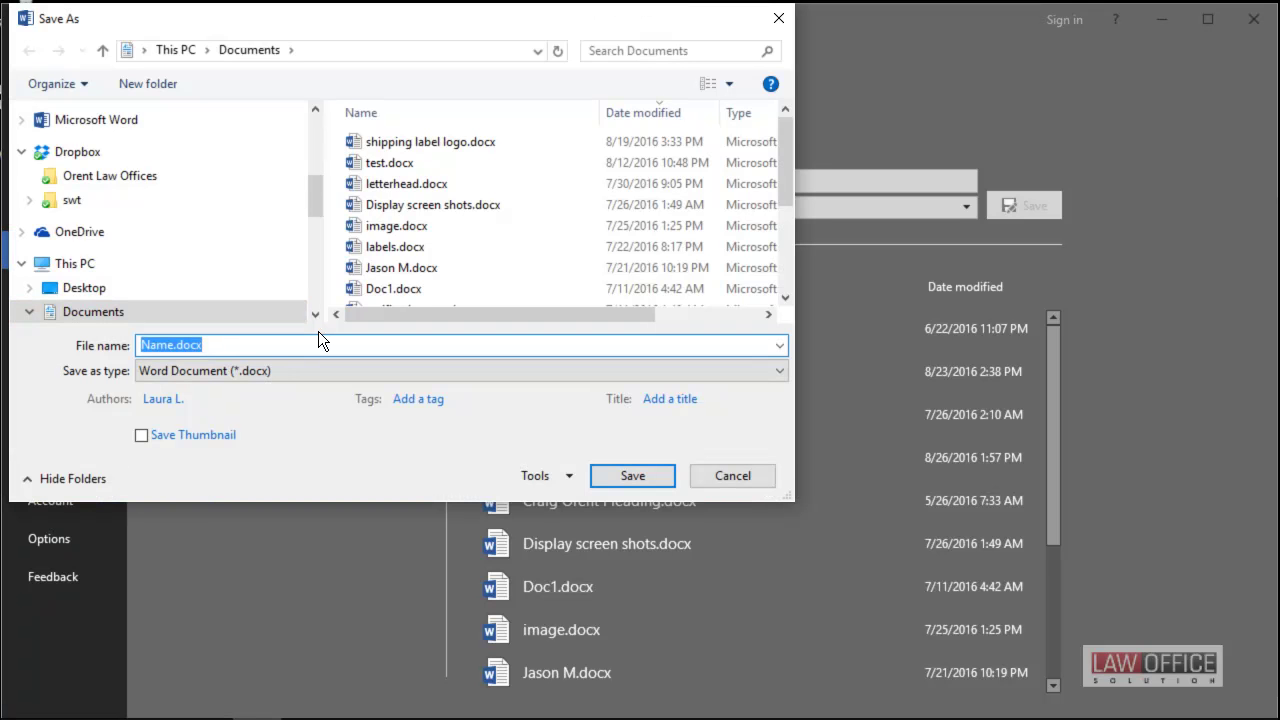
text(Test)
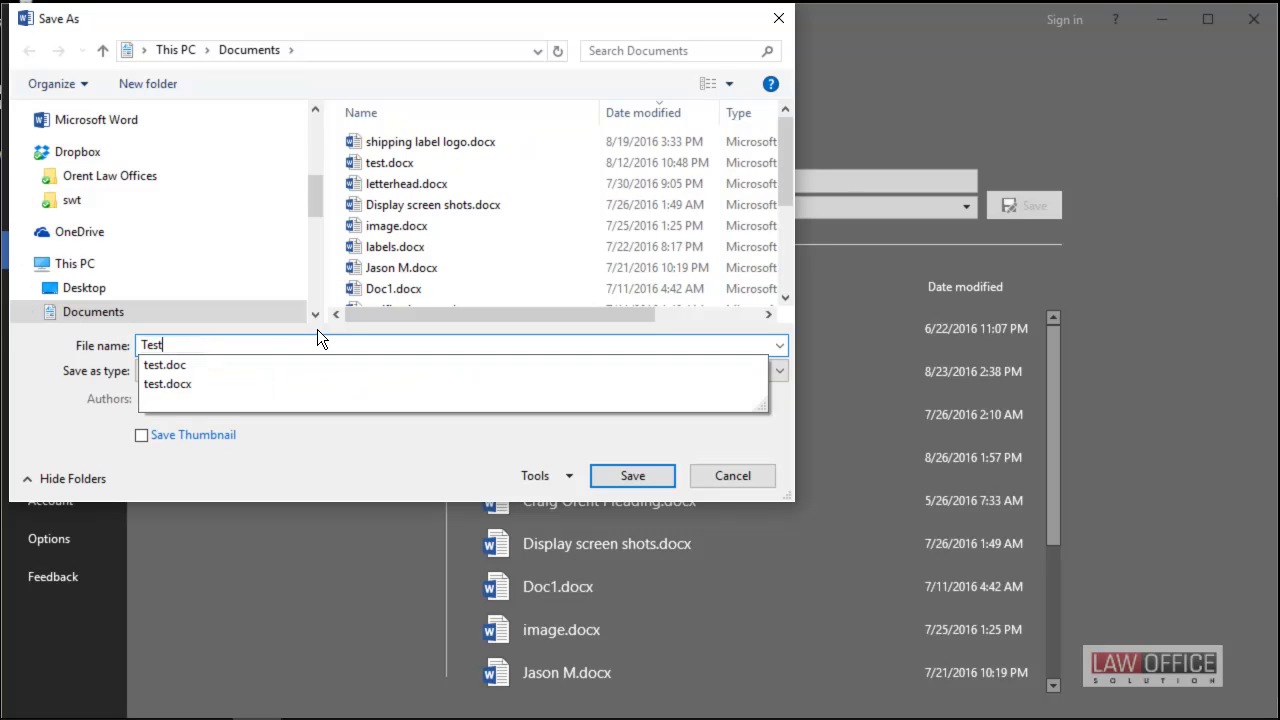
key(BackSpace)
text(t)
click(243, 384)
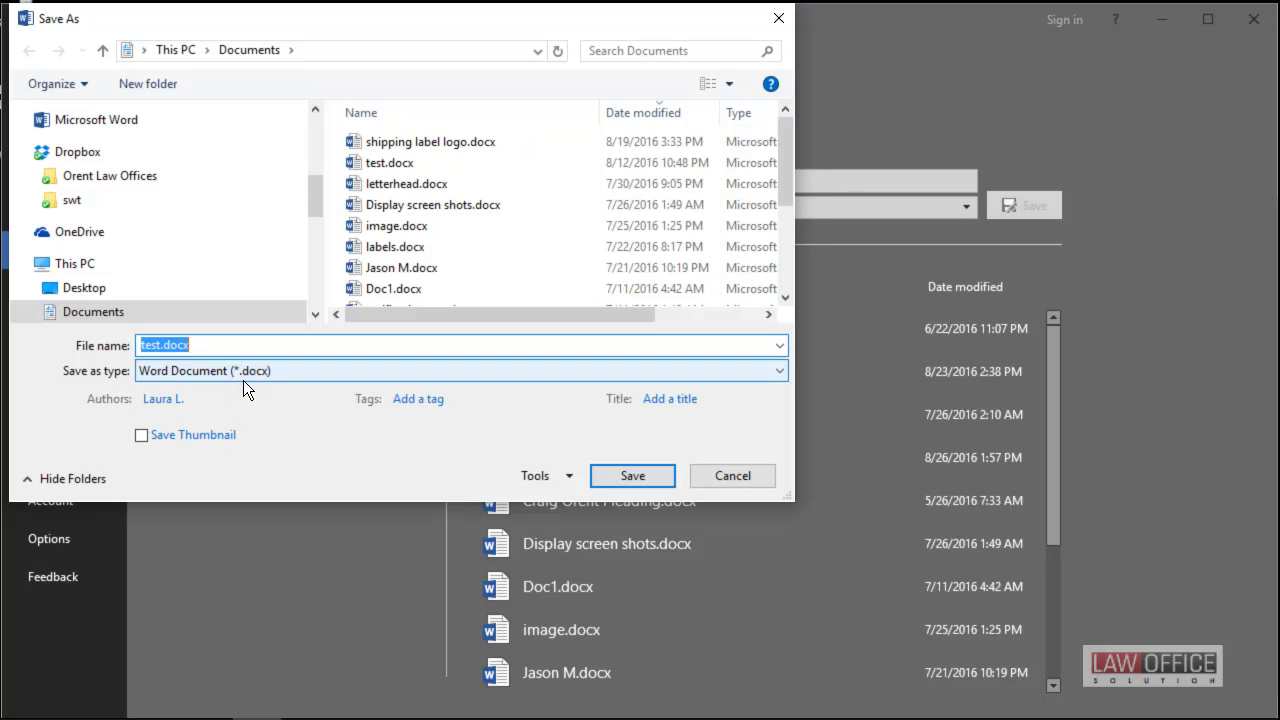
click(627, 477)
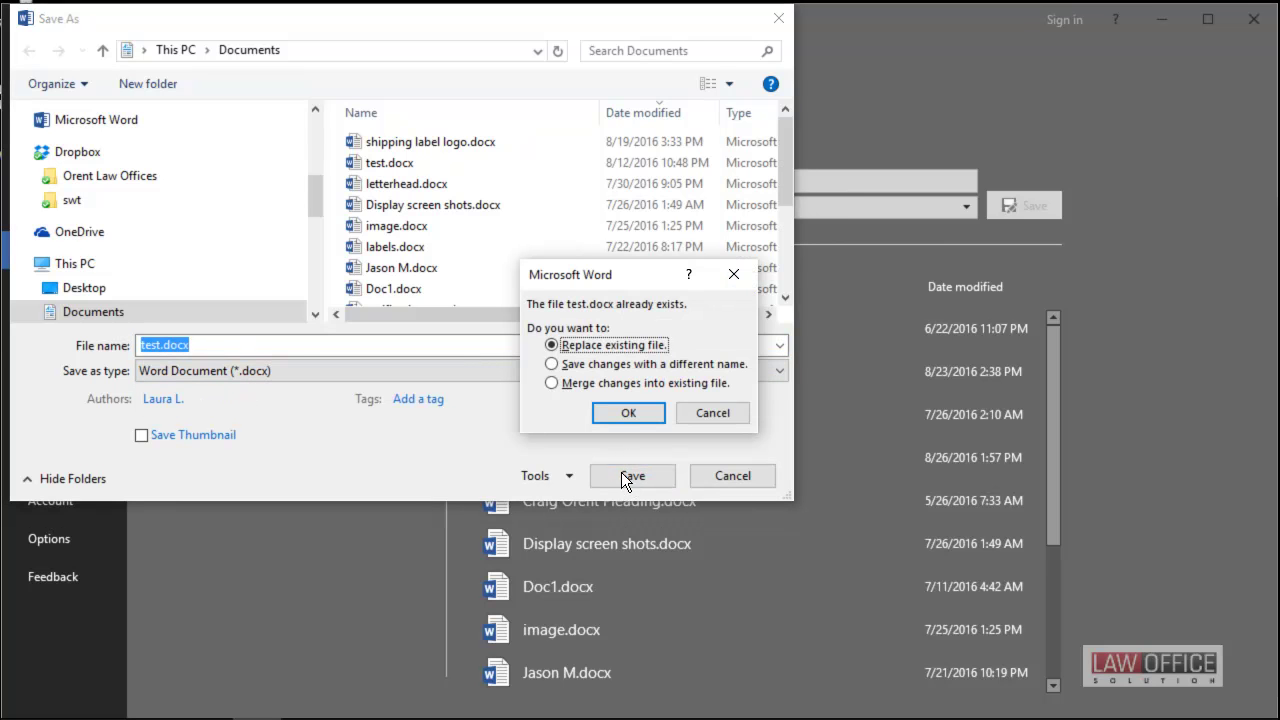
click(613, 414)
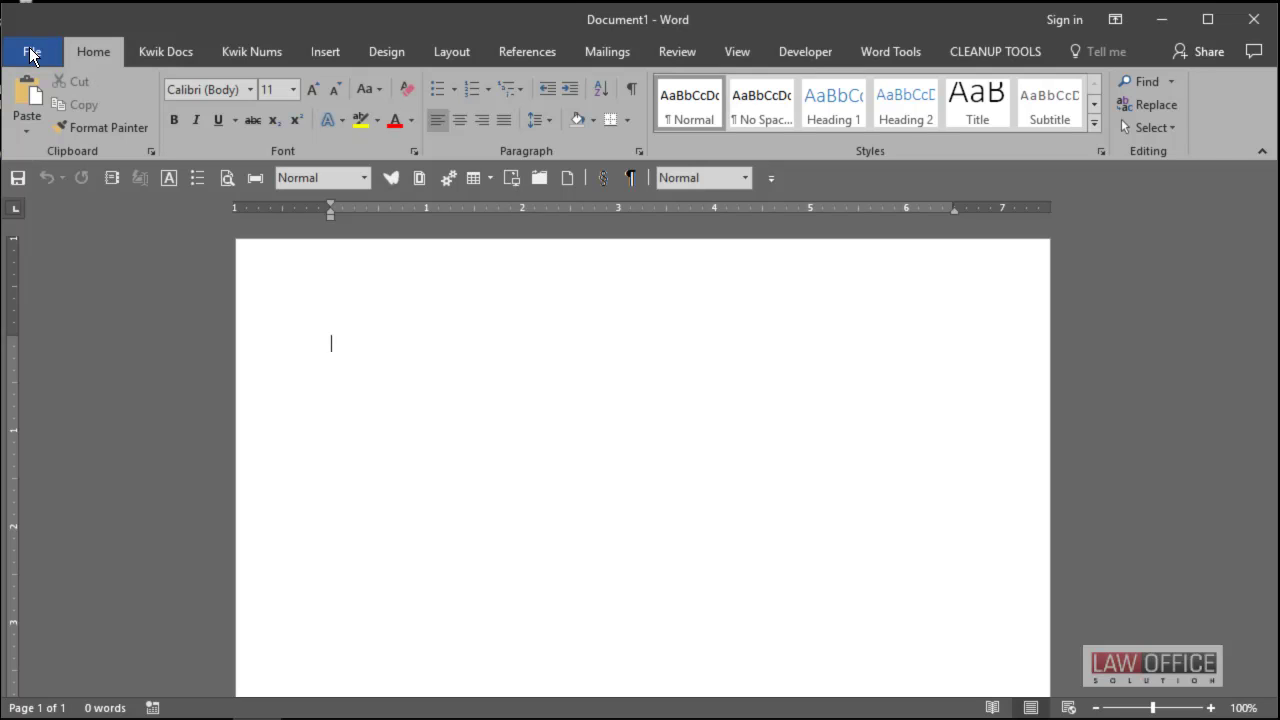
- Reopen test.docx from recent files and add the middle initial "L." to the name
click(31, 56)
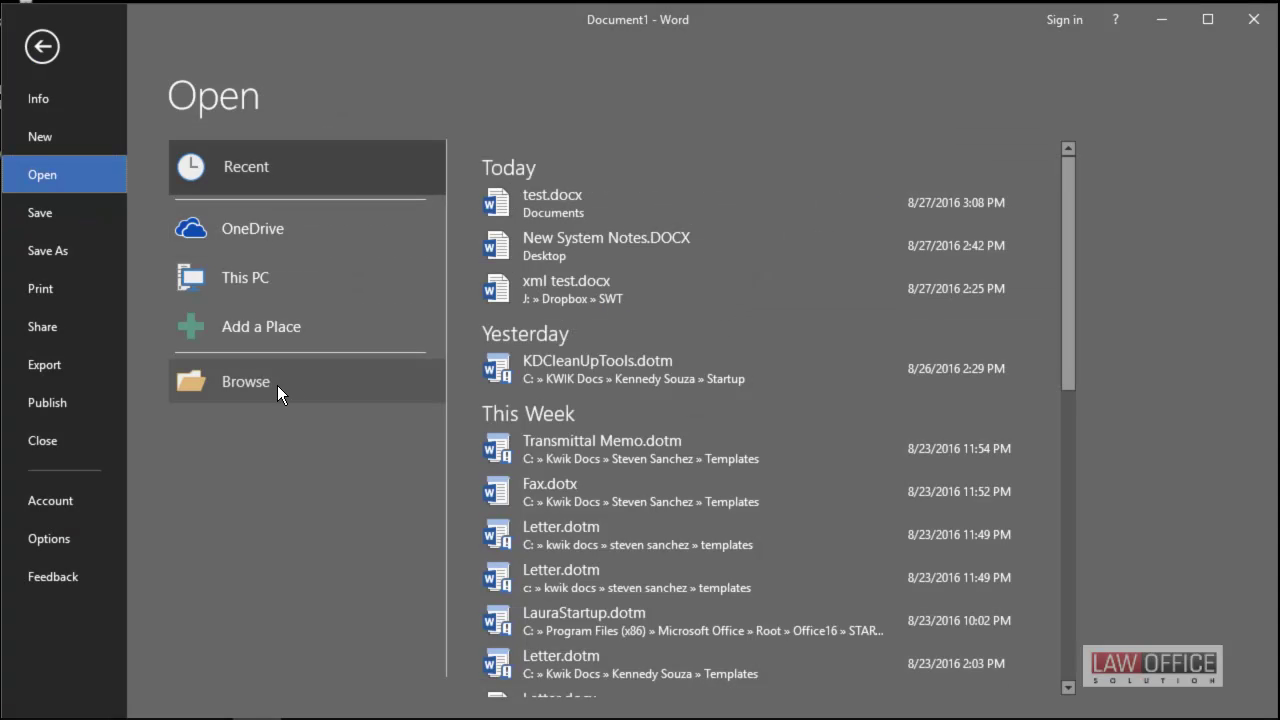
click(533, 206)
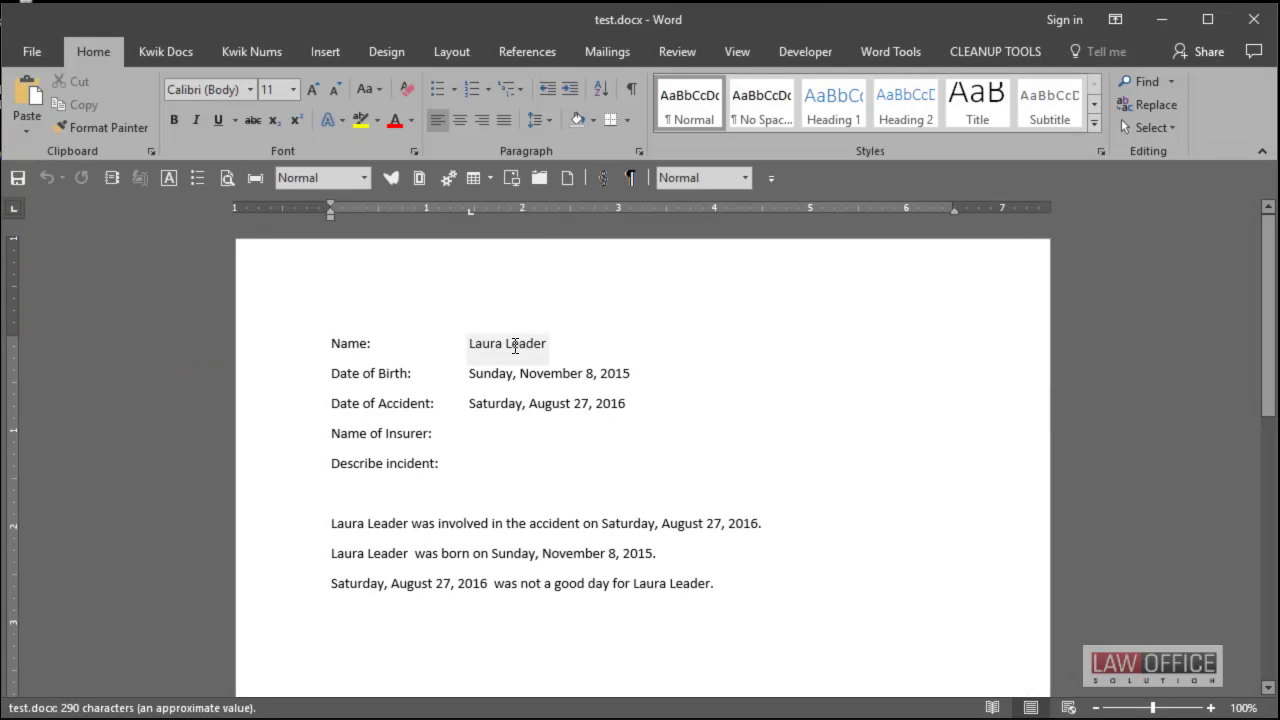
click(515, 345)
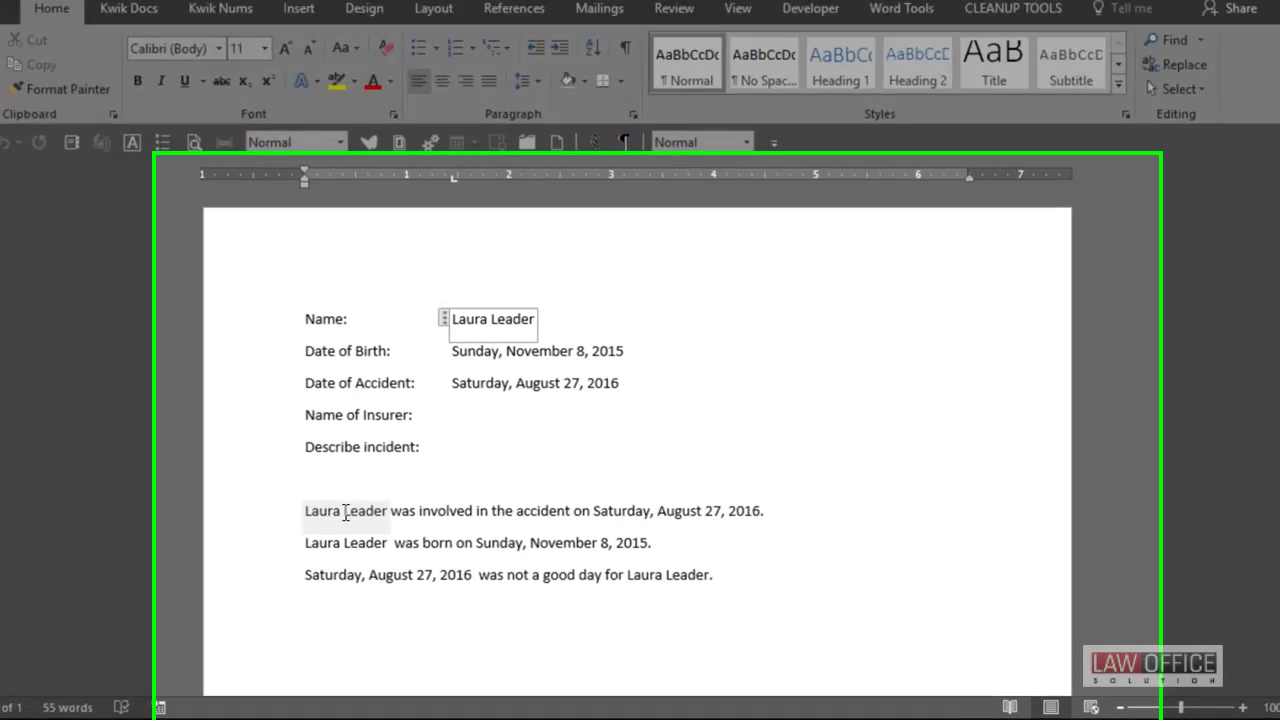
click(400, 523)
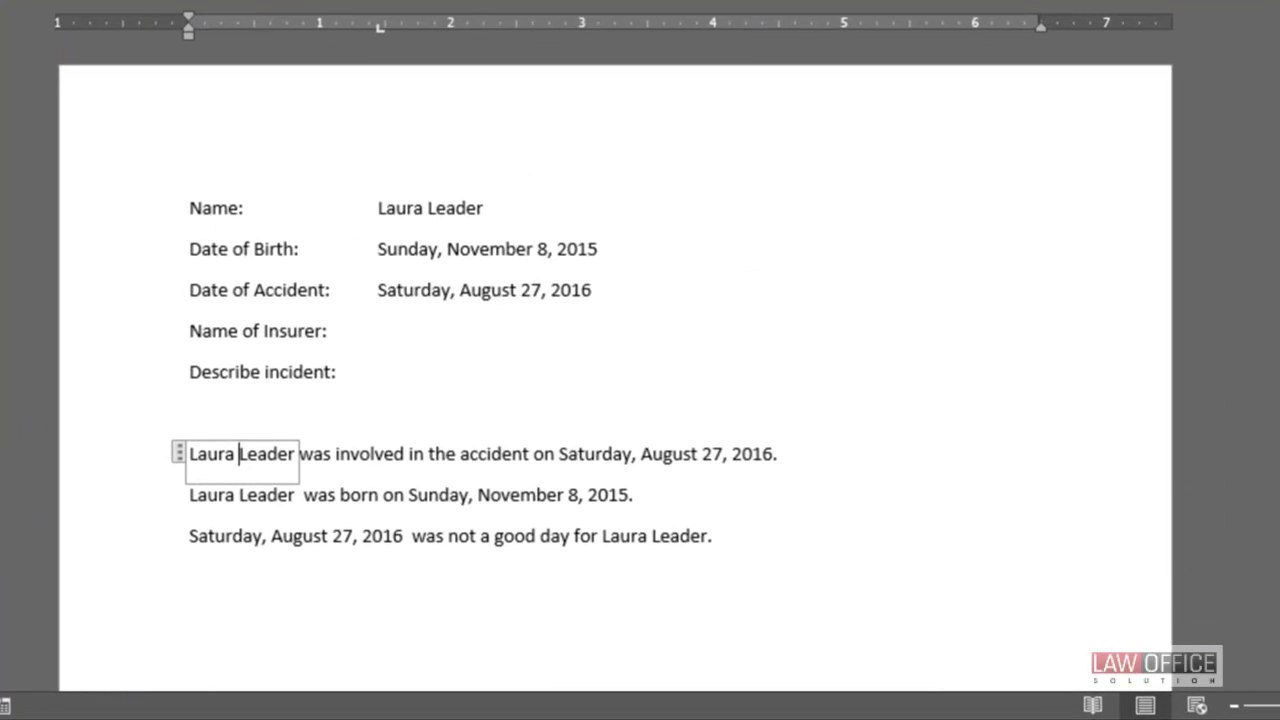
text(L.)
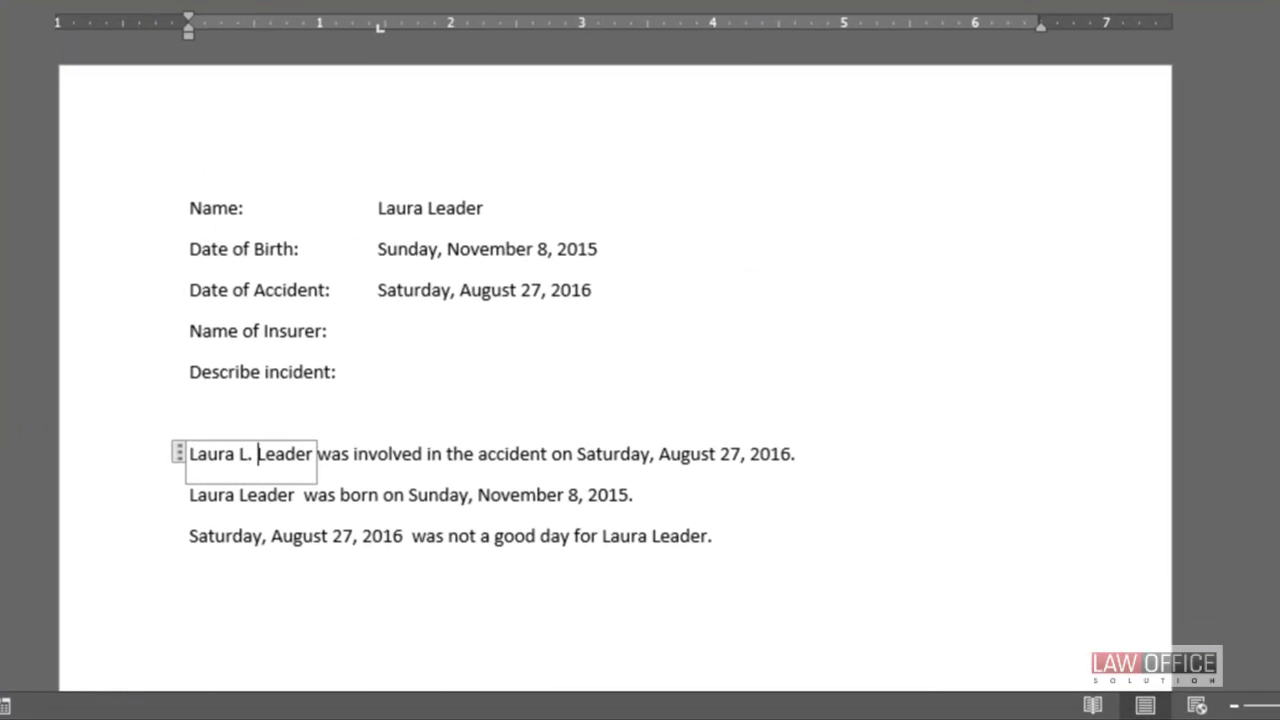
click(869, 620)
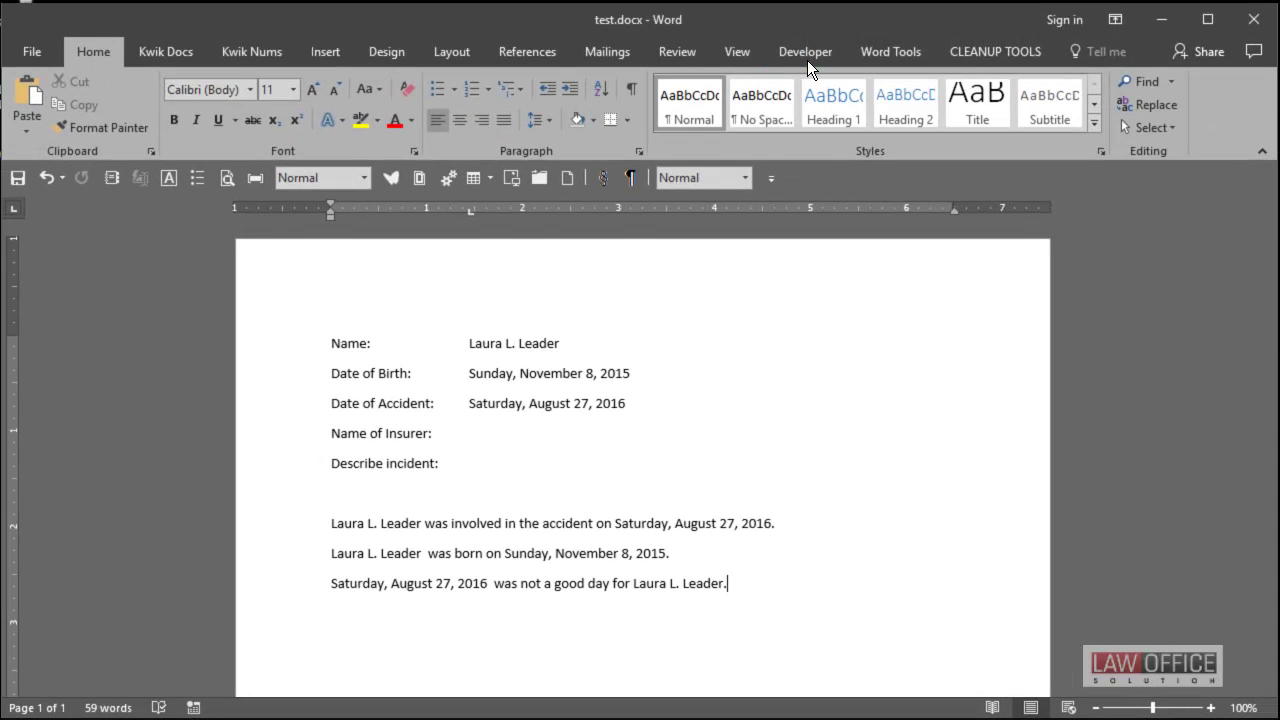
- Toggle Design Mode on and off on the Developer tab
click(807, 58)
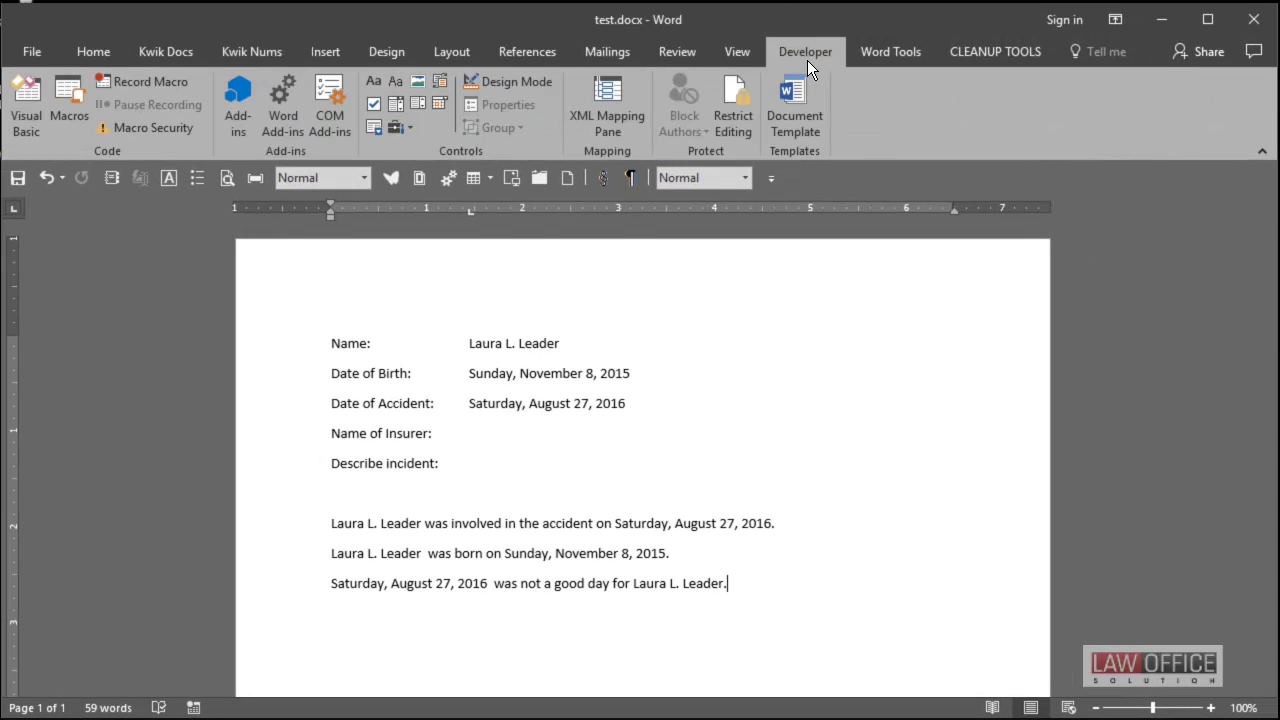
click(505, 78)
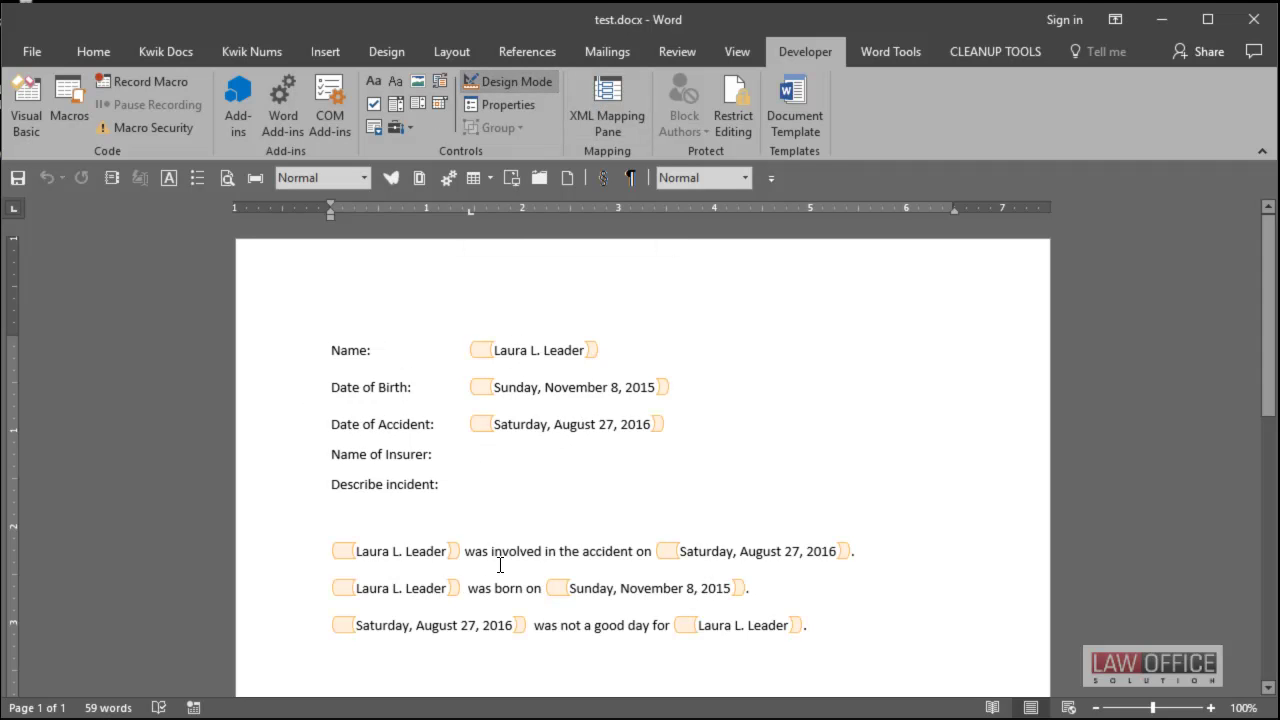
click(520, 80)
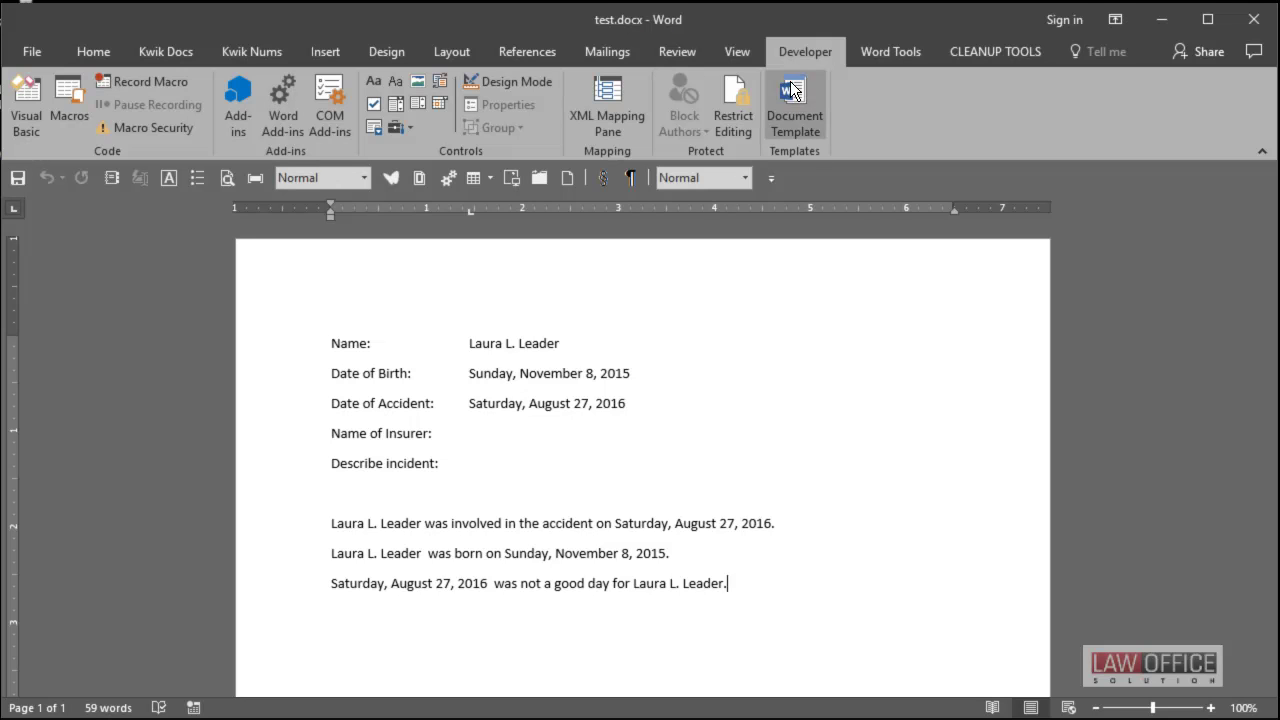
- Uncheck Developer in Word Options' Customize Ribbon settings to hide the Developer tab
click(31, 57)
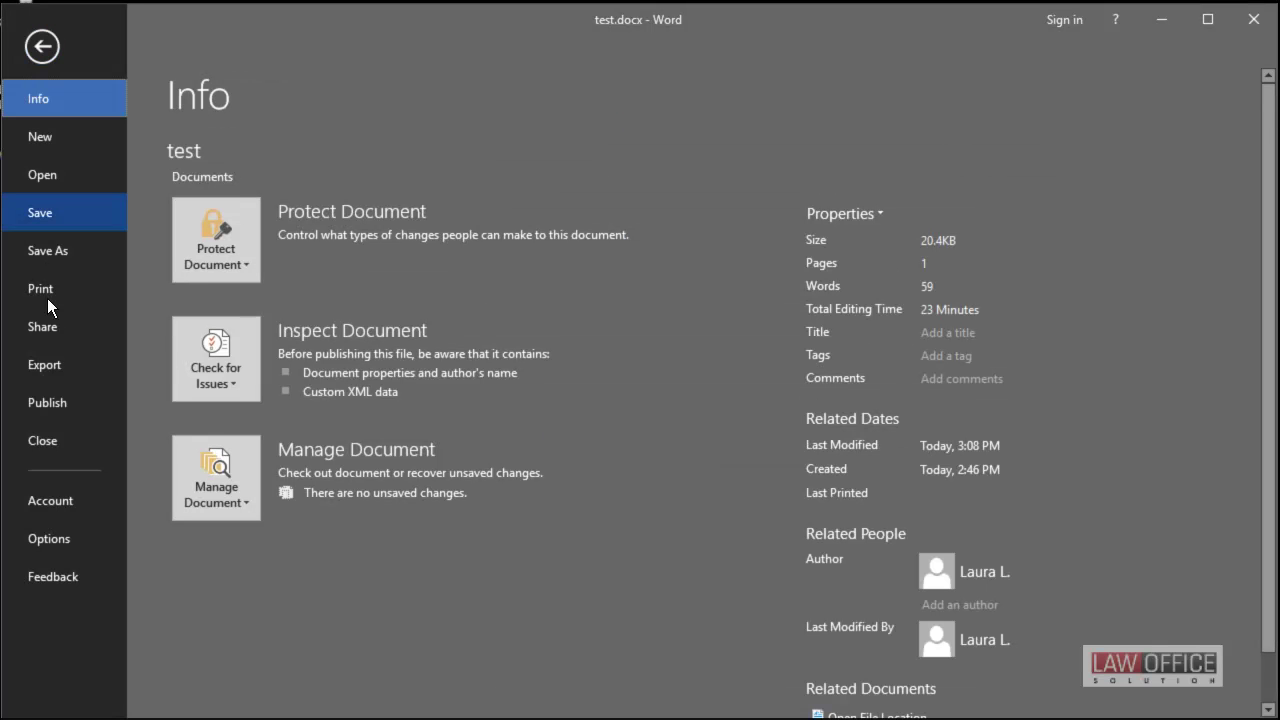
click(44, 540)
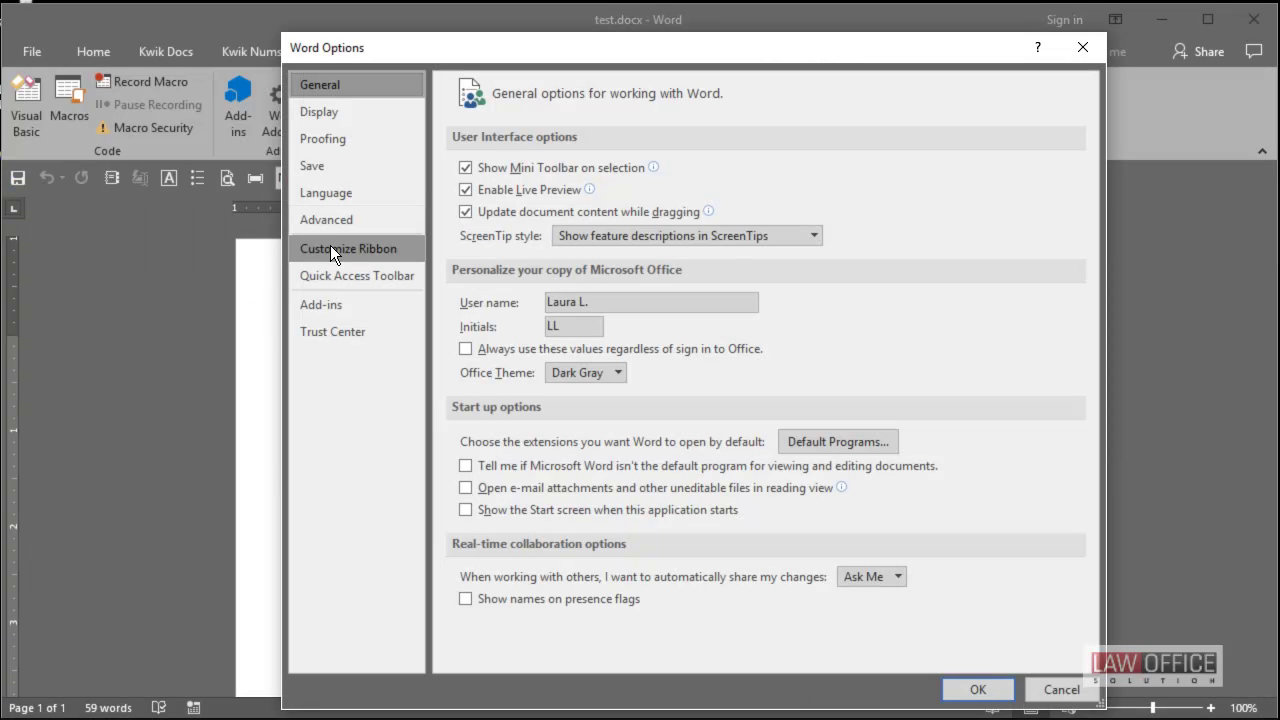
click(330, 248)
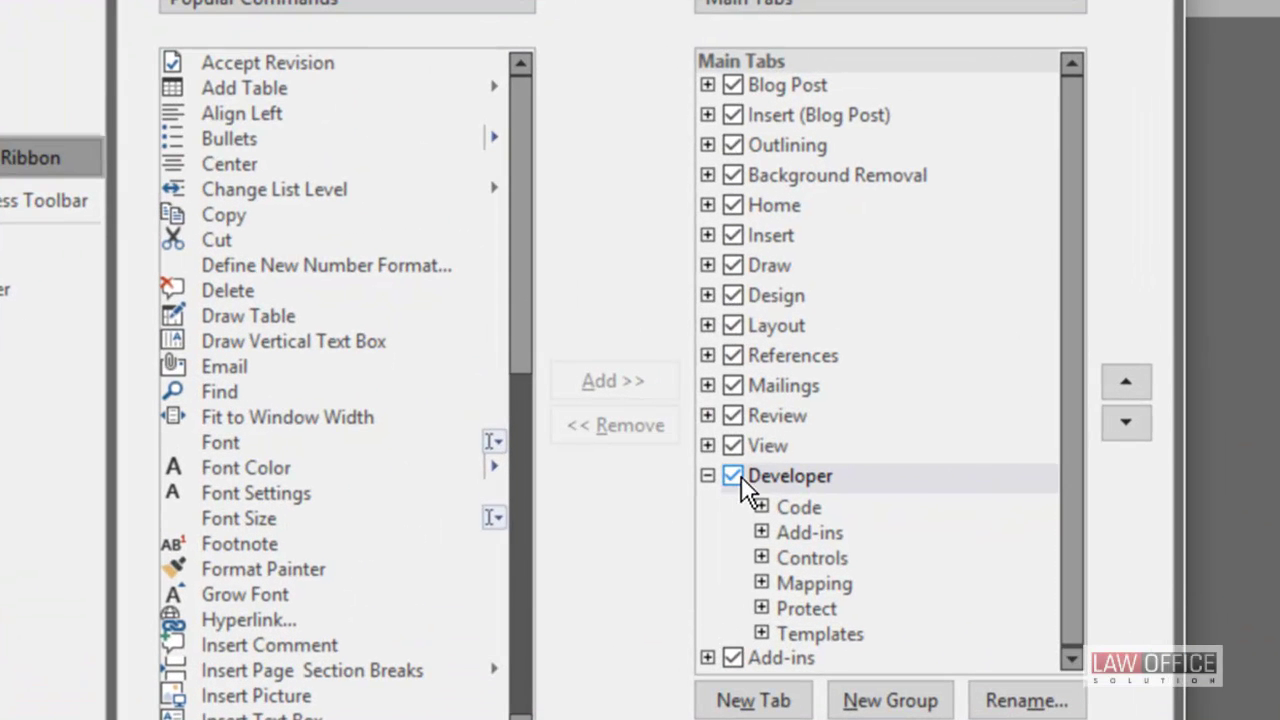
click(736, 476)
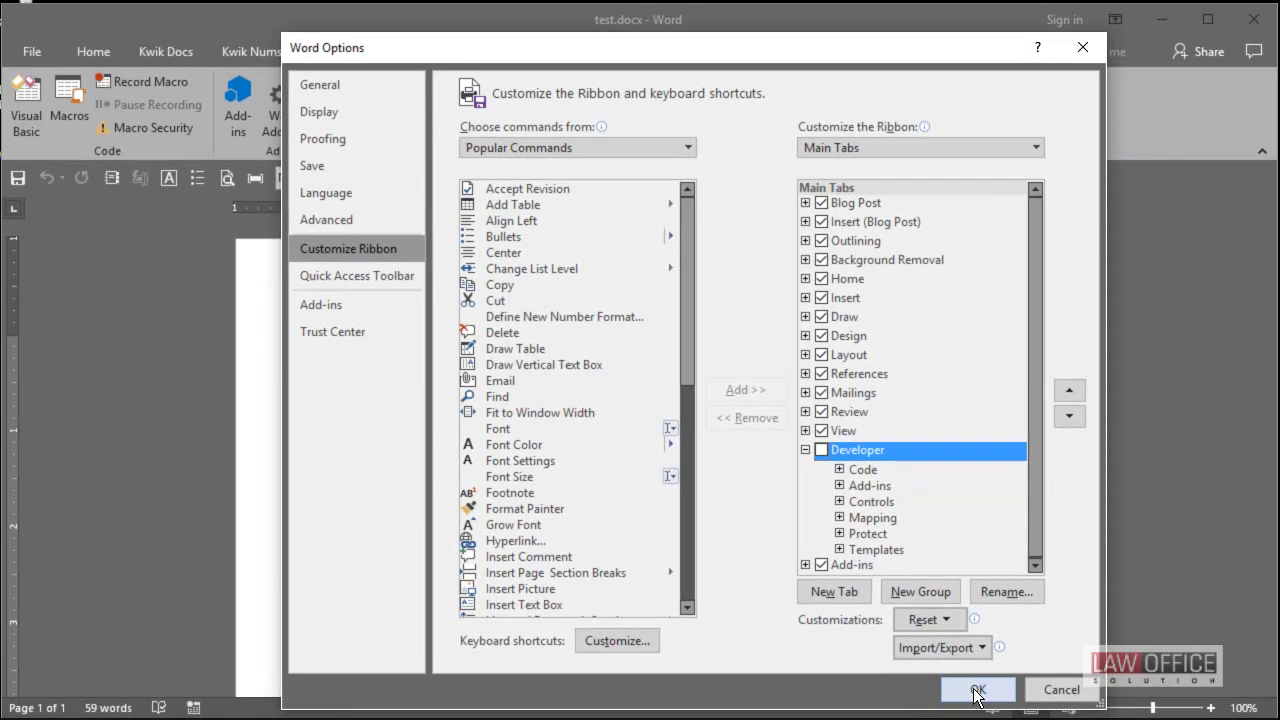
click(975, 689)
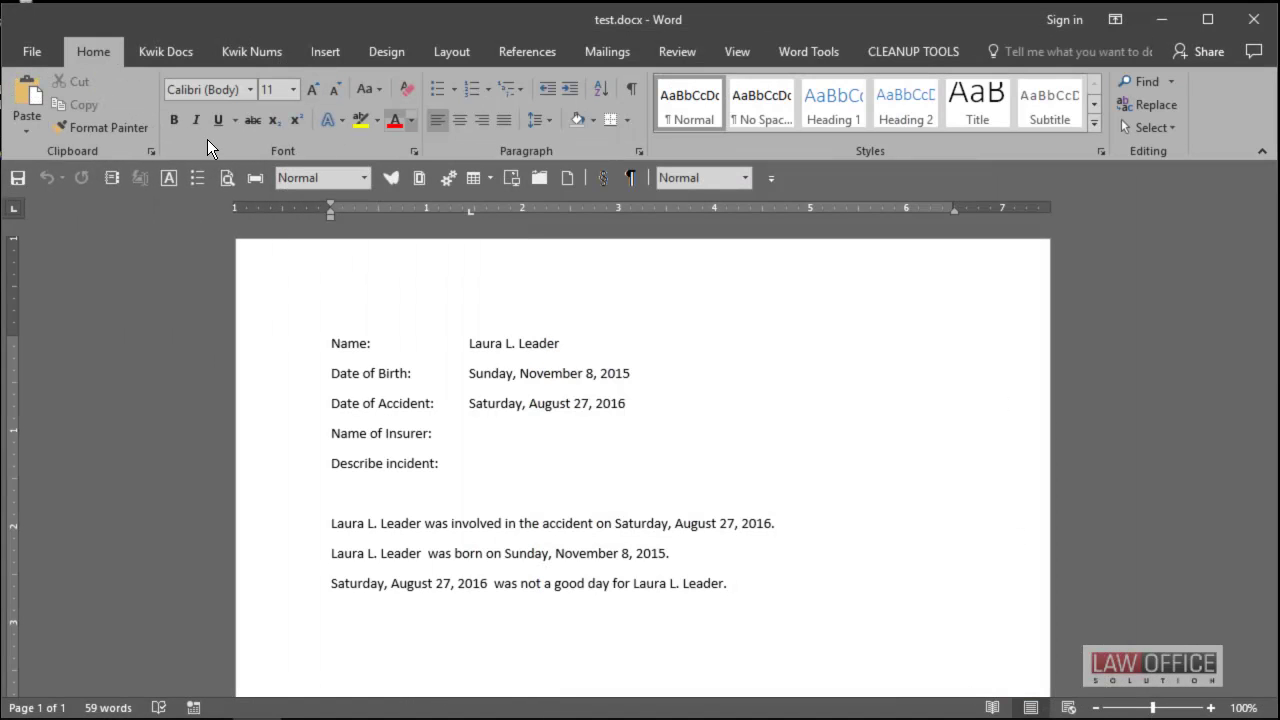
- Re-check Developer in Customize Ribbon and display the Developer tab again
click(30, 53)
click(50, 539)
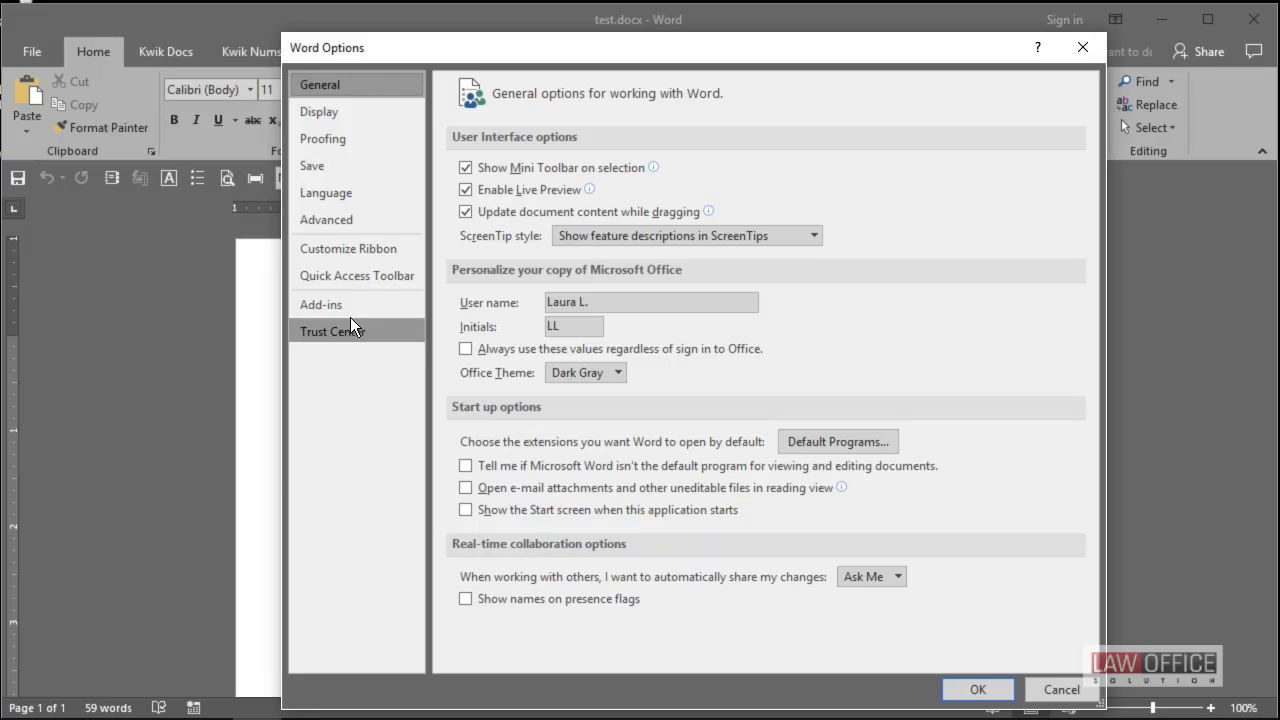
click(334, 251)
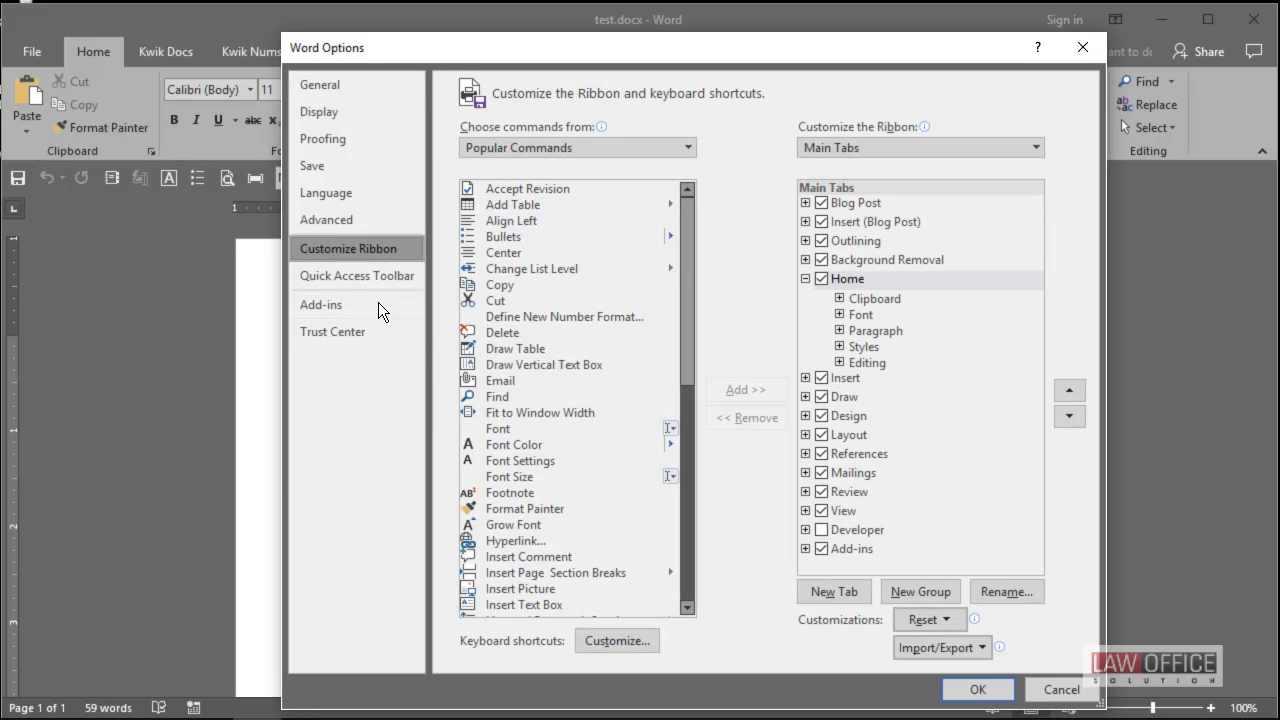
click(822, 529)
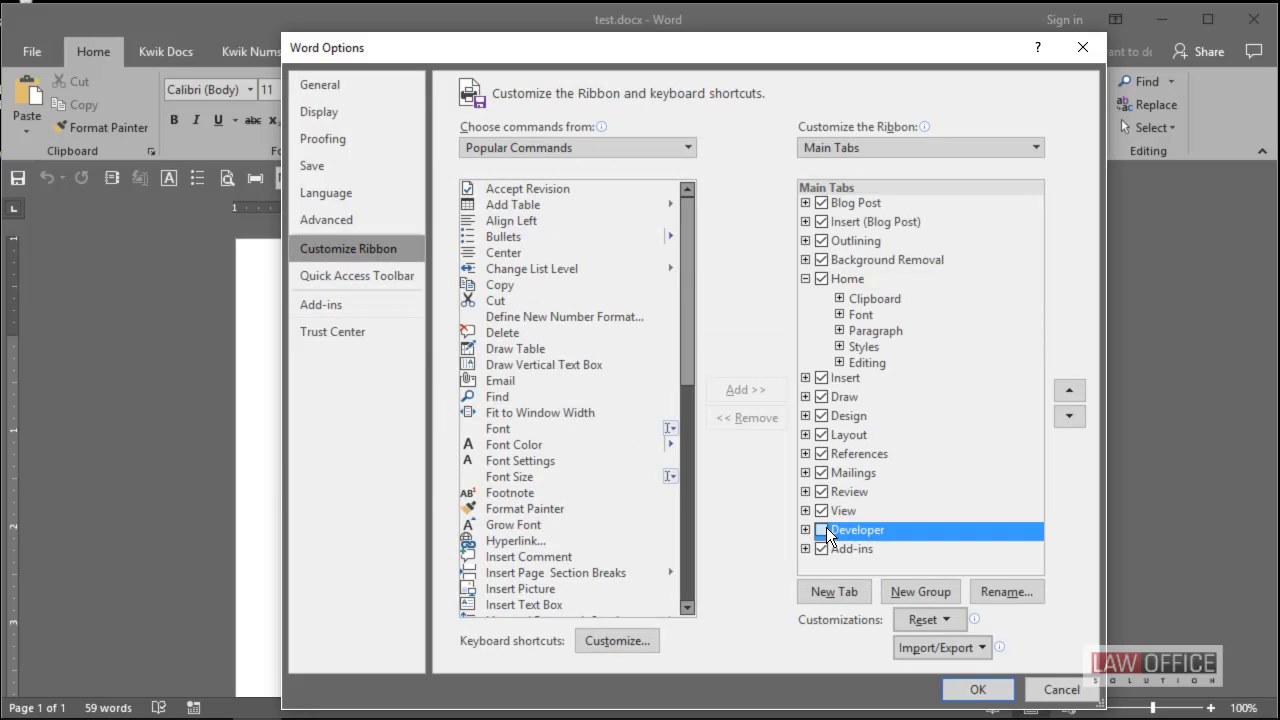
click(976, 690)
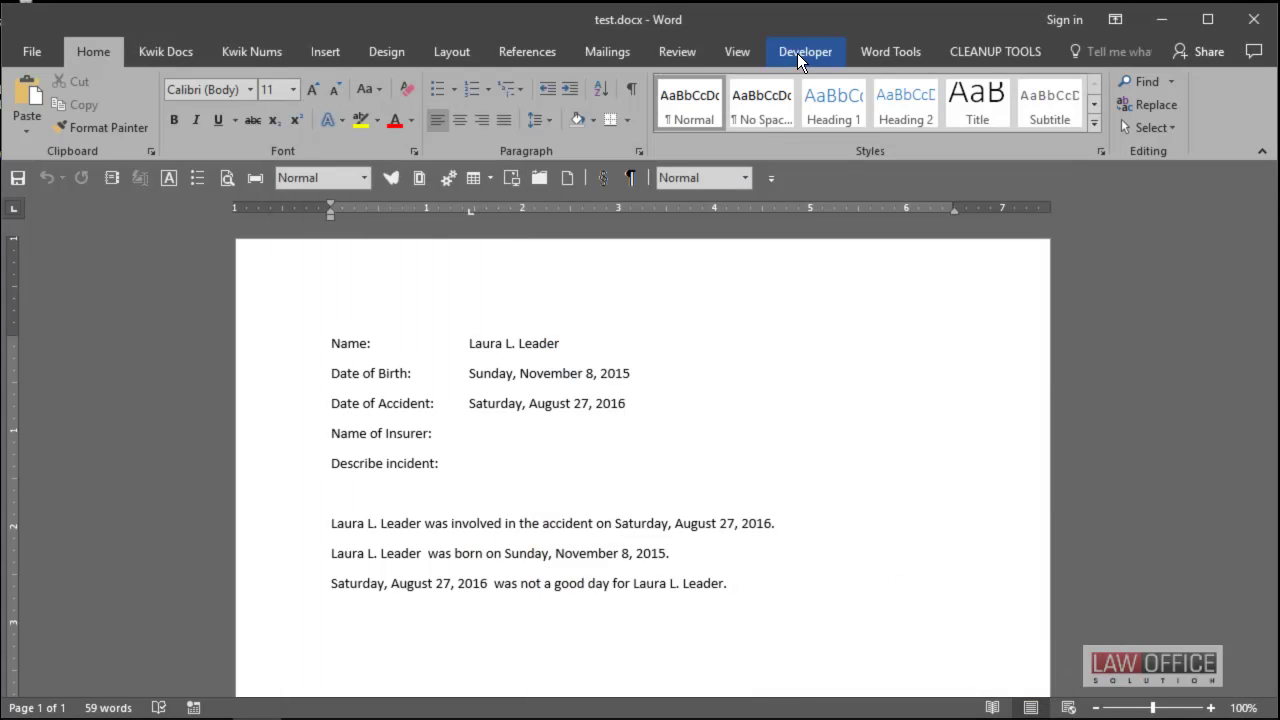
click(802, 55)
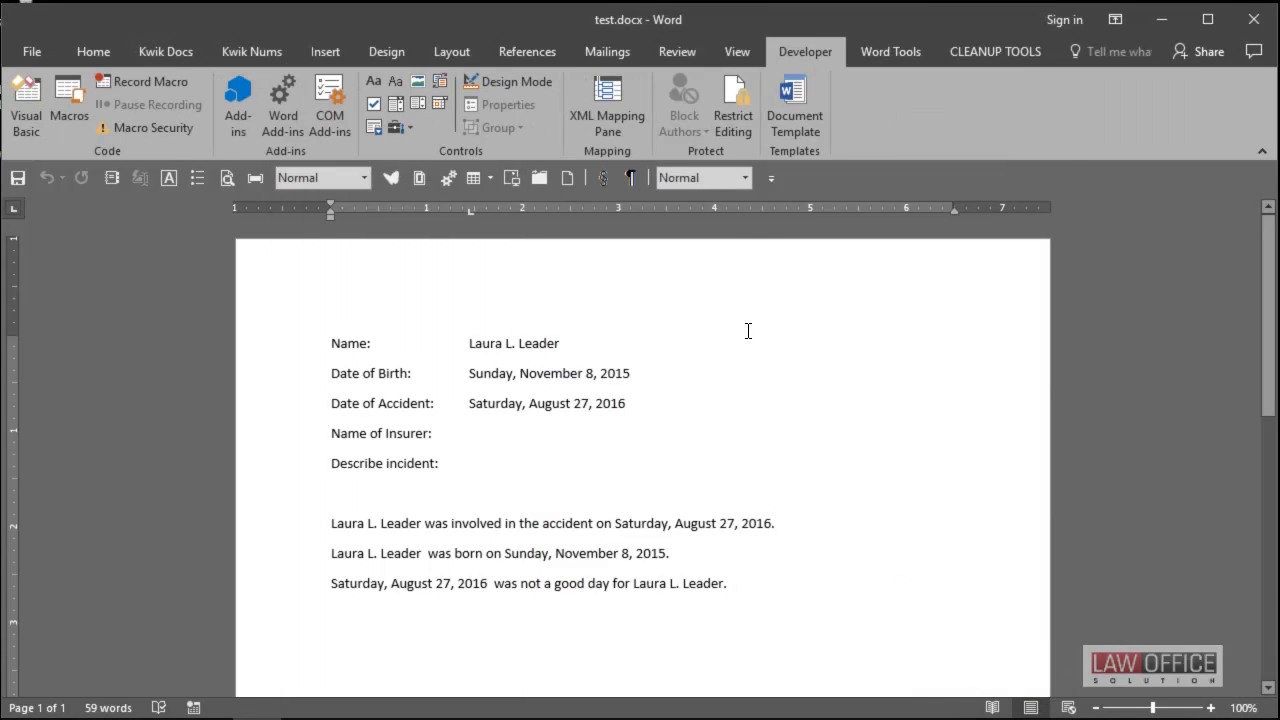